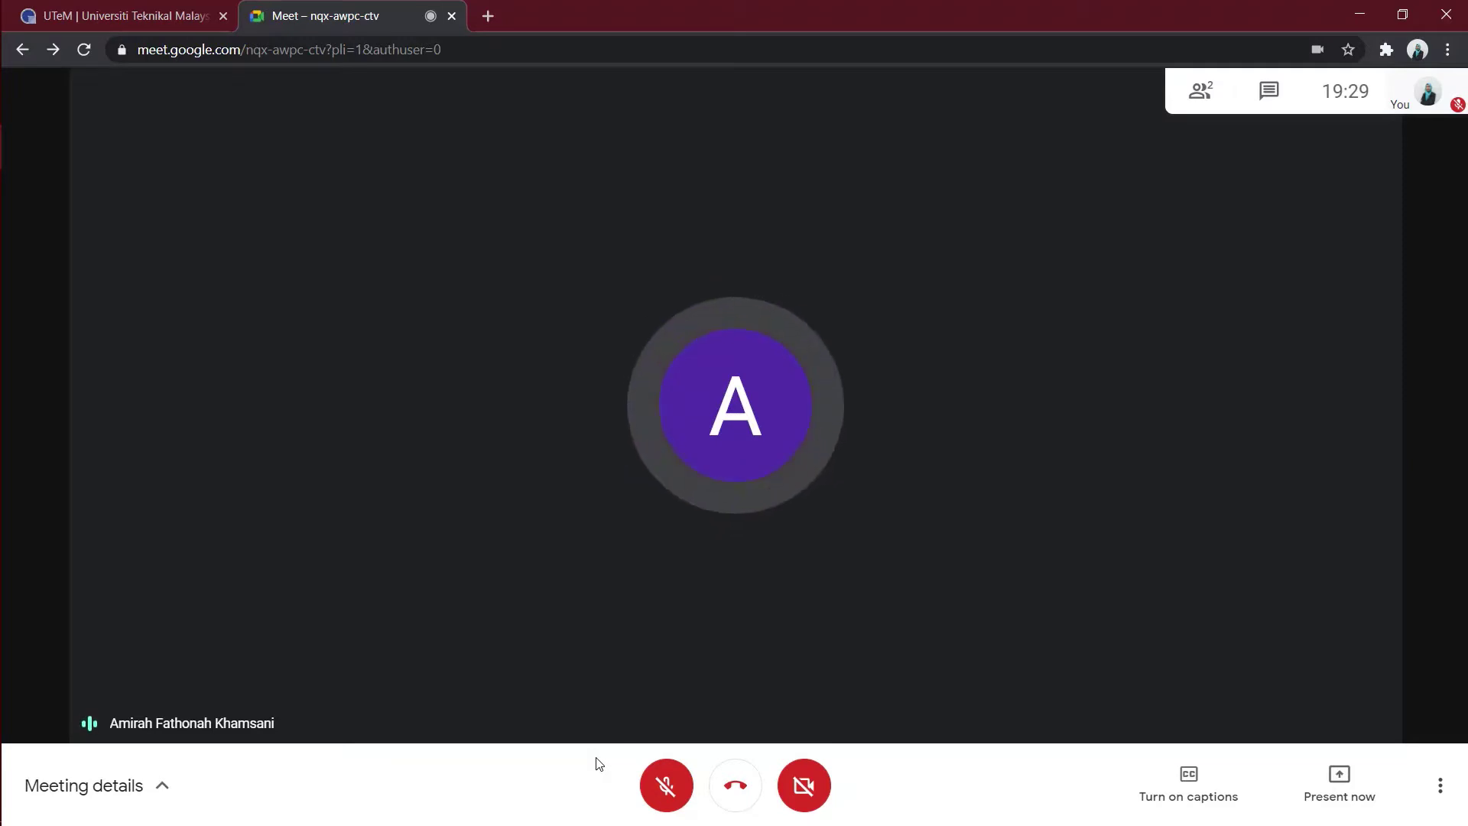
- Switch to Assessment 6.pdf in the Edge browser and examine the Analysis and container generation tables on its second page
mouse_move(2, 67)
left_click(30, 102)
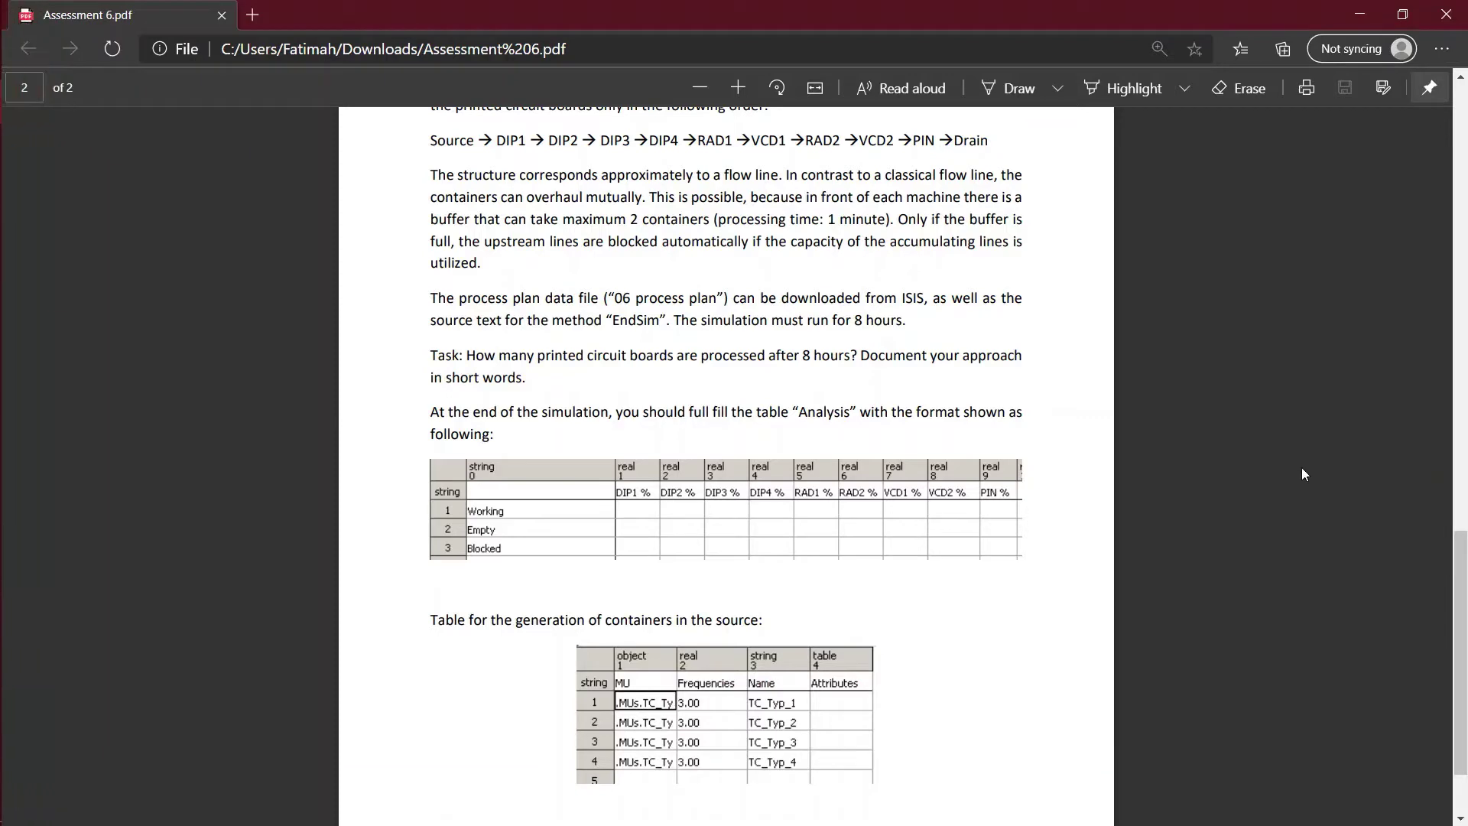
scroll(1301, 466, "up", 7)
scroll(1301, 466, "down", 9)
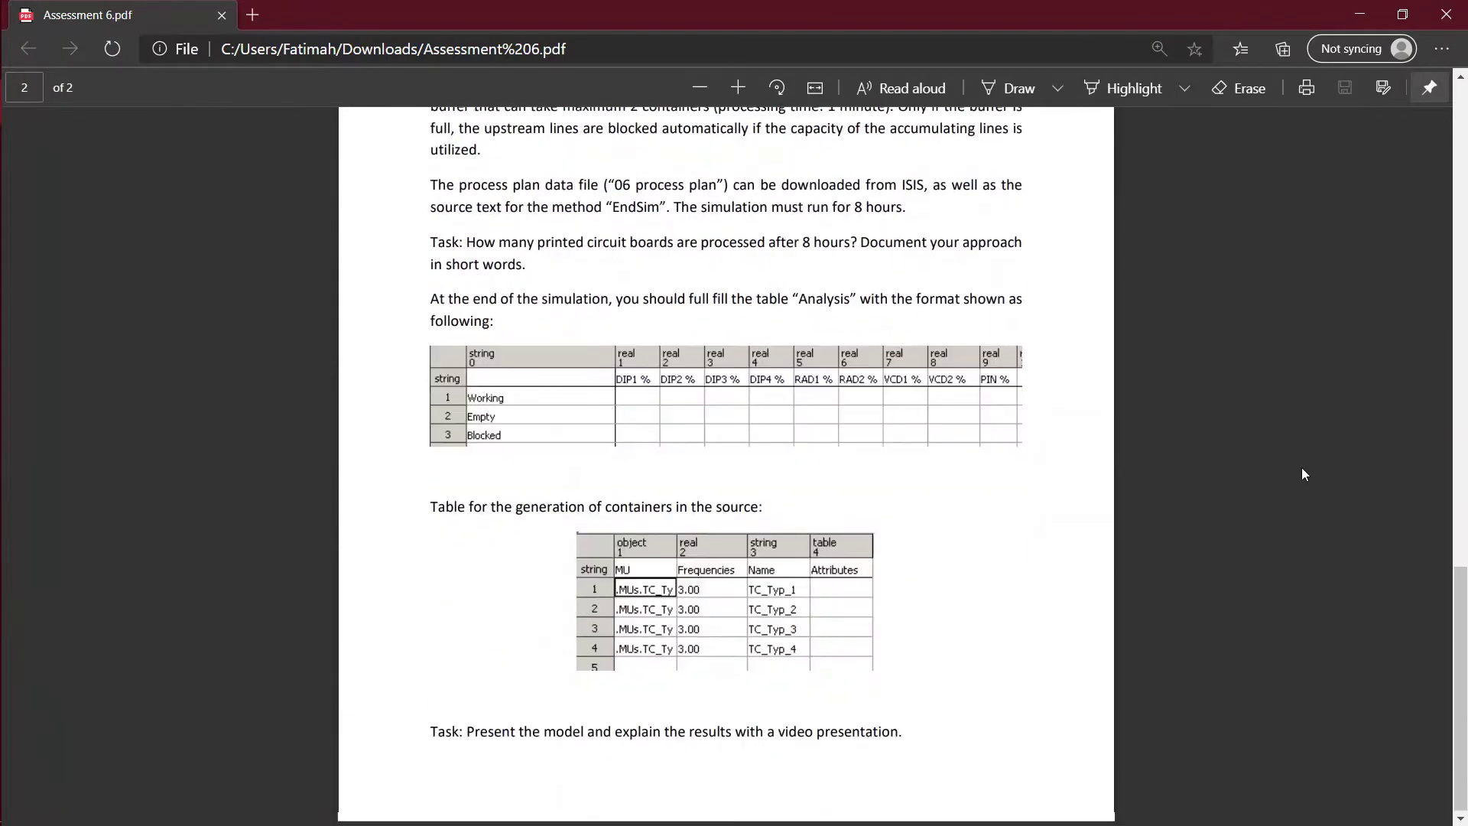
scroll(1301, 471, "up", 2)
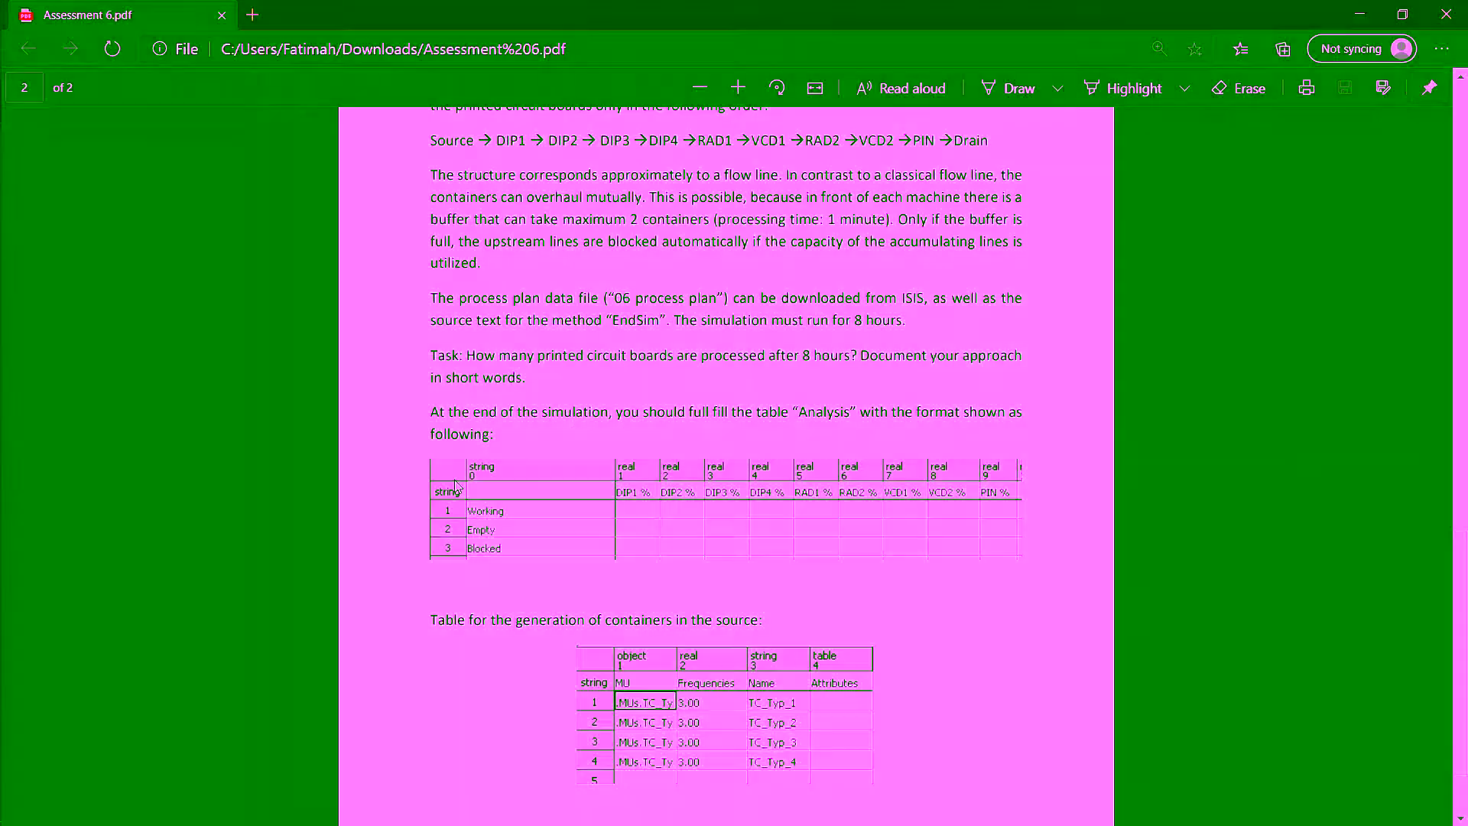
scroll(1001, 403, "down", 1)
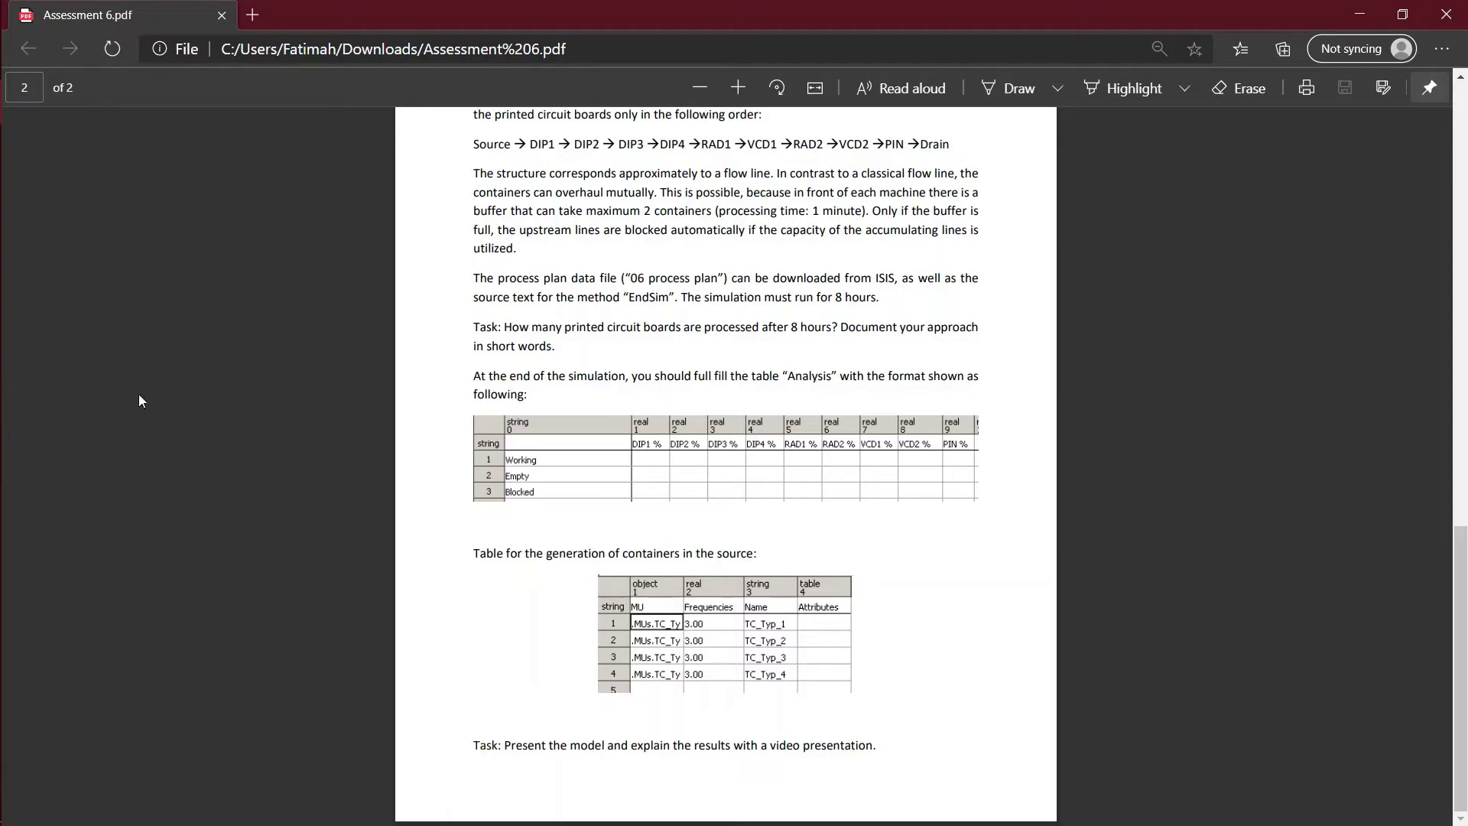
mouse_move(2, 247)
mouse_move(9, 148)
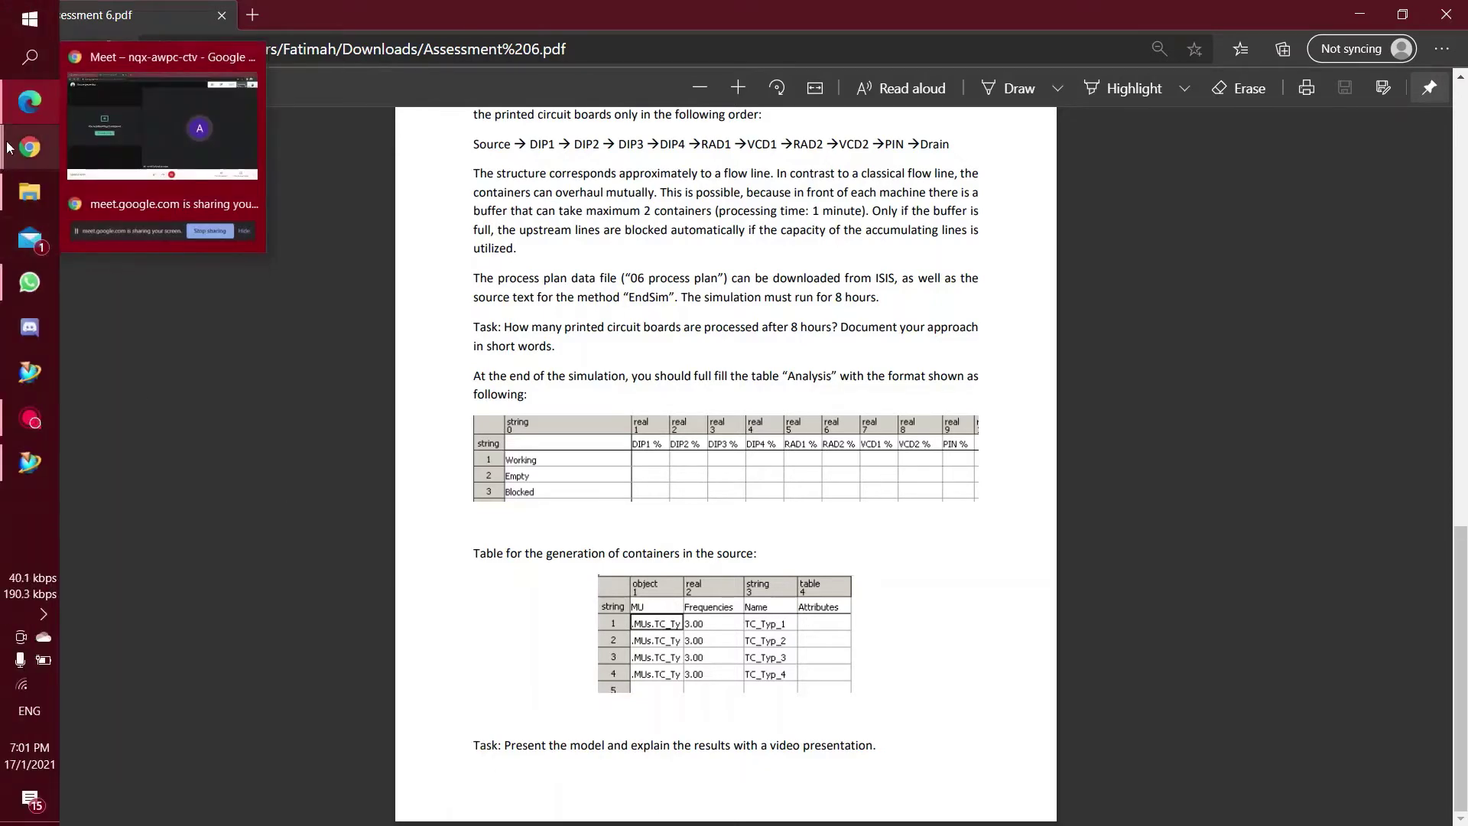
- Read the Flexible Production Line assignment from the model diagram through the working times, machine order and required tables
scroll(570, 375, "up", 12)
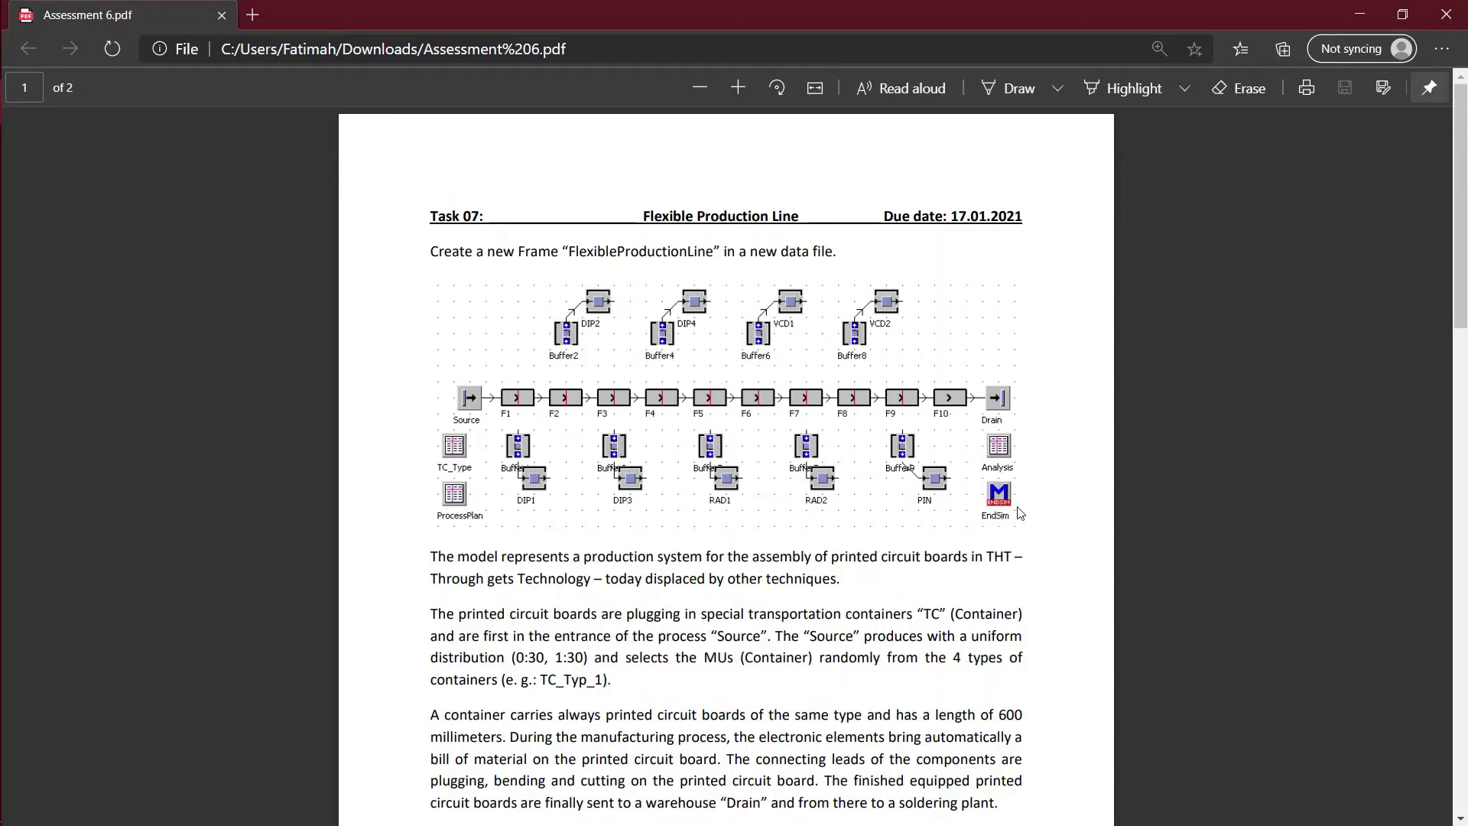
scroll(778, 490, "down", 3)
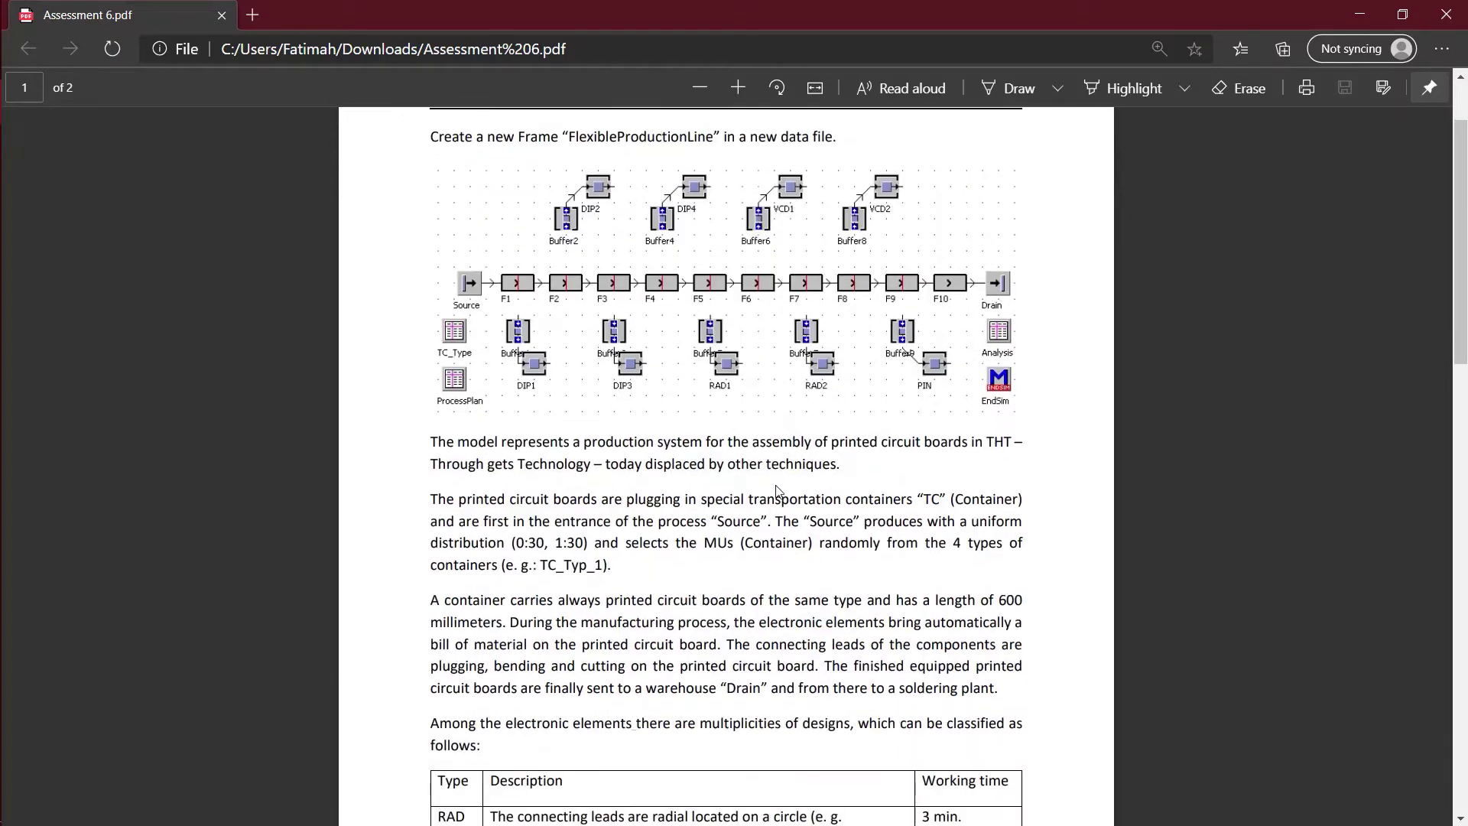
scroll(770, 464, "down", 6)
scroll(769, 463, "down", 14)
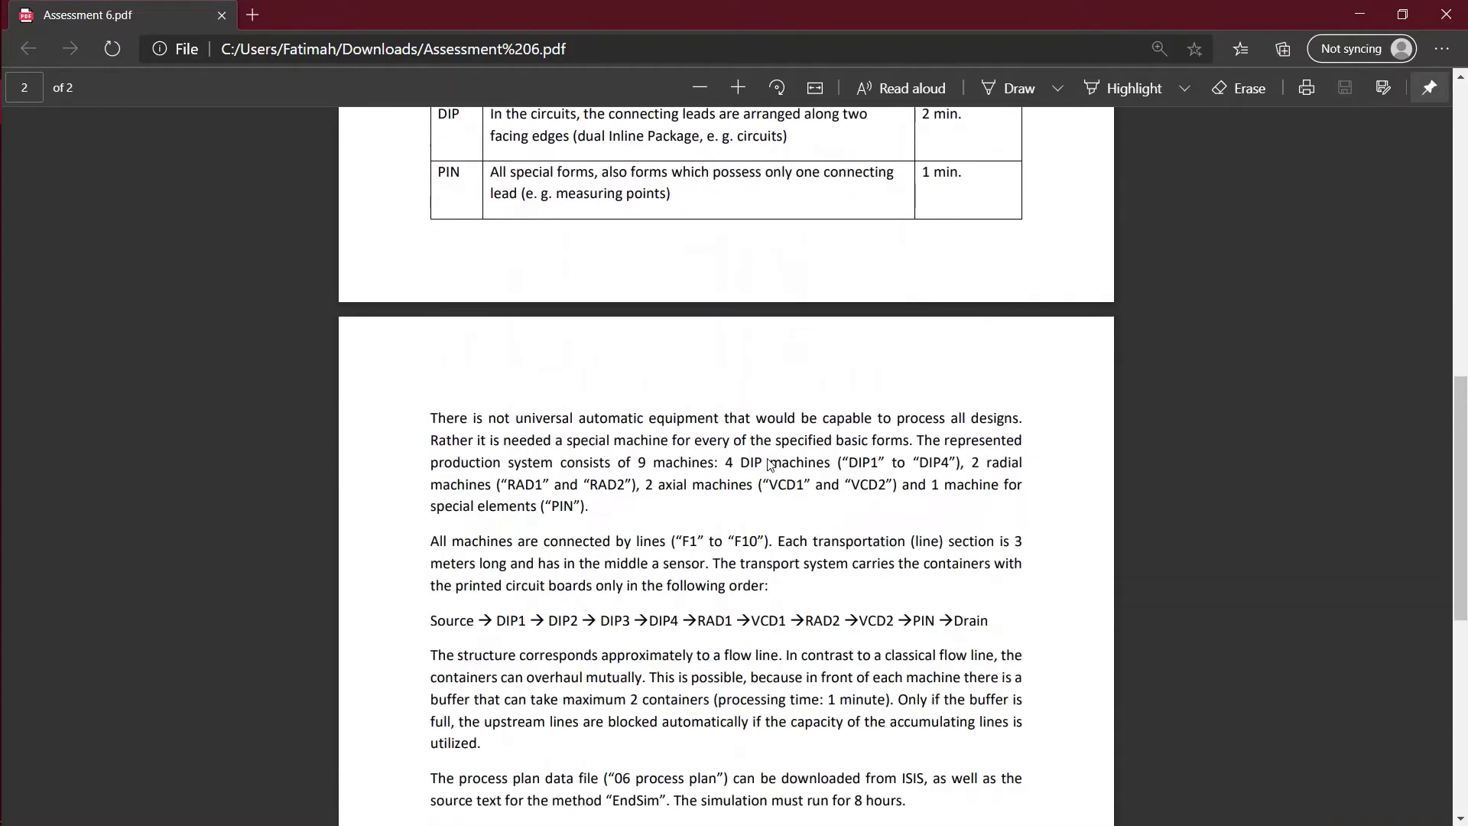
scroll(770, 463, "up", 3)
scroll(770, 463, "up", 15)
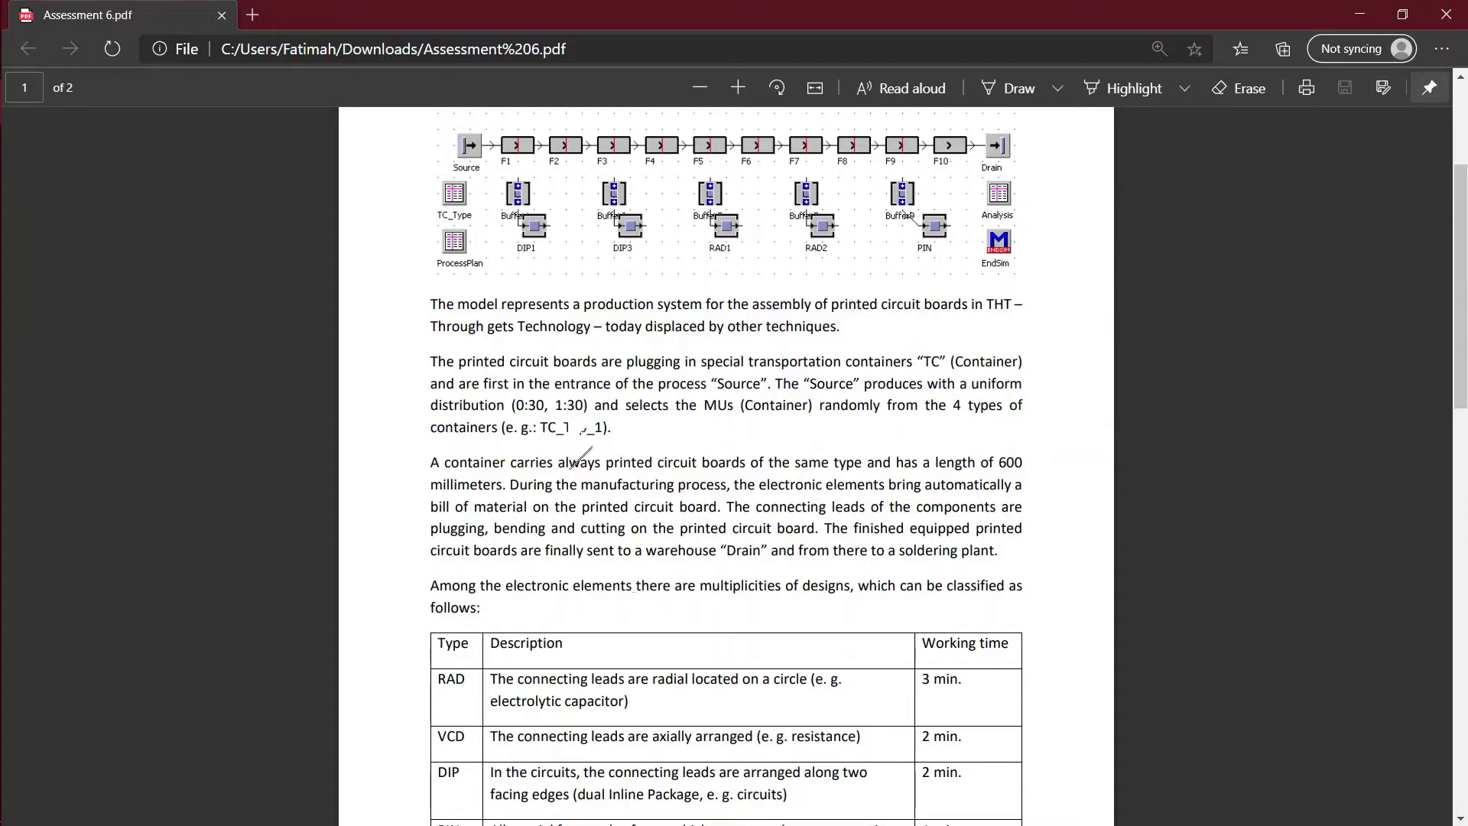
scroll(551, 428, "down", 4)
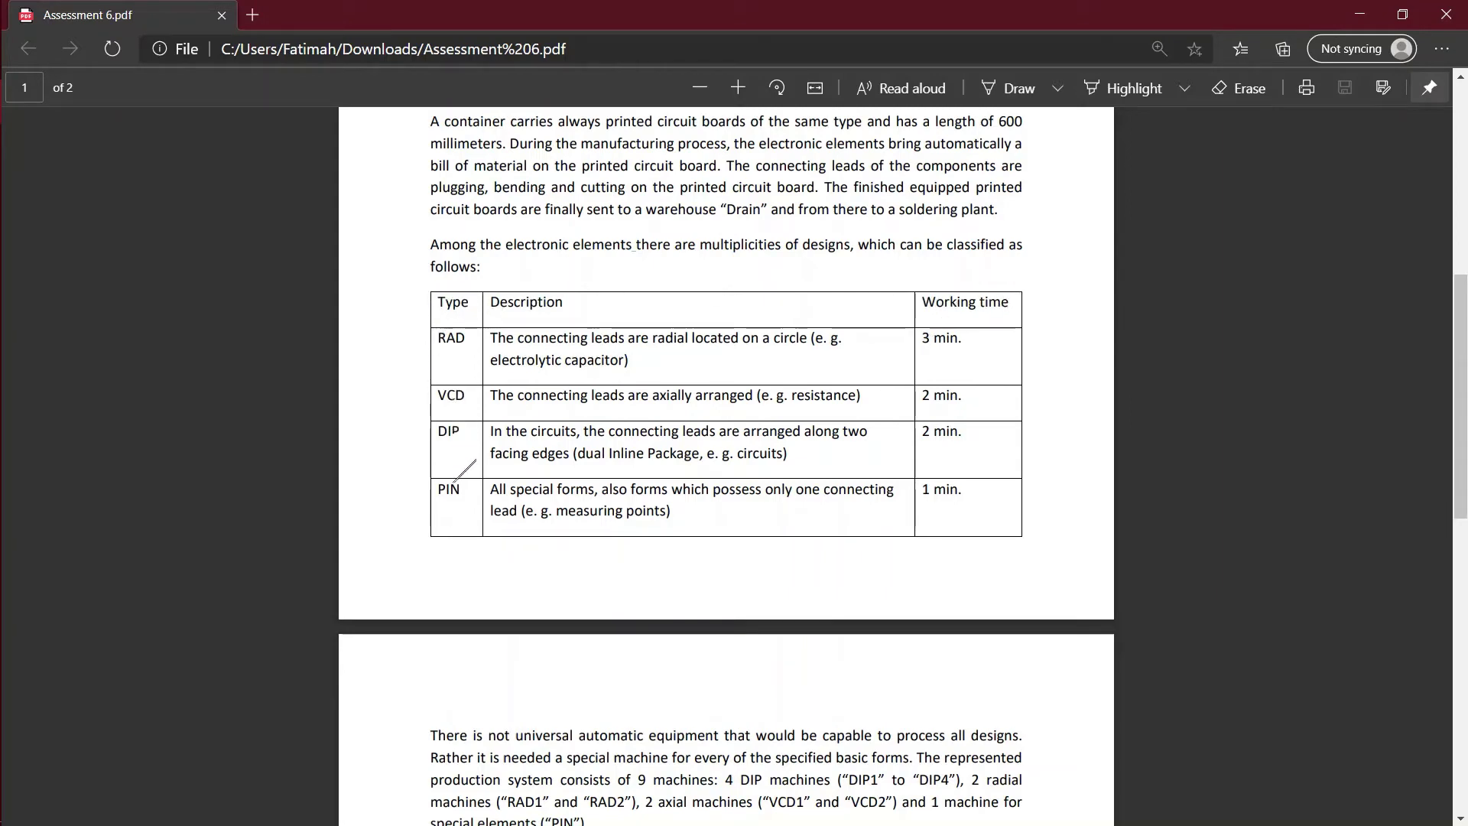
scroll(463, 466, "down", 4)
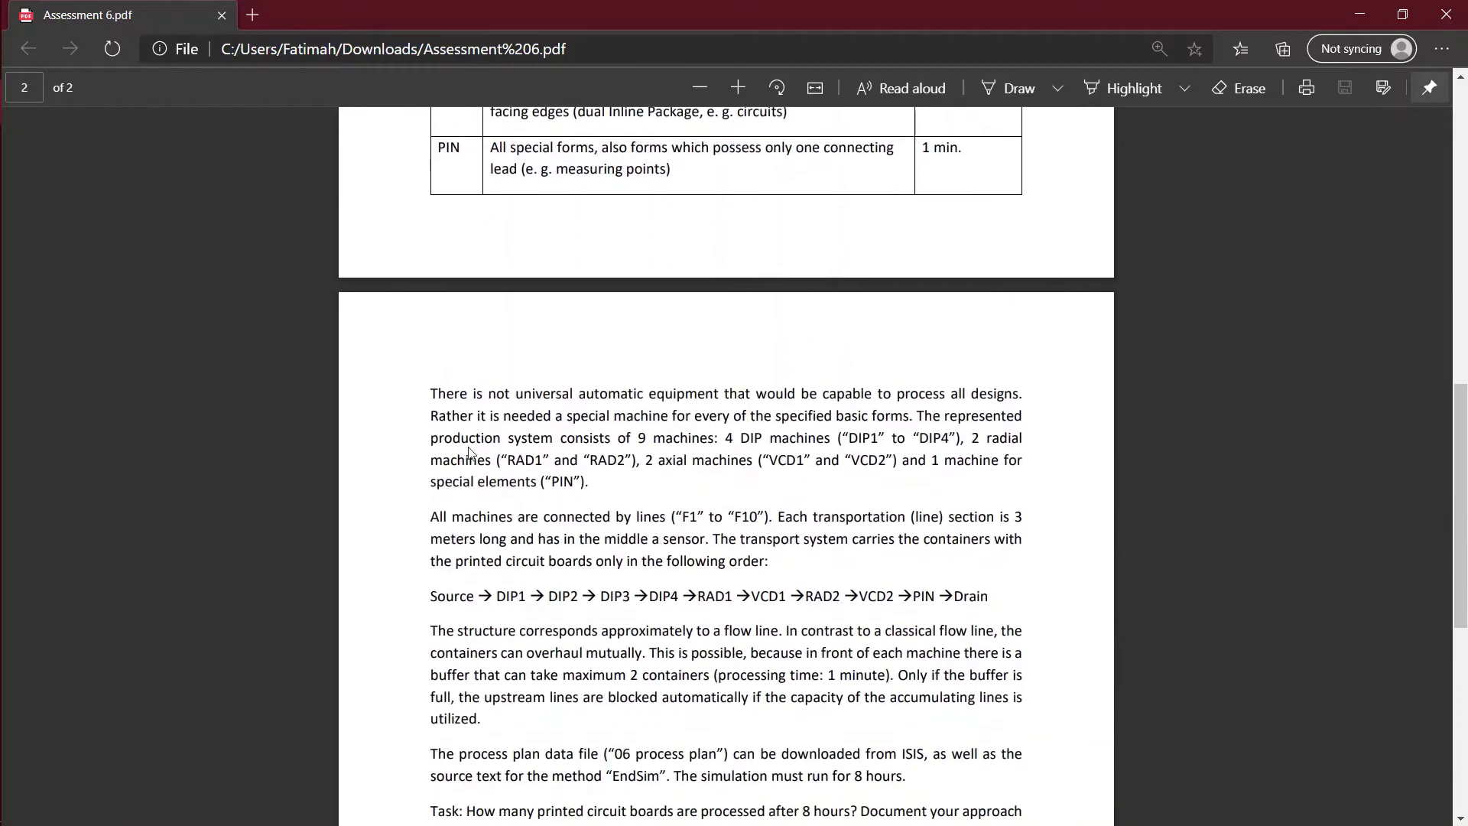
scroll(604, 432, "down", 3)
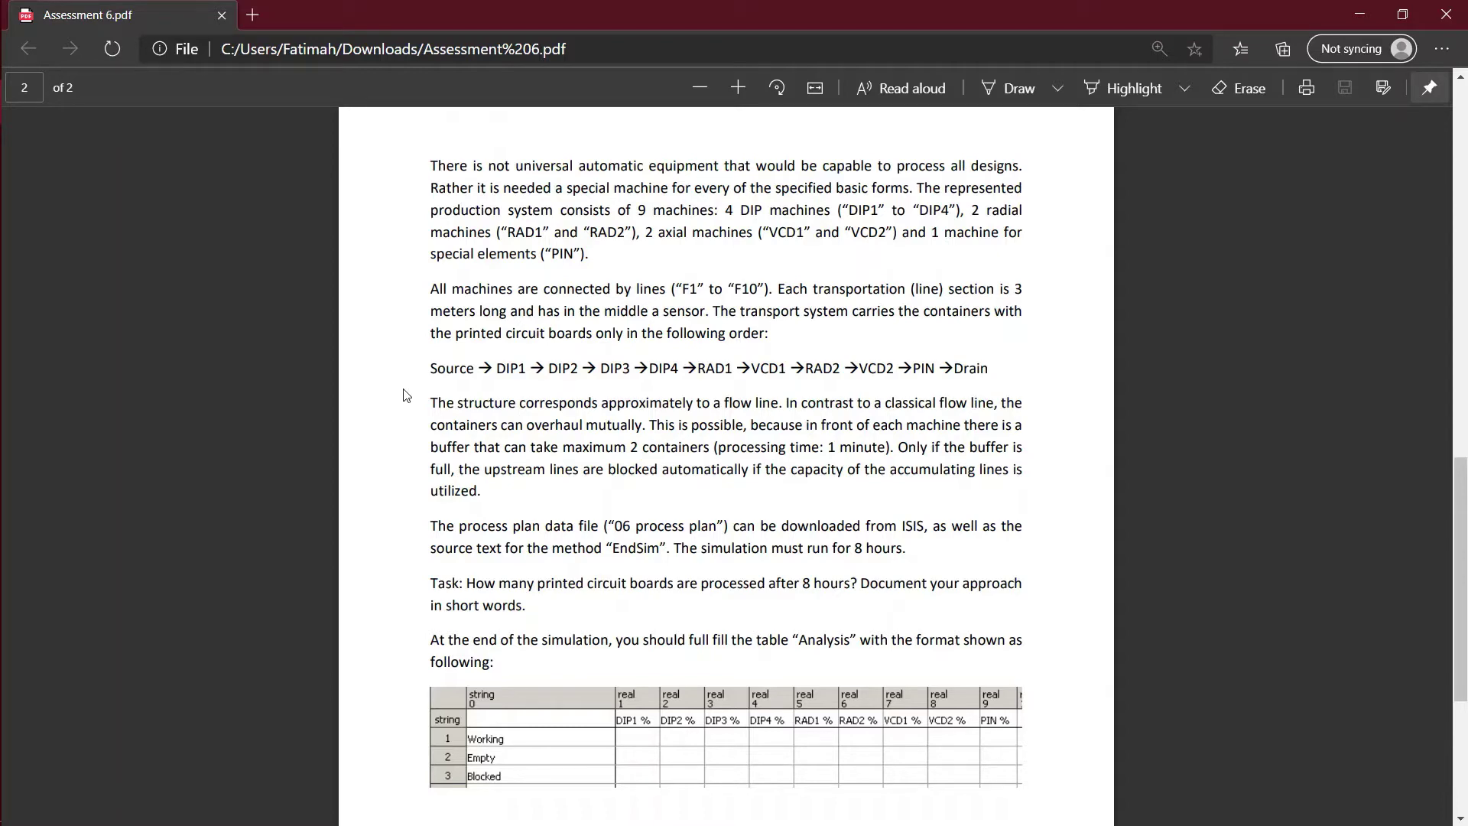
scroll(406, 396, "down", 3)
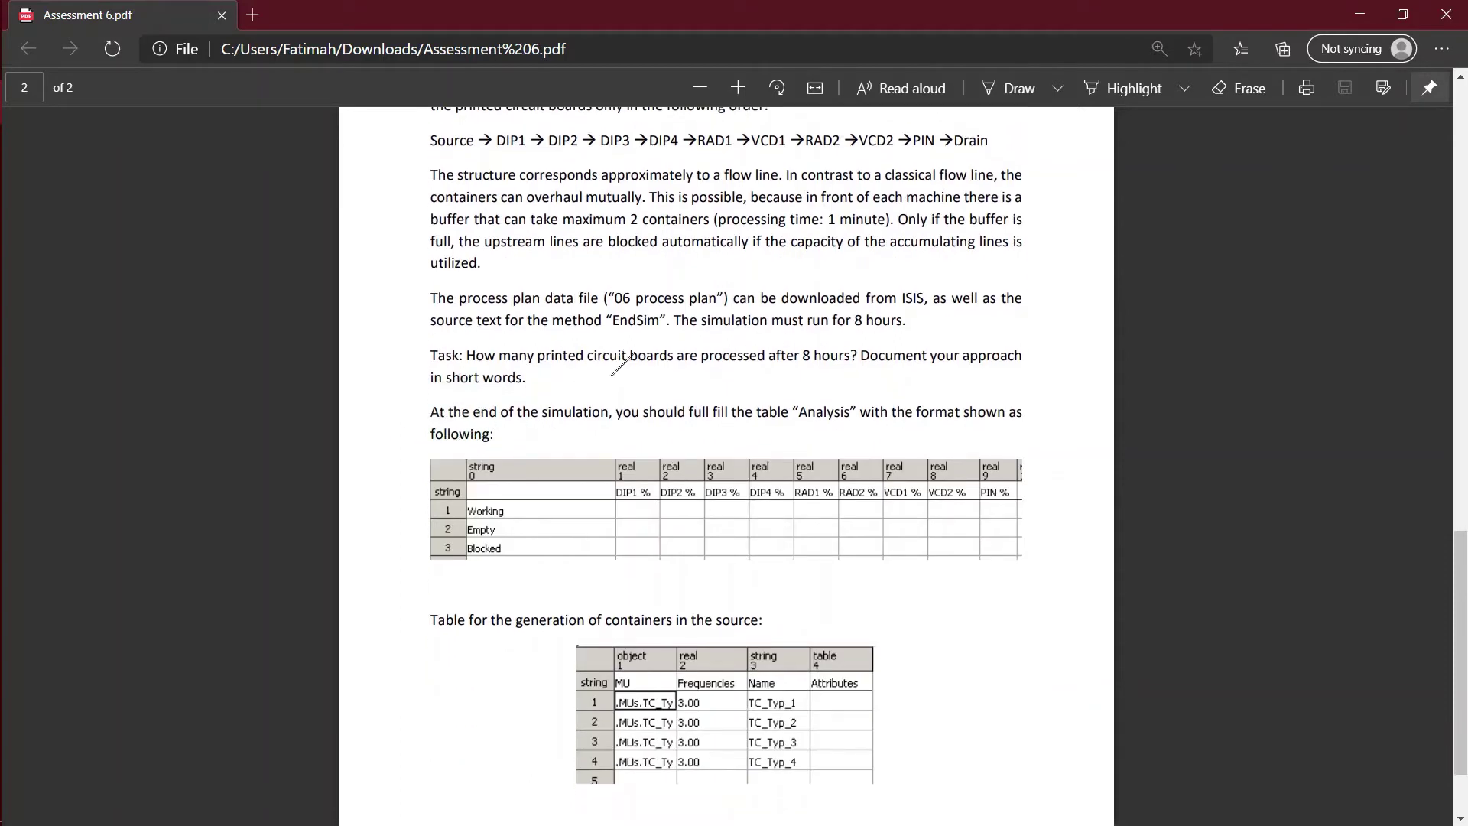
- Switch to Plant Simulation, compare the frame with the assignment's diagram, and examine the Source object's attributes and failures settings
key("alt+Tab")
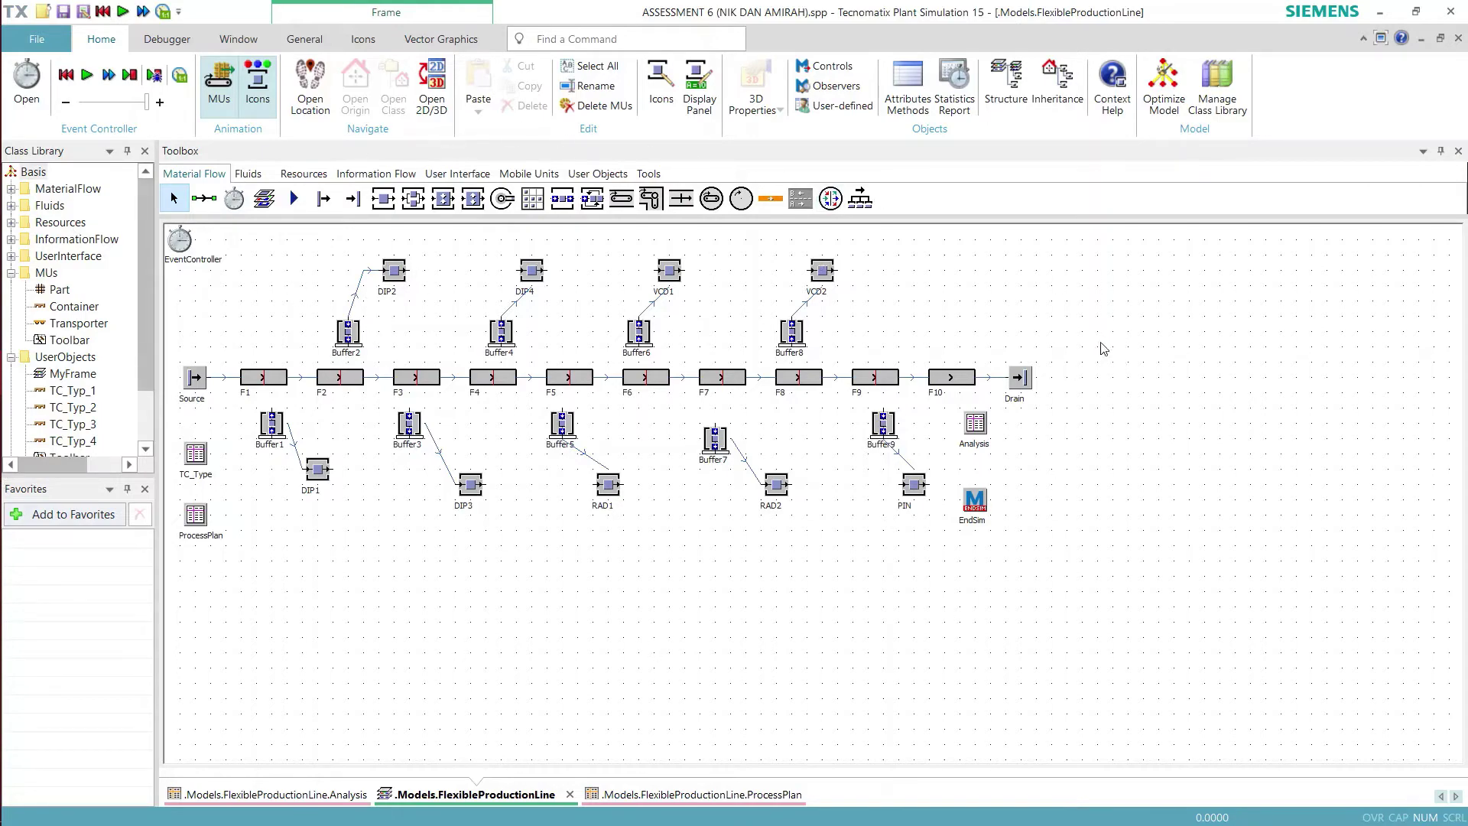
left_click(30, 101)
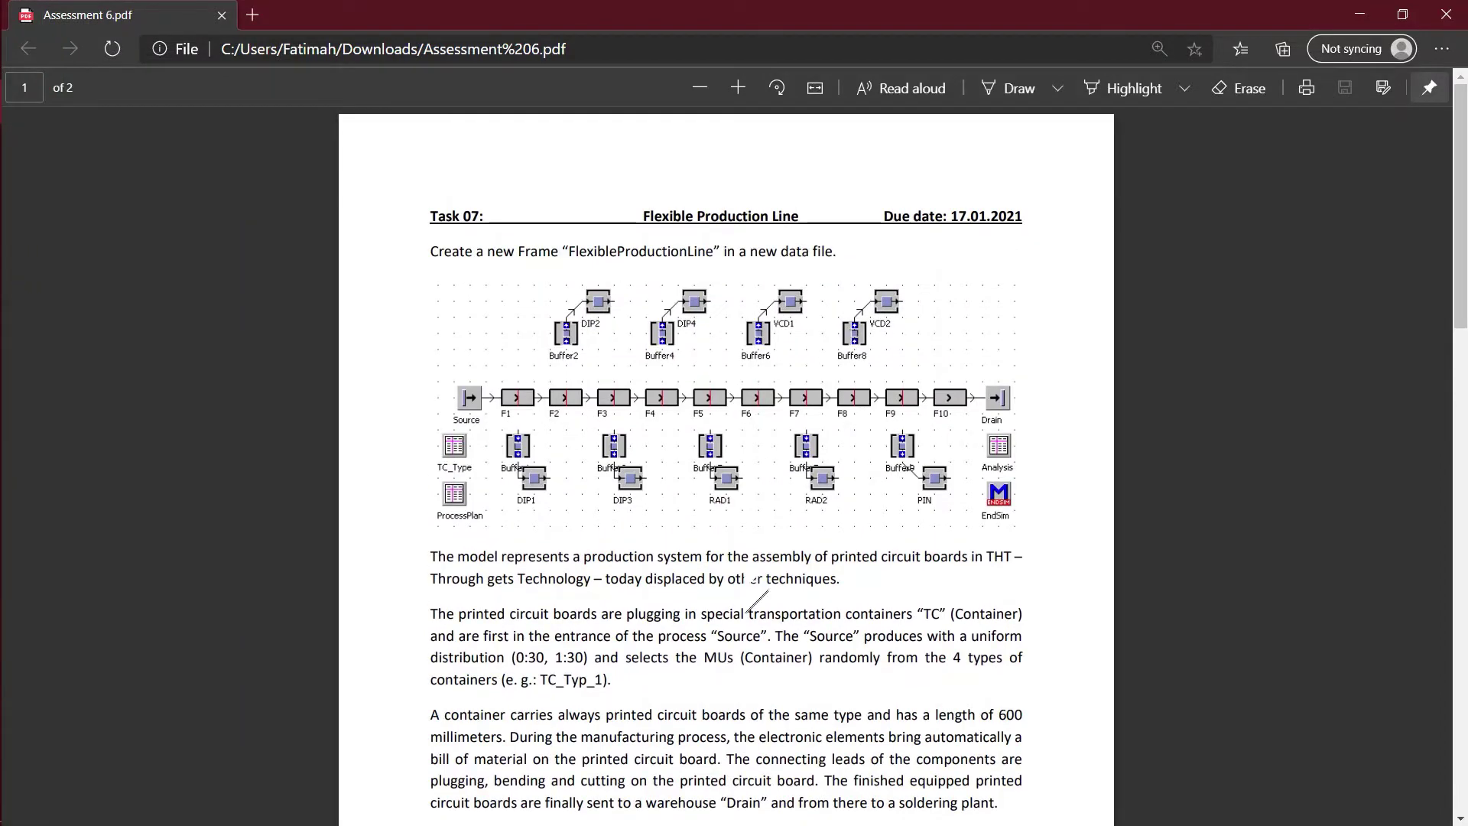
left_click(9, 113)
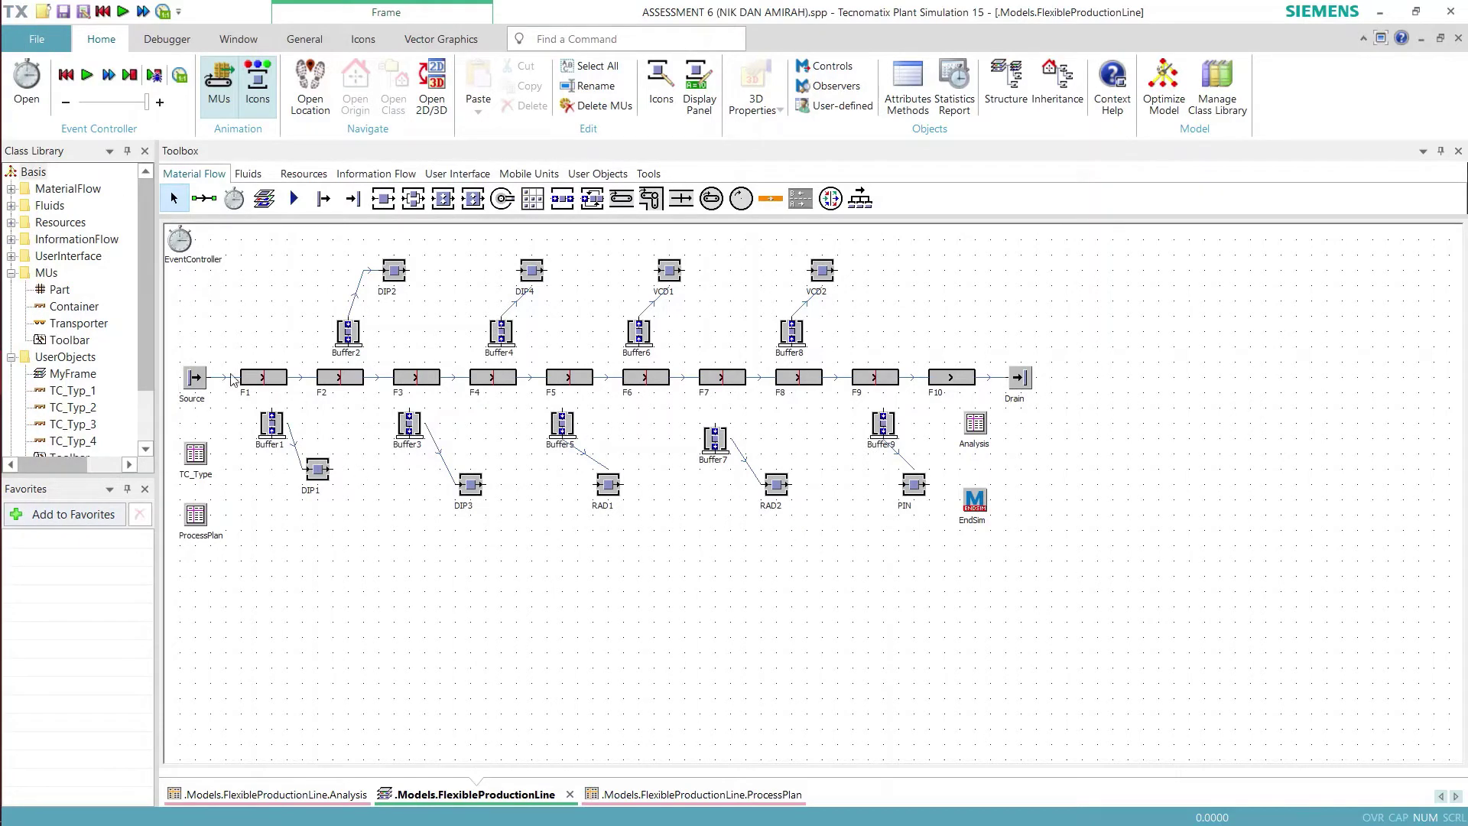
double_click(208, 379)
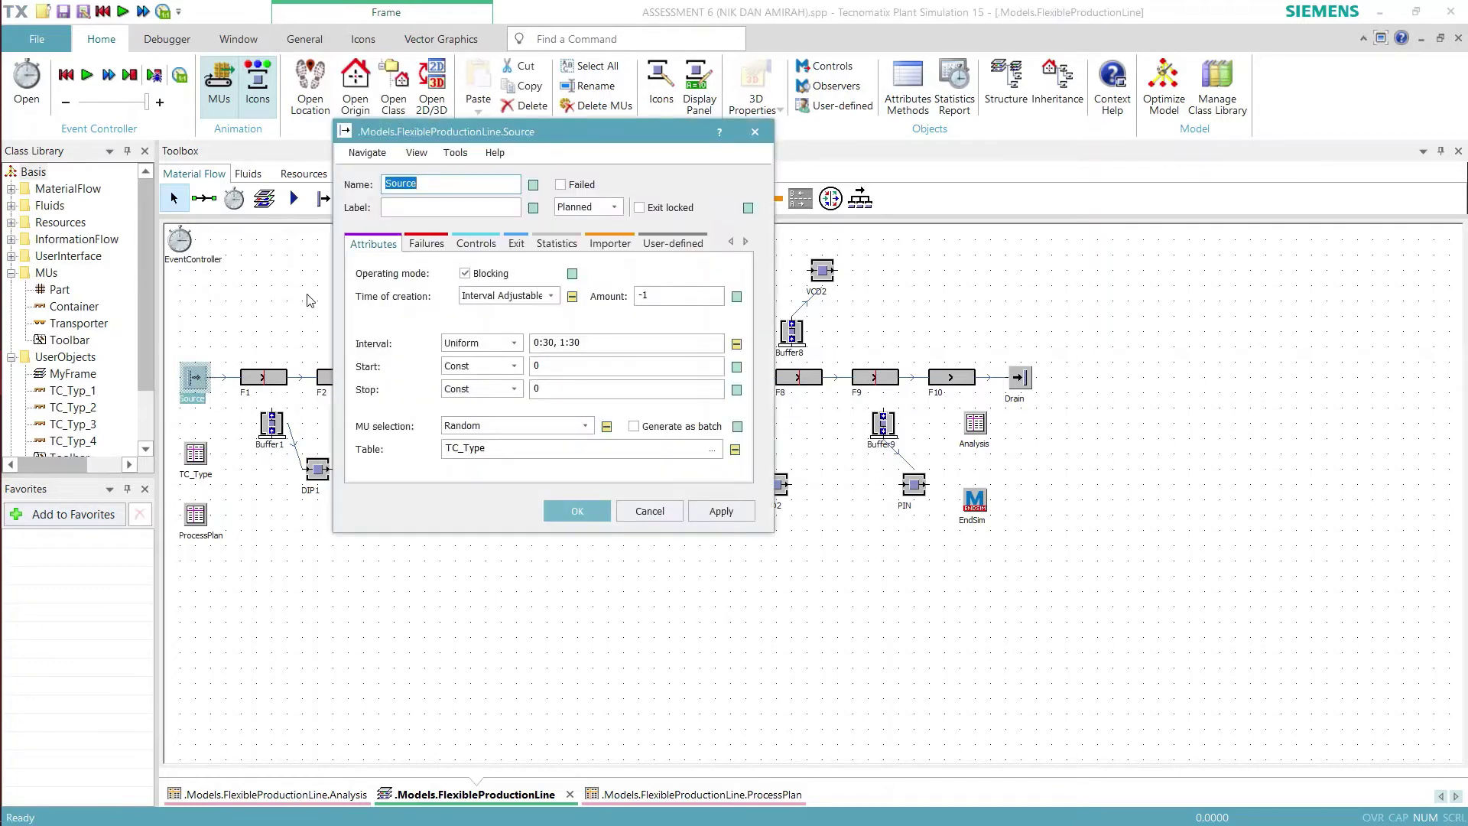
left_click(426, 244)
left_click(388, 245)
- Mark the Source's uniform distribution values in Assessment 6.pdf, compare them with the Source settings in Plant Simulation, and close those settings
left_click(29, 101)
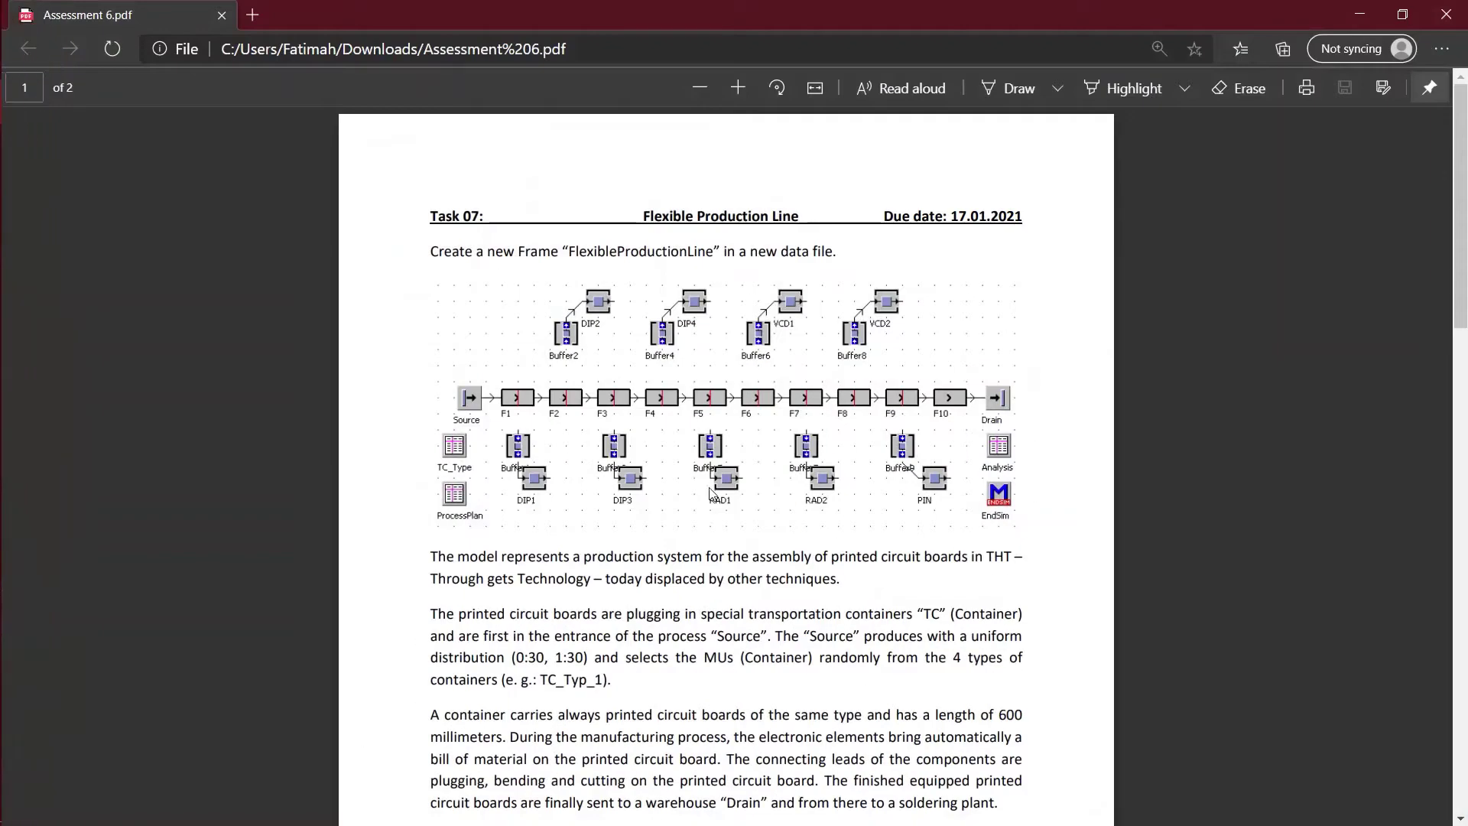
scroll(753, 432, "down", 3)
scroll(752, 459, "down", 2)
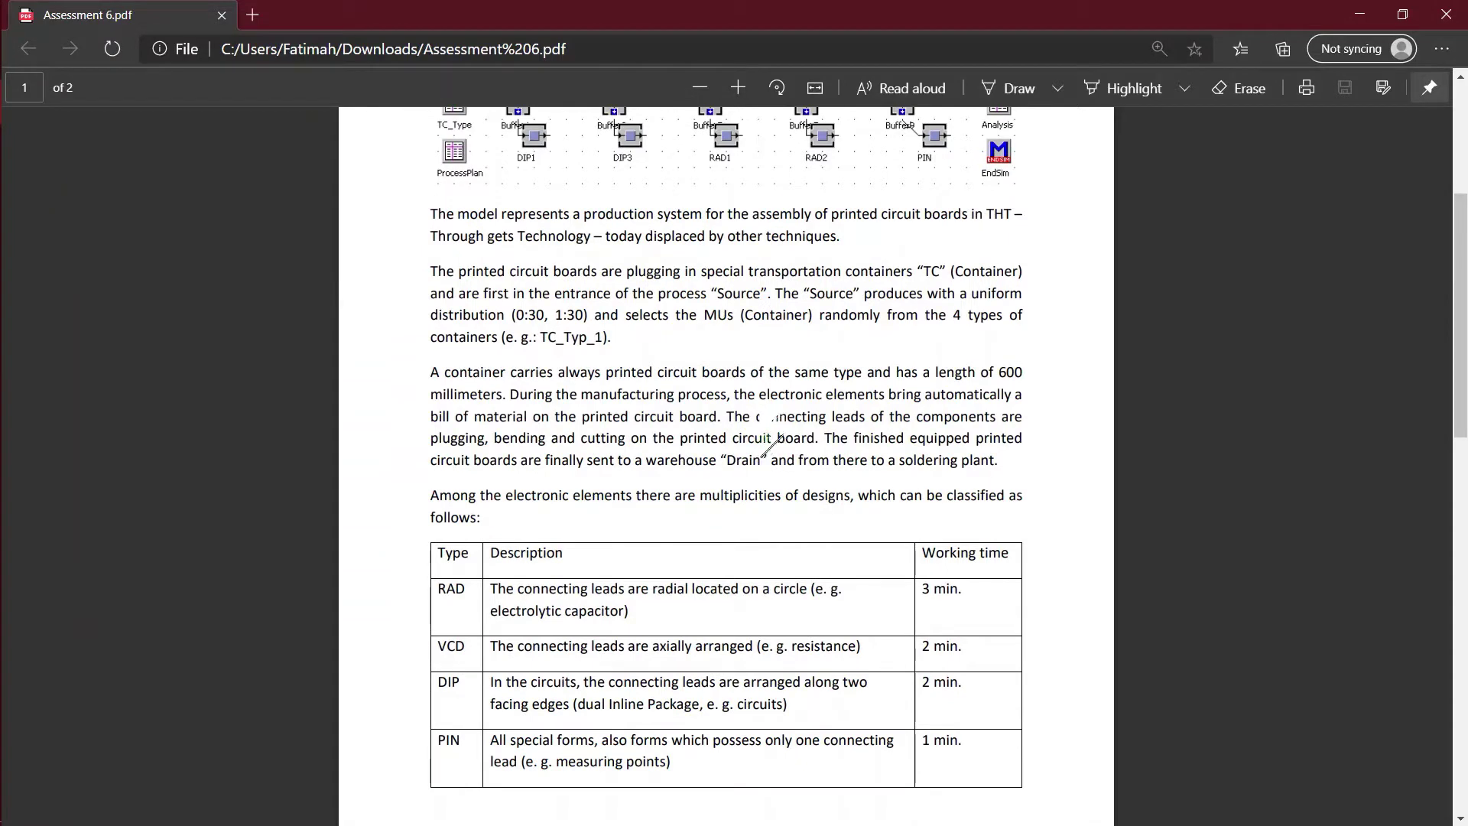
left_click_drag(506, 316, 598, 337)
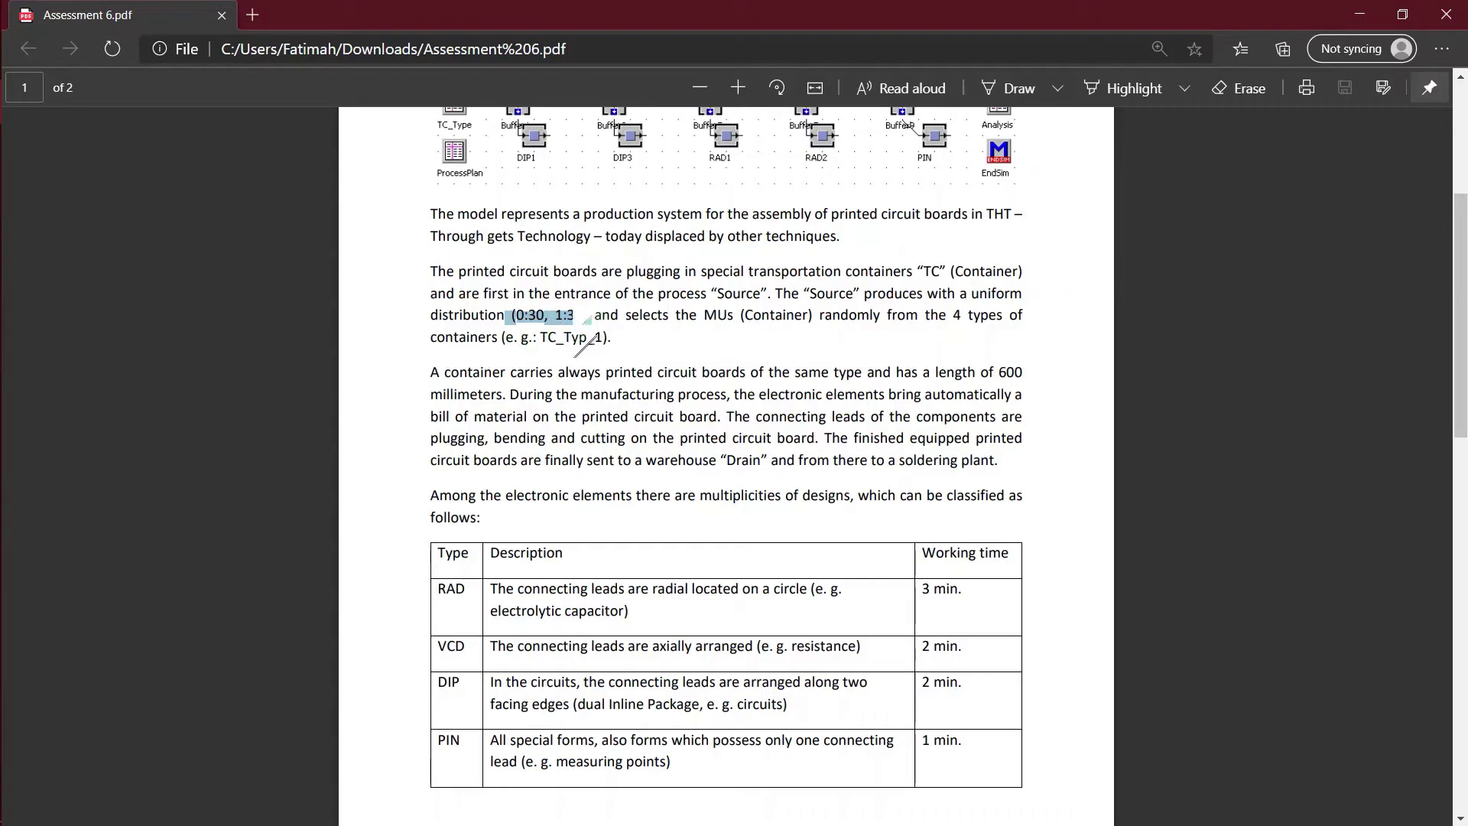
left_click(23, 113)
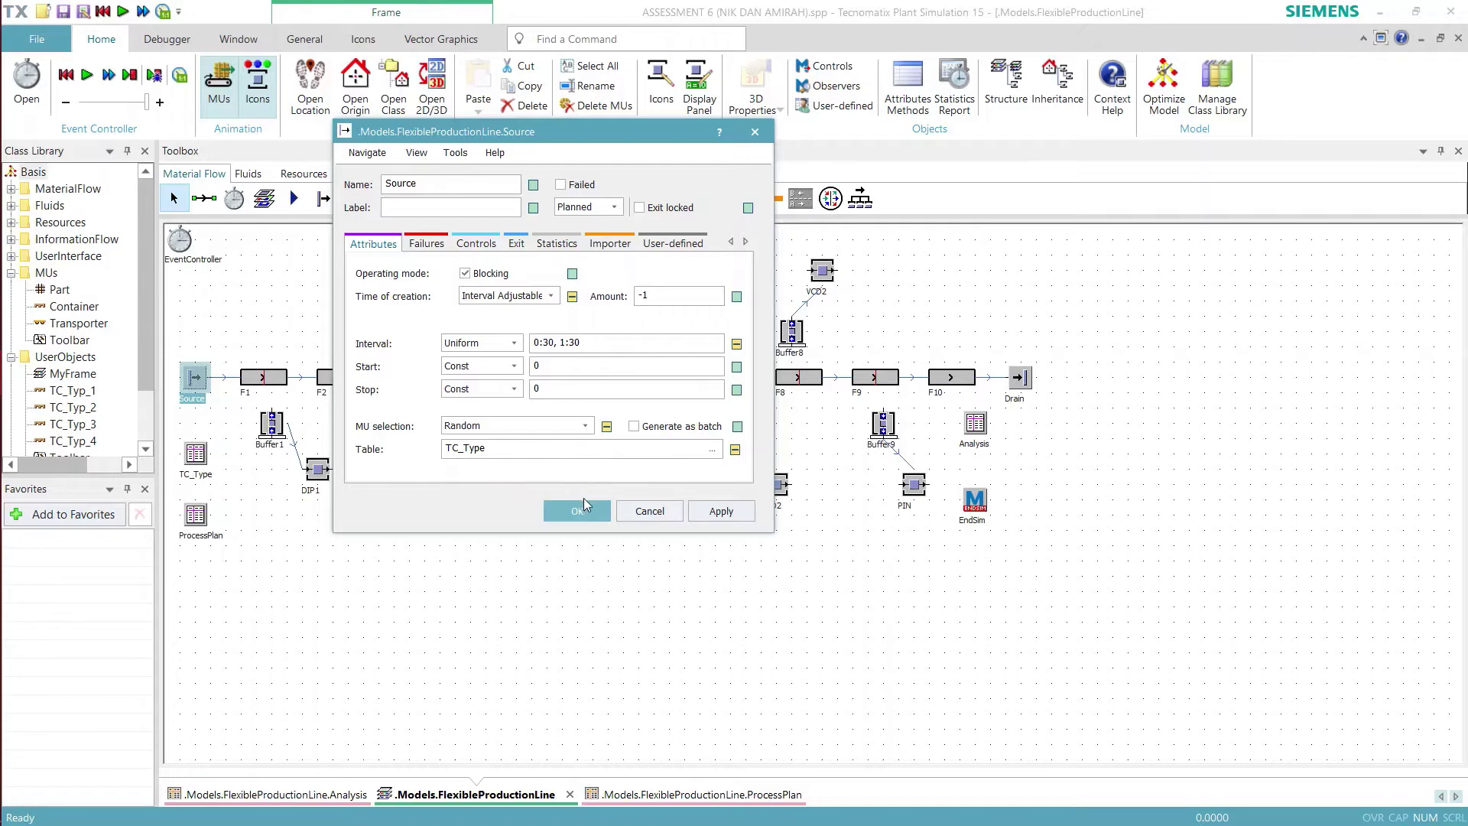
left_click(601, 512)
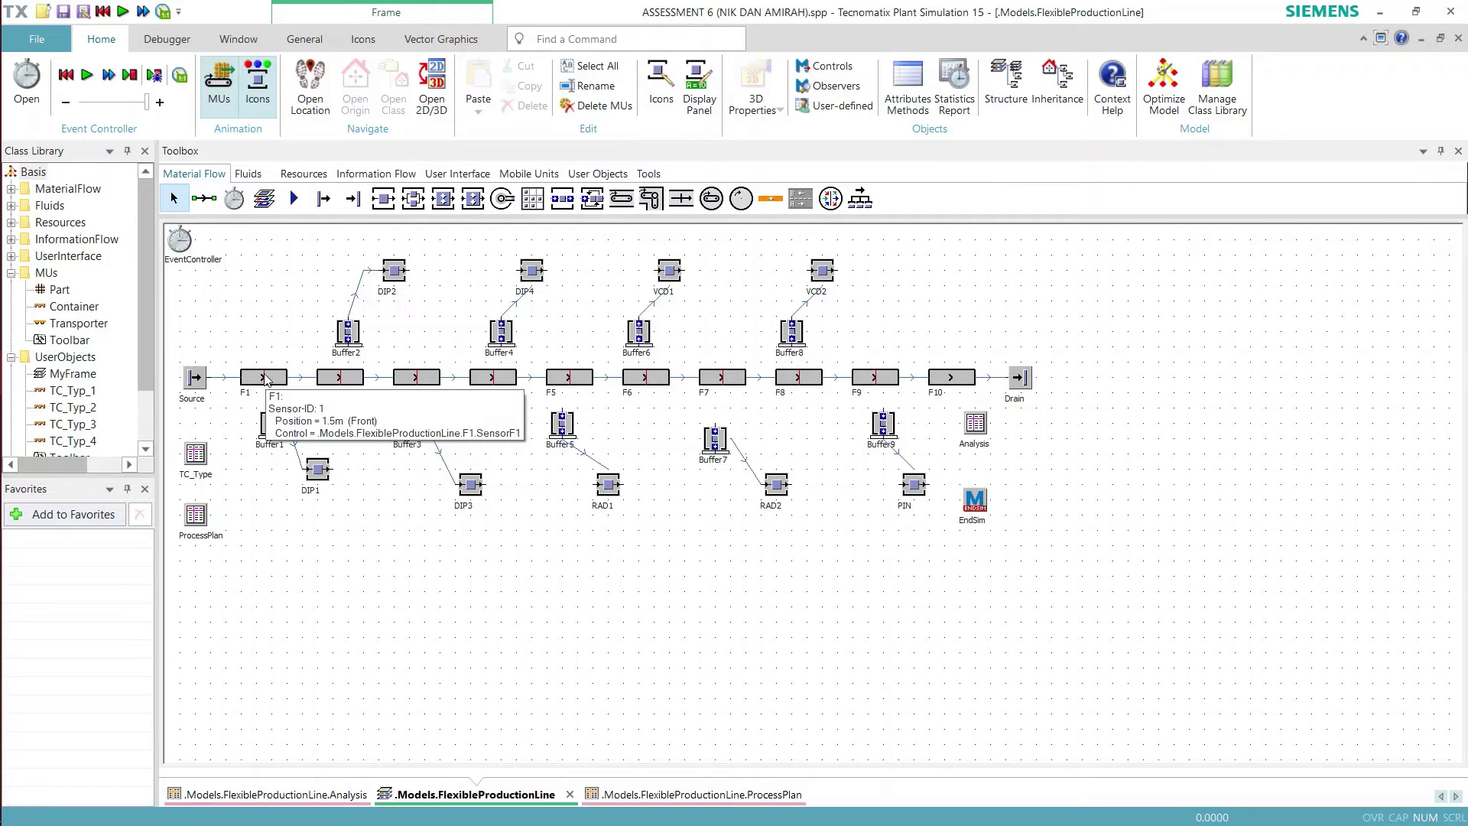
- Check the sensors on lines F2 and F3, and examine line F1's settings through to its user-defined attributes
mouse_move(342, 378)
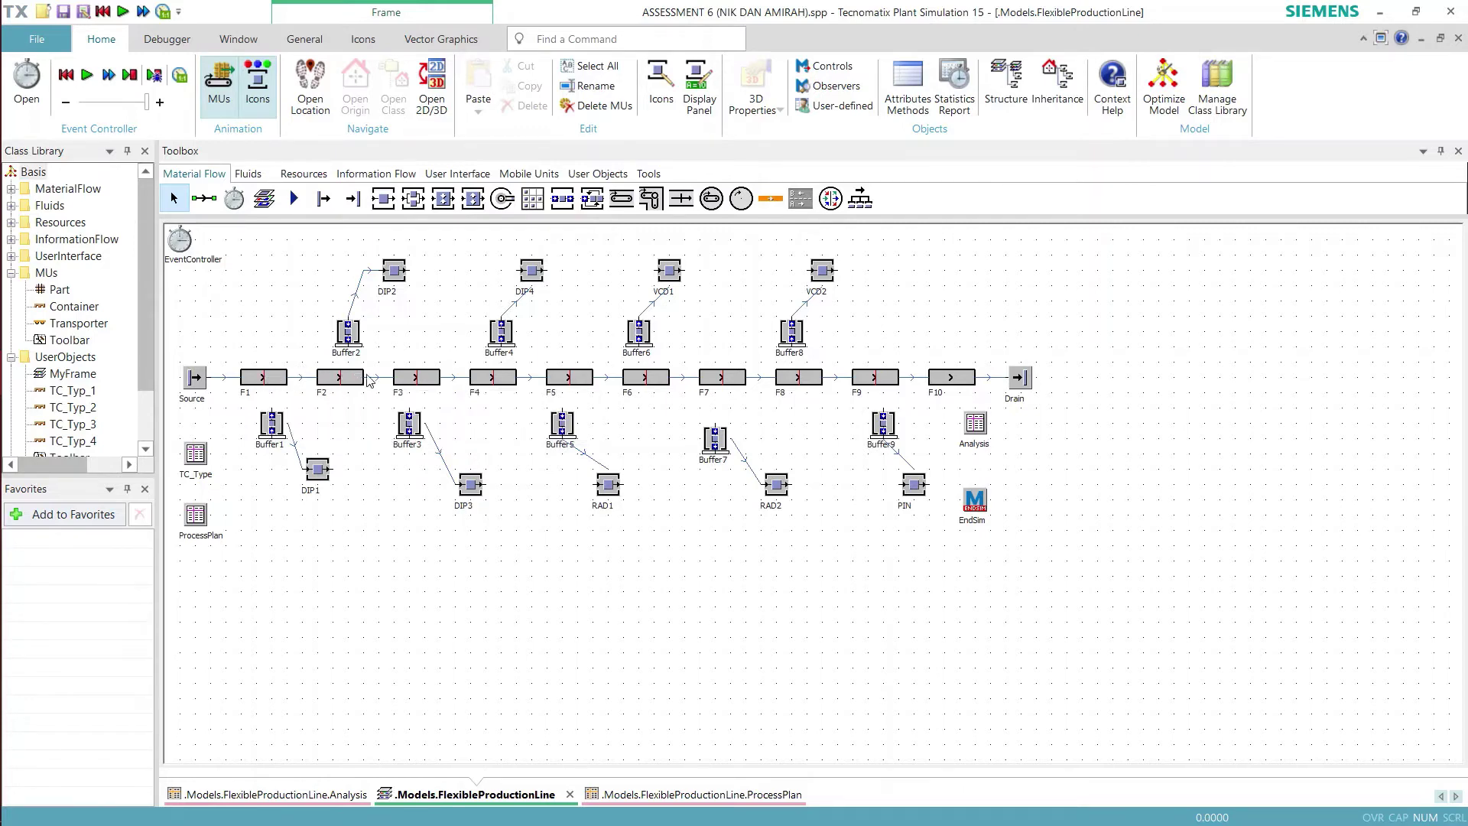
mouse_move(417, 379)
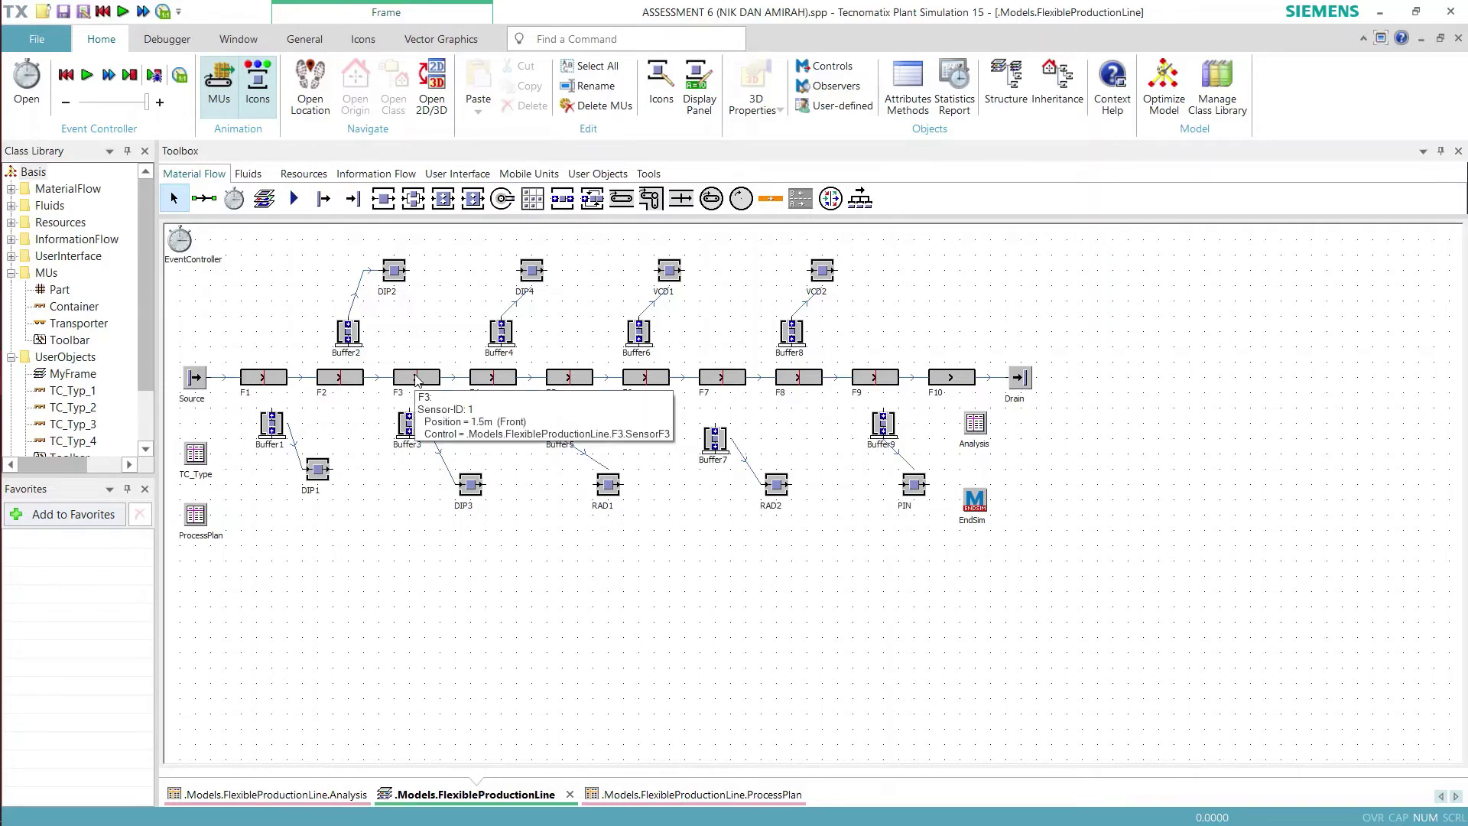
double_click(277, 377)
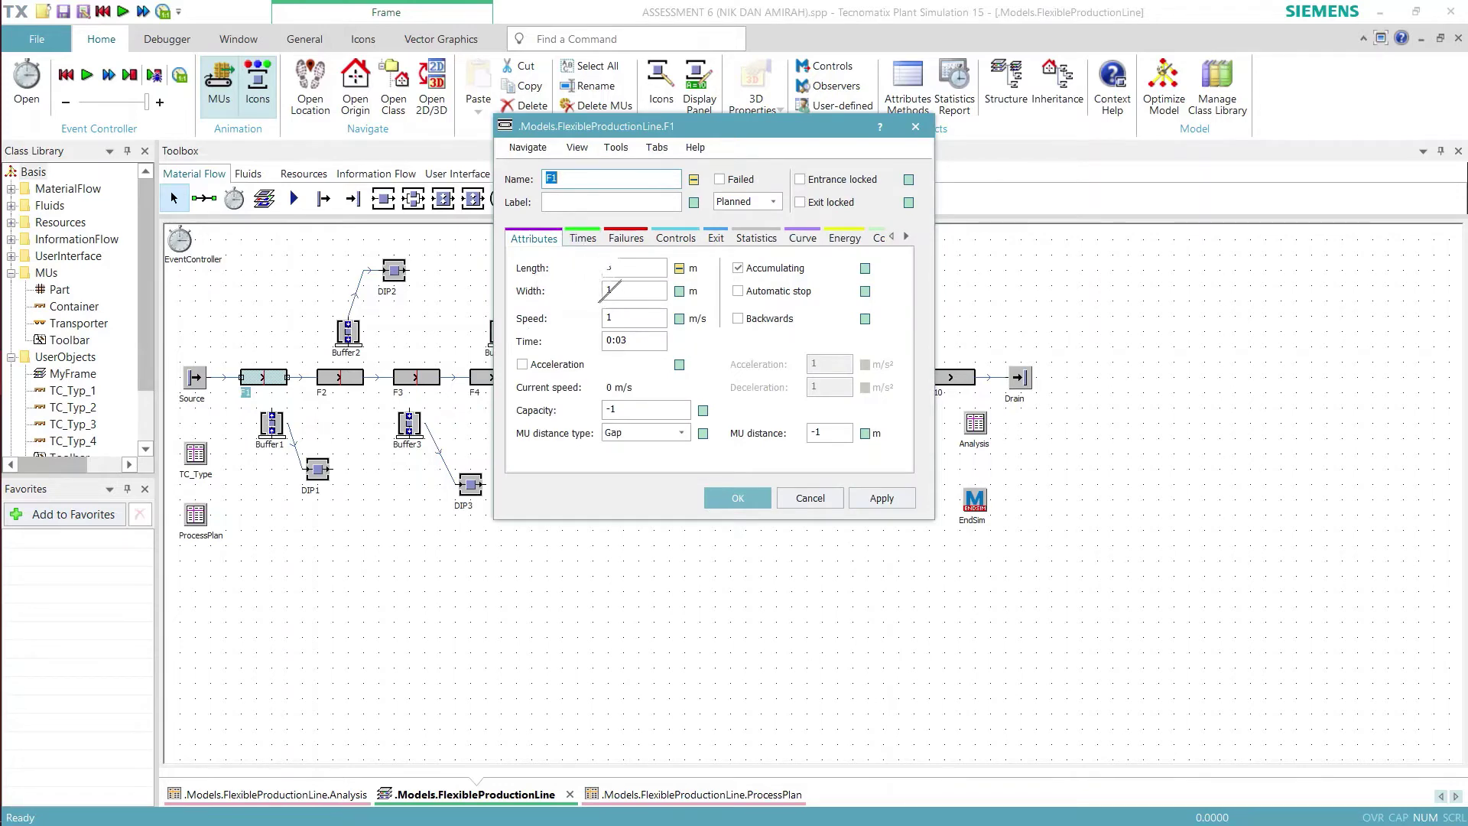
left_click(583, 241)
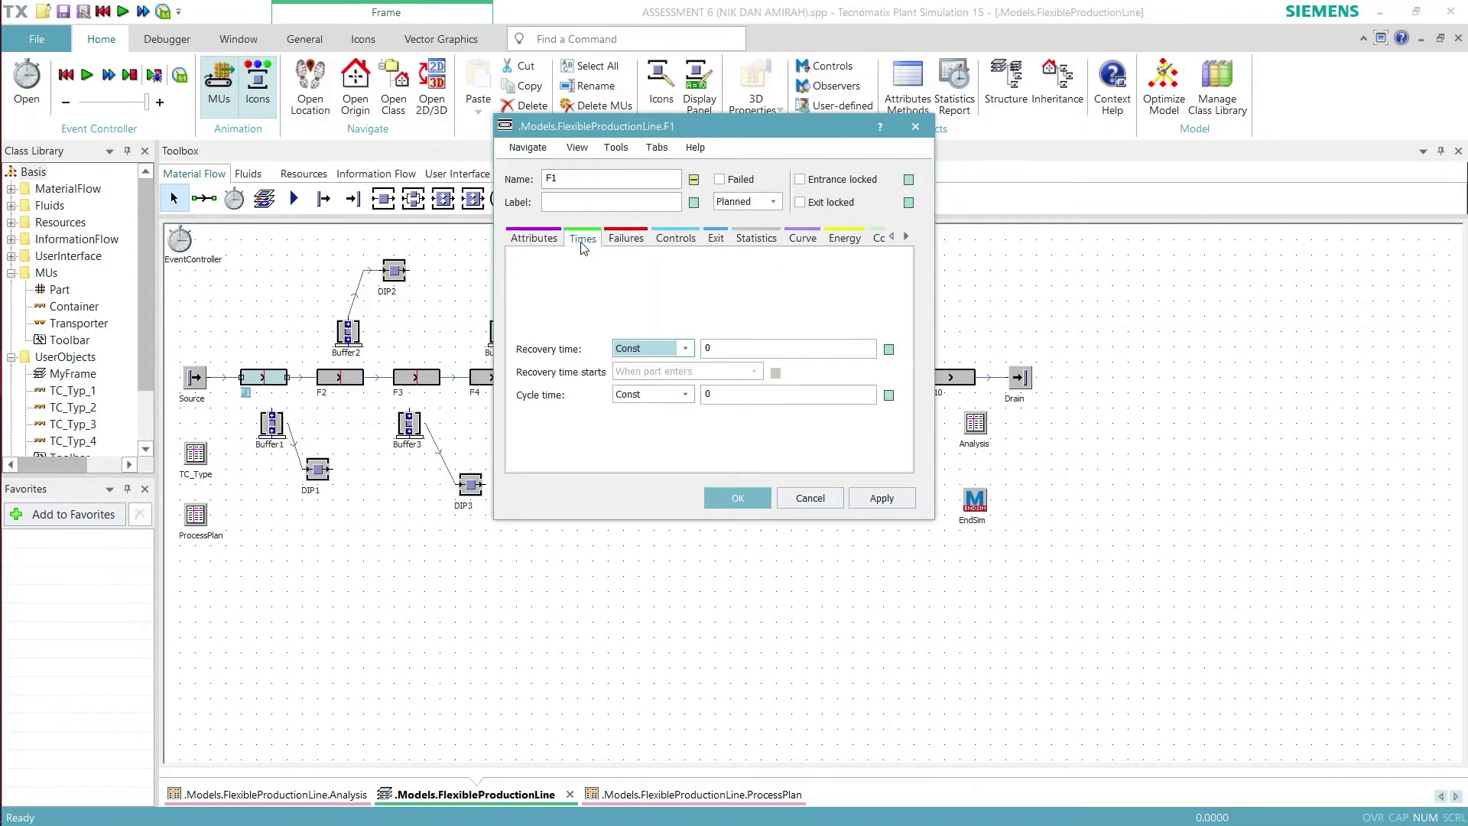
left_click(626, 240)
left_click(669, 241)
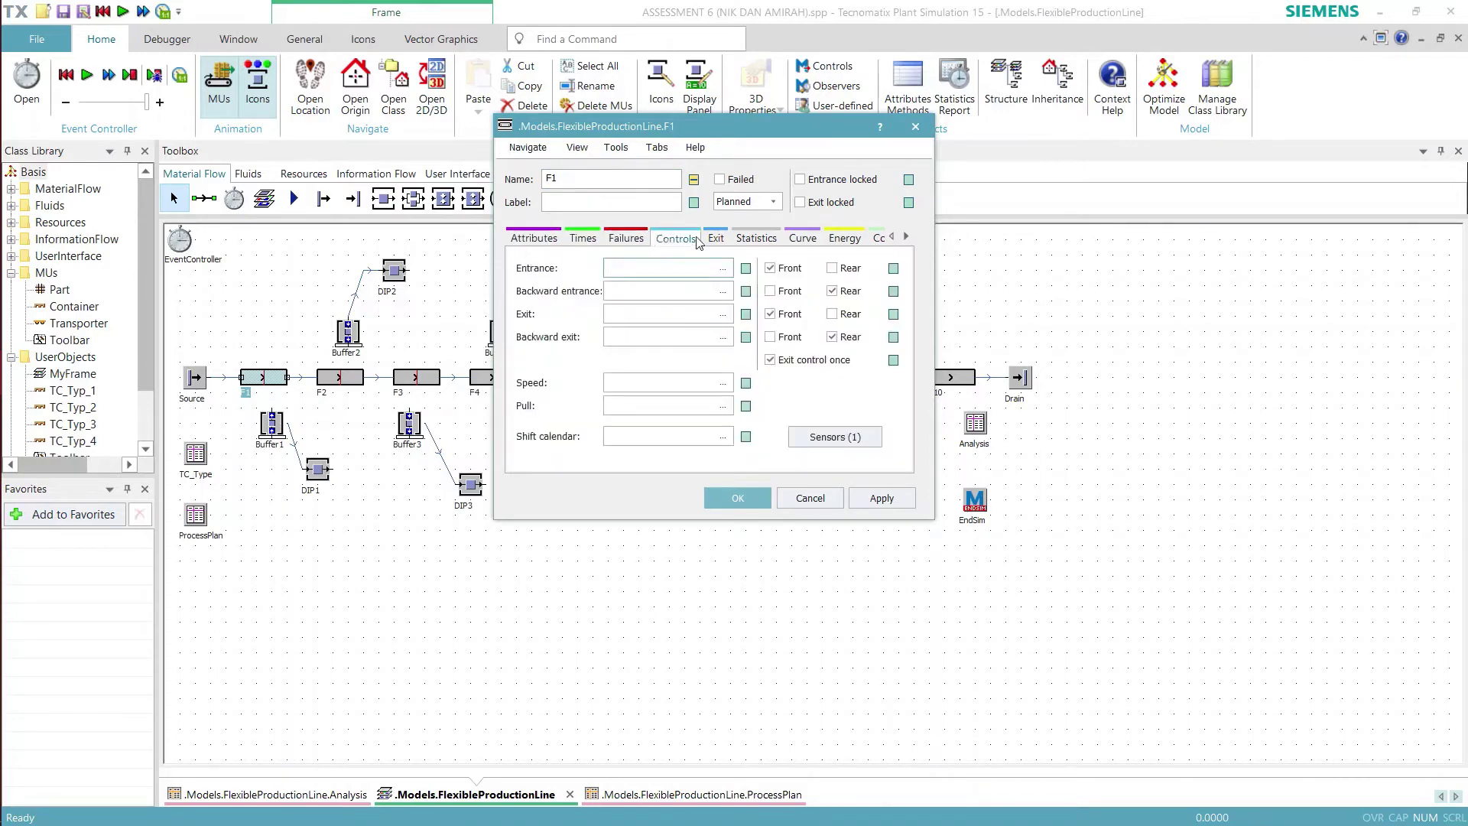
left_click(906, 236)
left_click(906, 236)
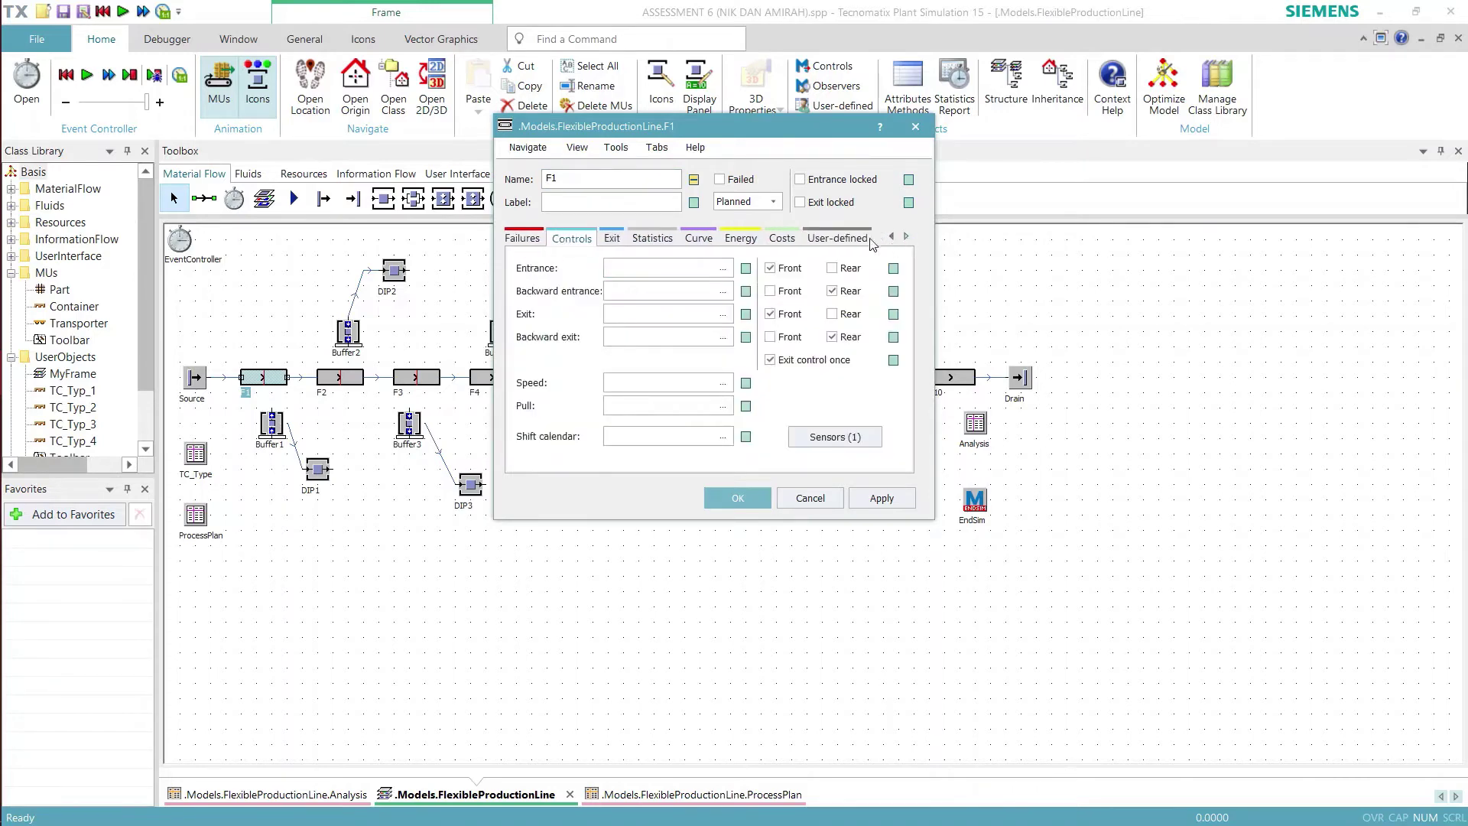
left_click(851, 239)
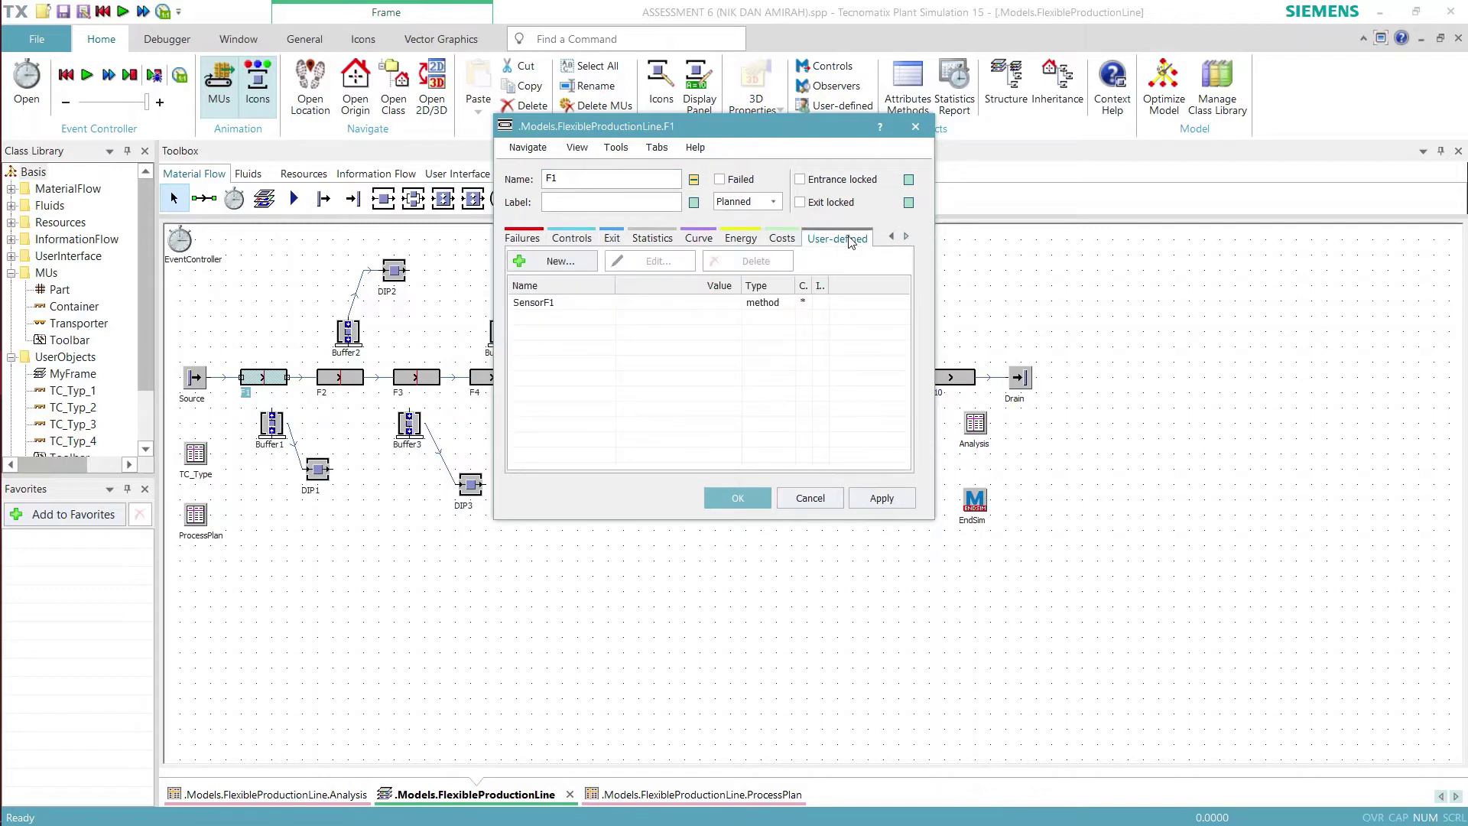
- Open the code of line F1's SensorF1 method for viewing and close the F1 settings without changes
double_click(599, 303)
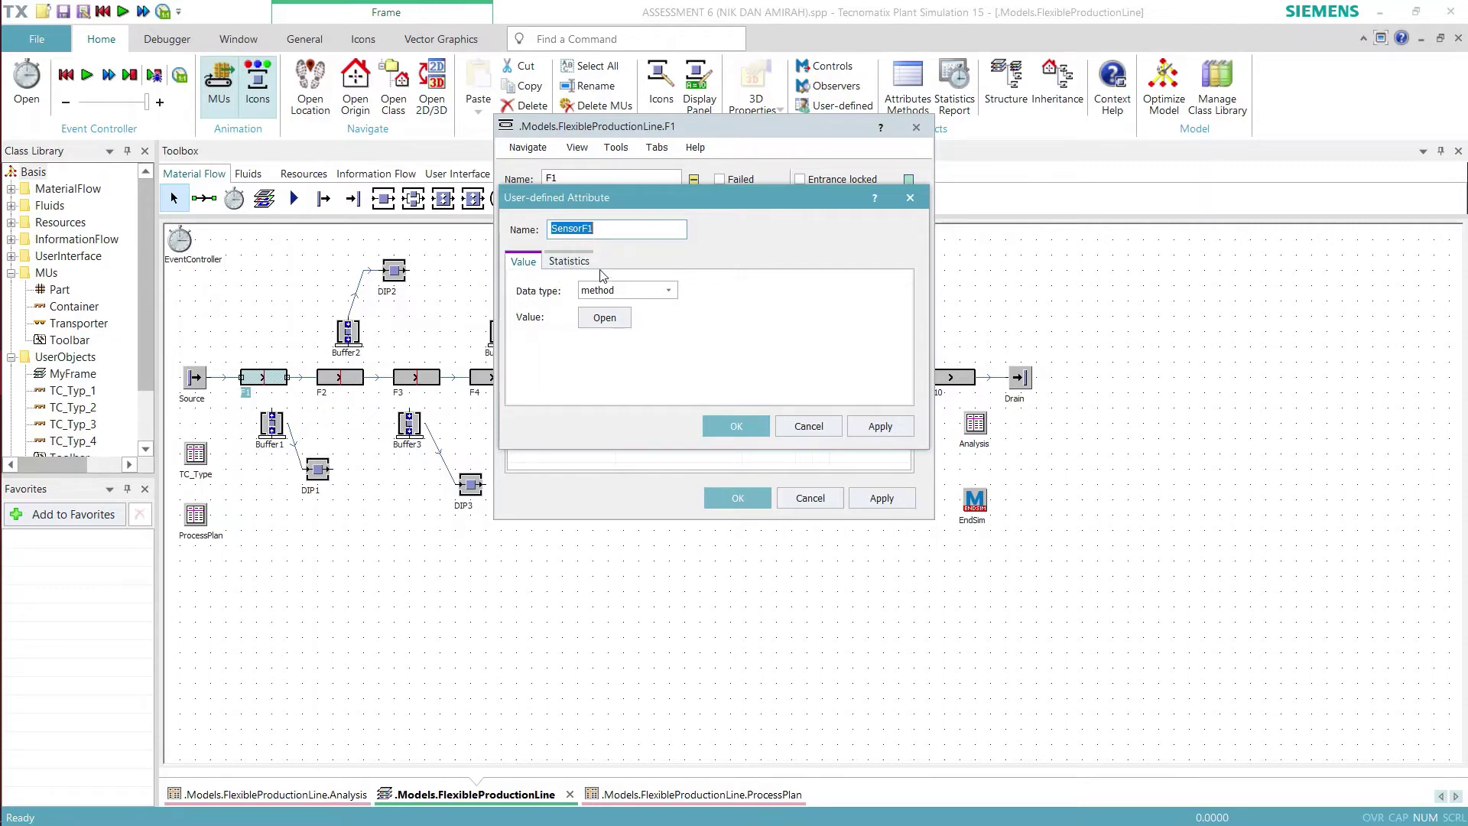
left_click(603, 316)
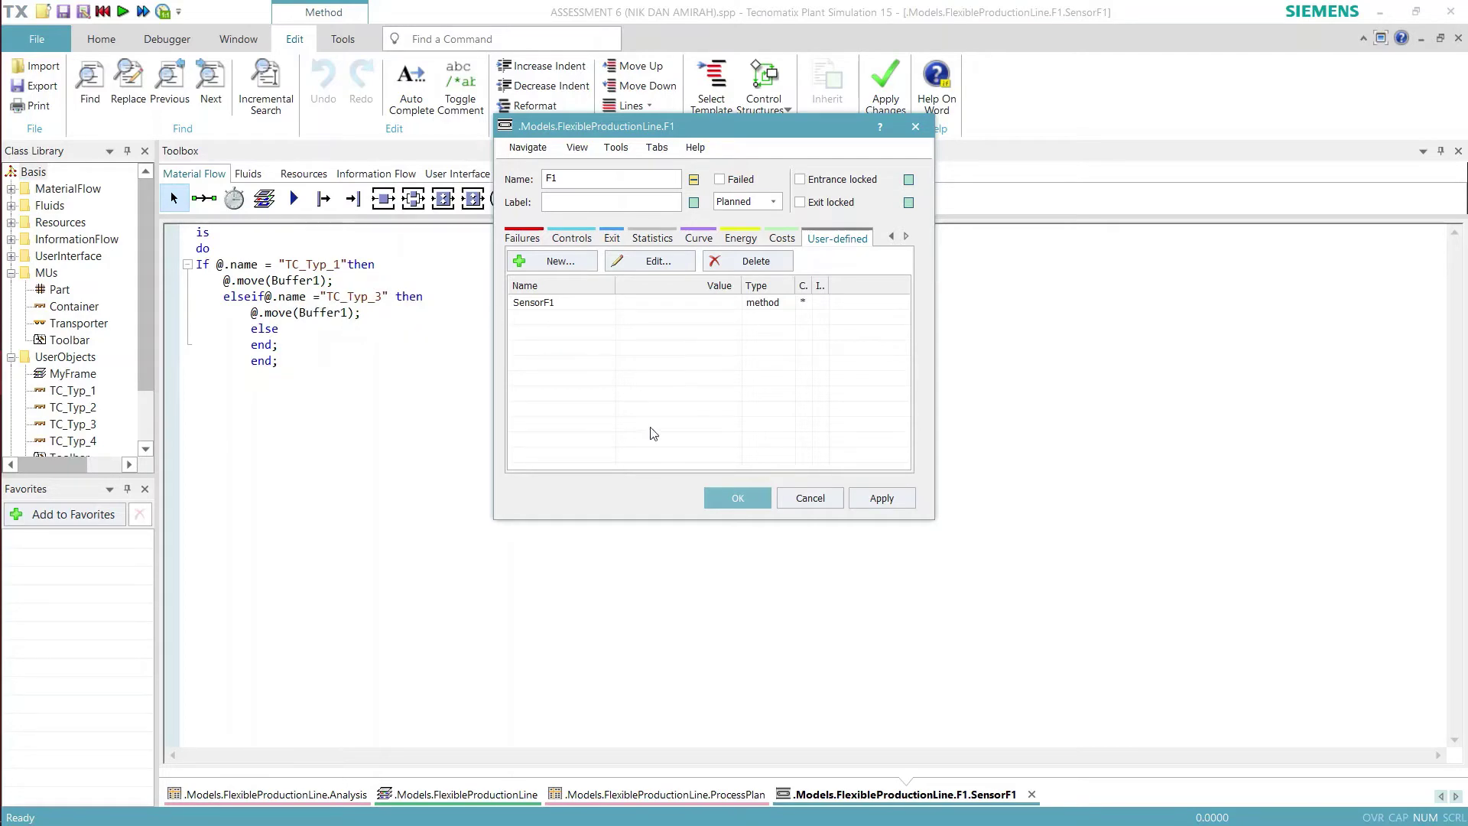
left_click(811, 497)
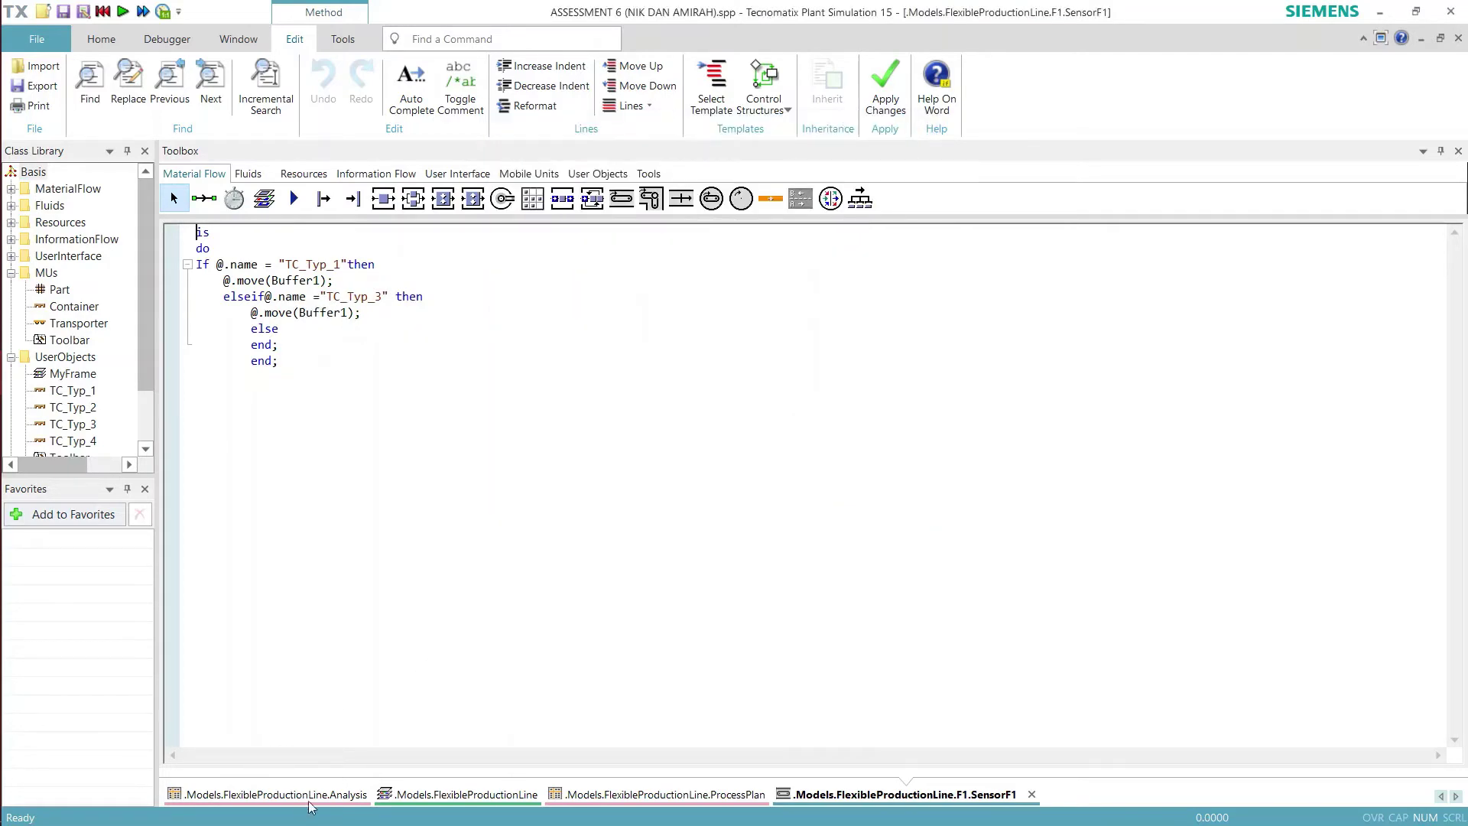
- Open the code of line F2's user-defined SensorF2 method for viewing and close the F2 settings without changes
left_click(446, 795)
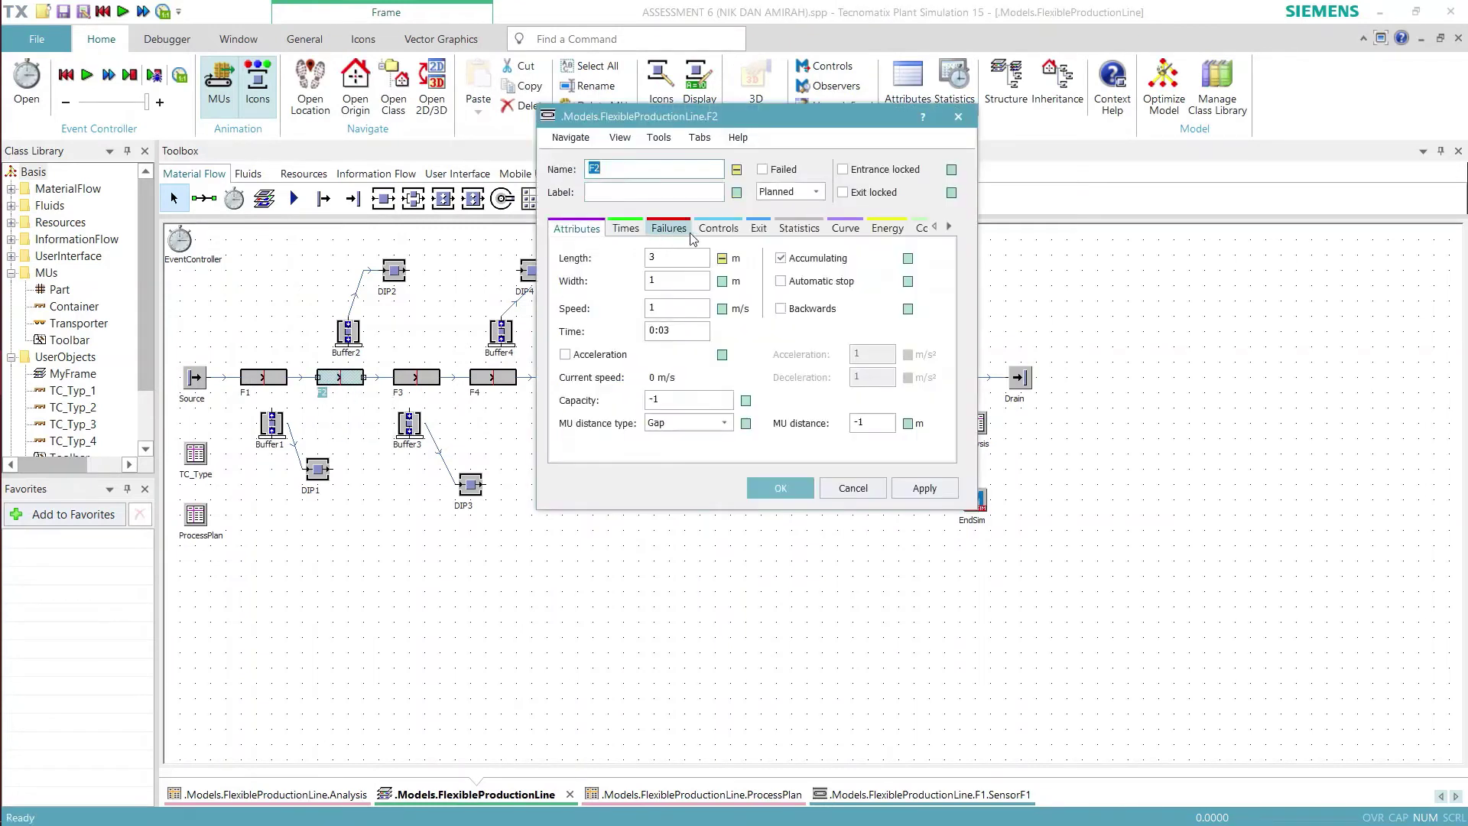
left_click(949, 227)
left_click(948, 227)
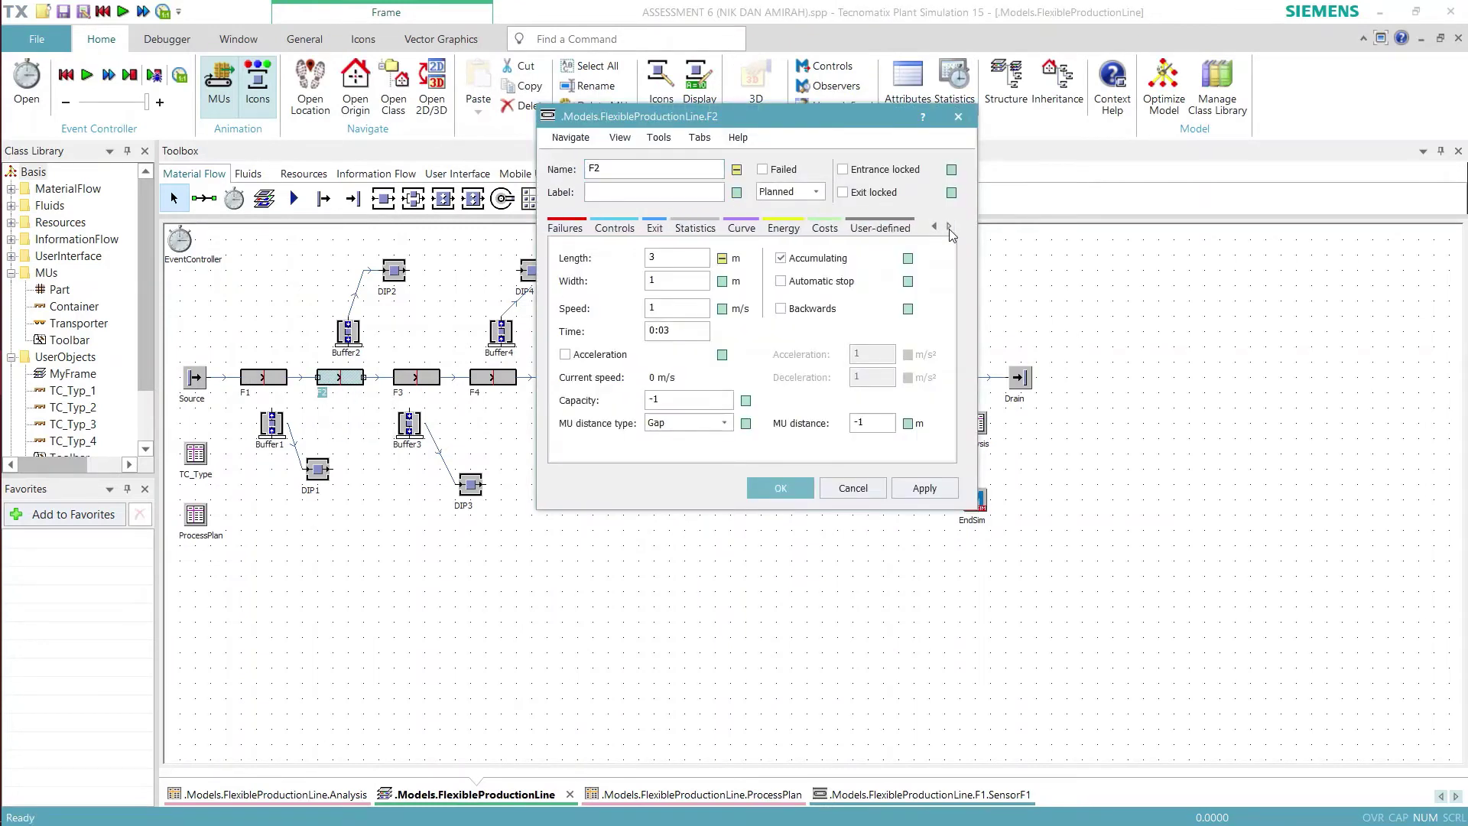
left_click(880, 228)
left_click(581, 292)
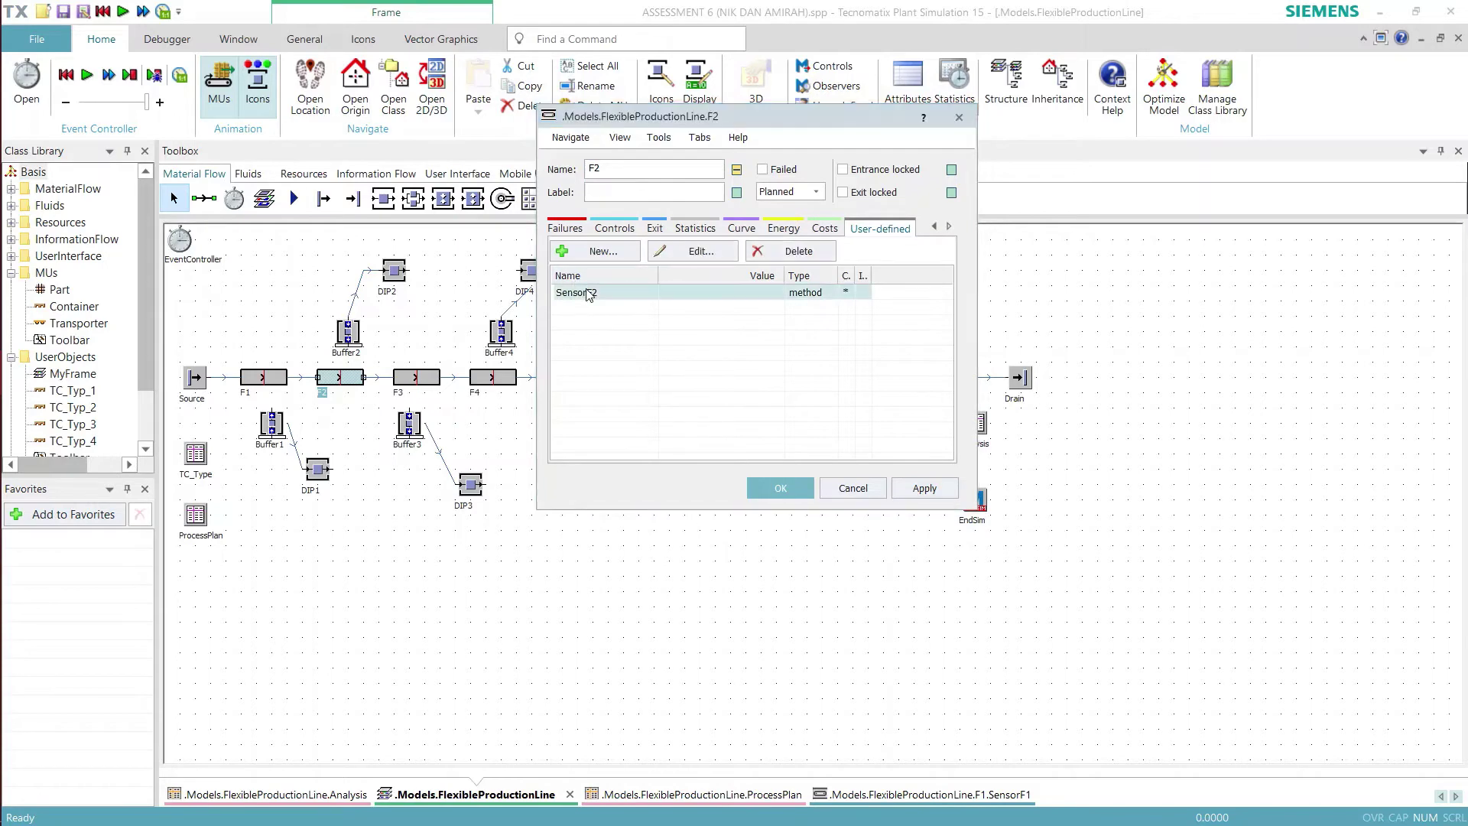
double_click(588, 294)
left_click(650, 304)
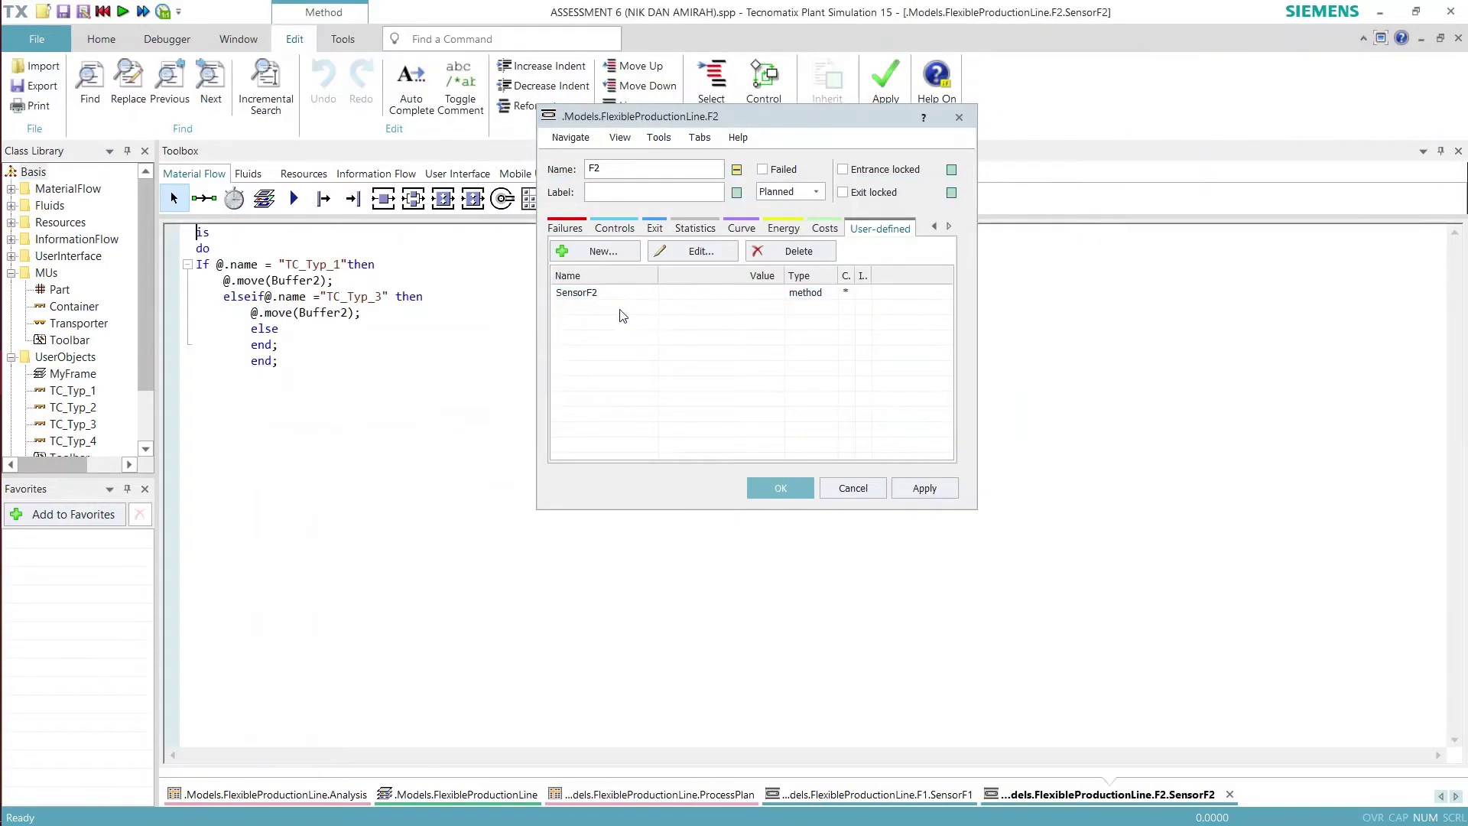
left_click(853, 490)
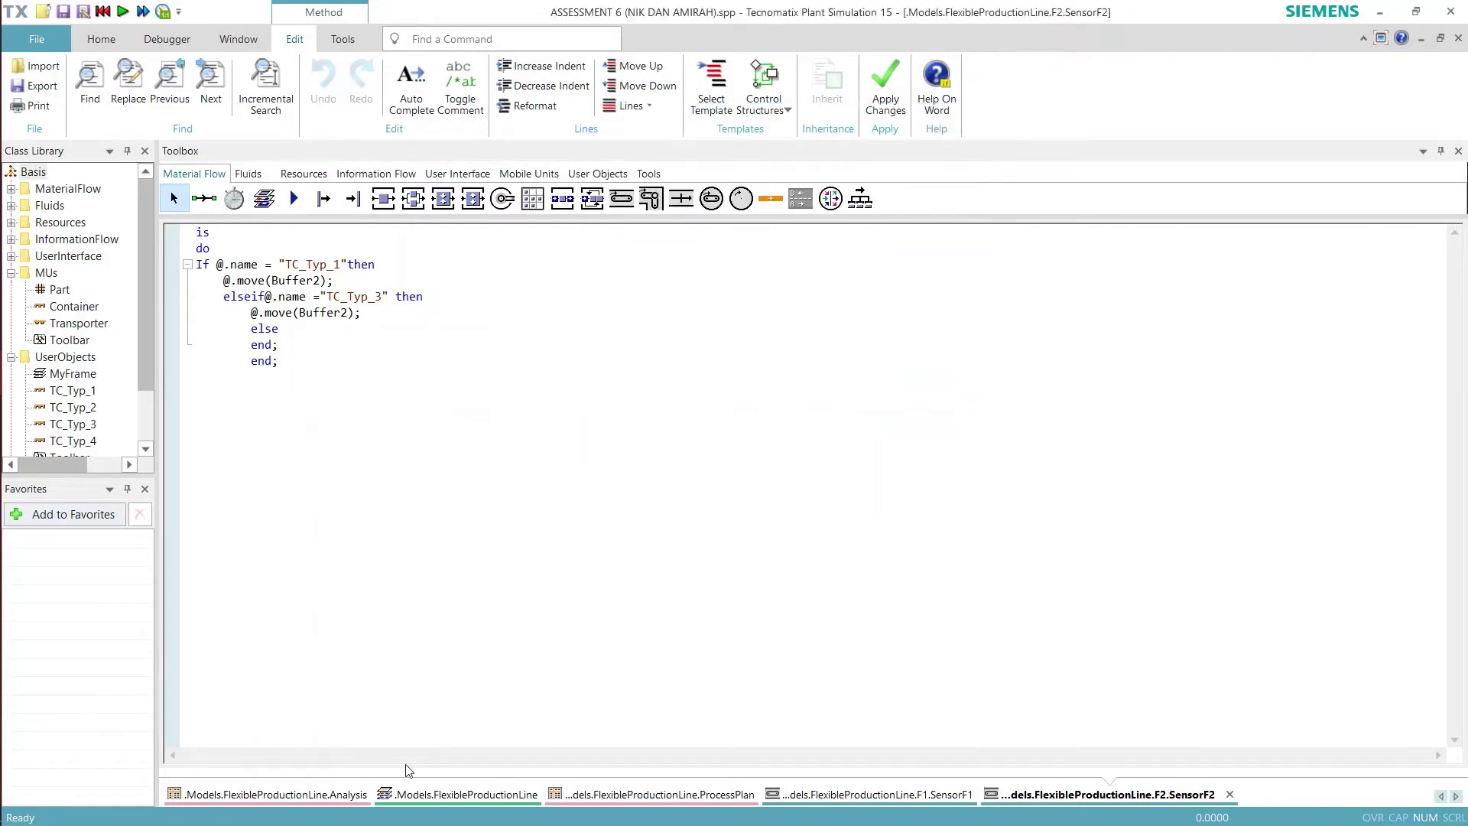
- Open the code of line F3's user-defined SensorF3 method for viewing and close the F3 settings without changes
left_click(419, 795)
double_click(409, 380)
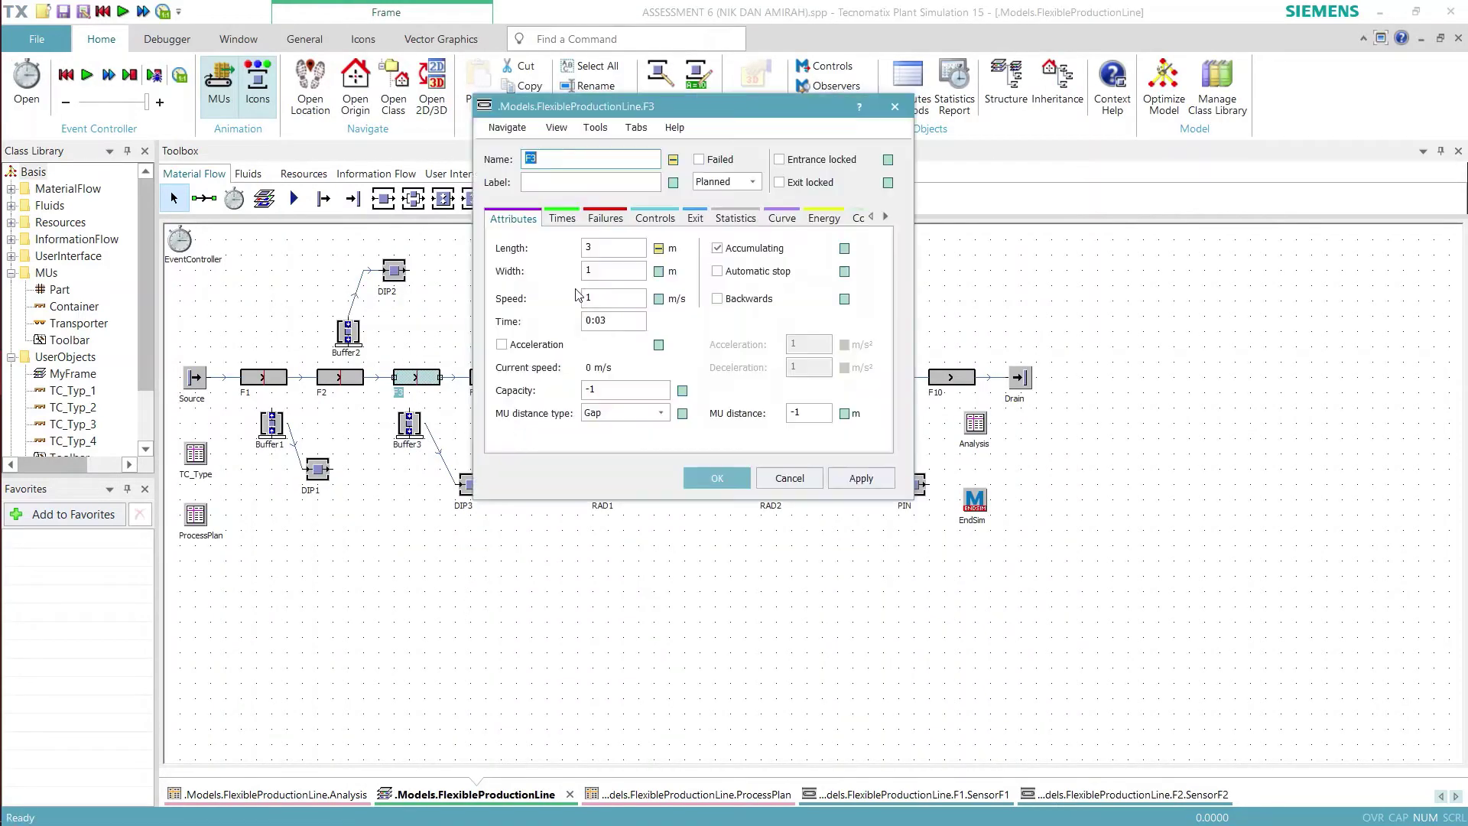
left_click(885, 217)
left_click(835, 218)
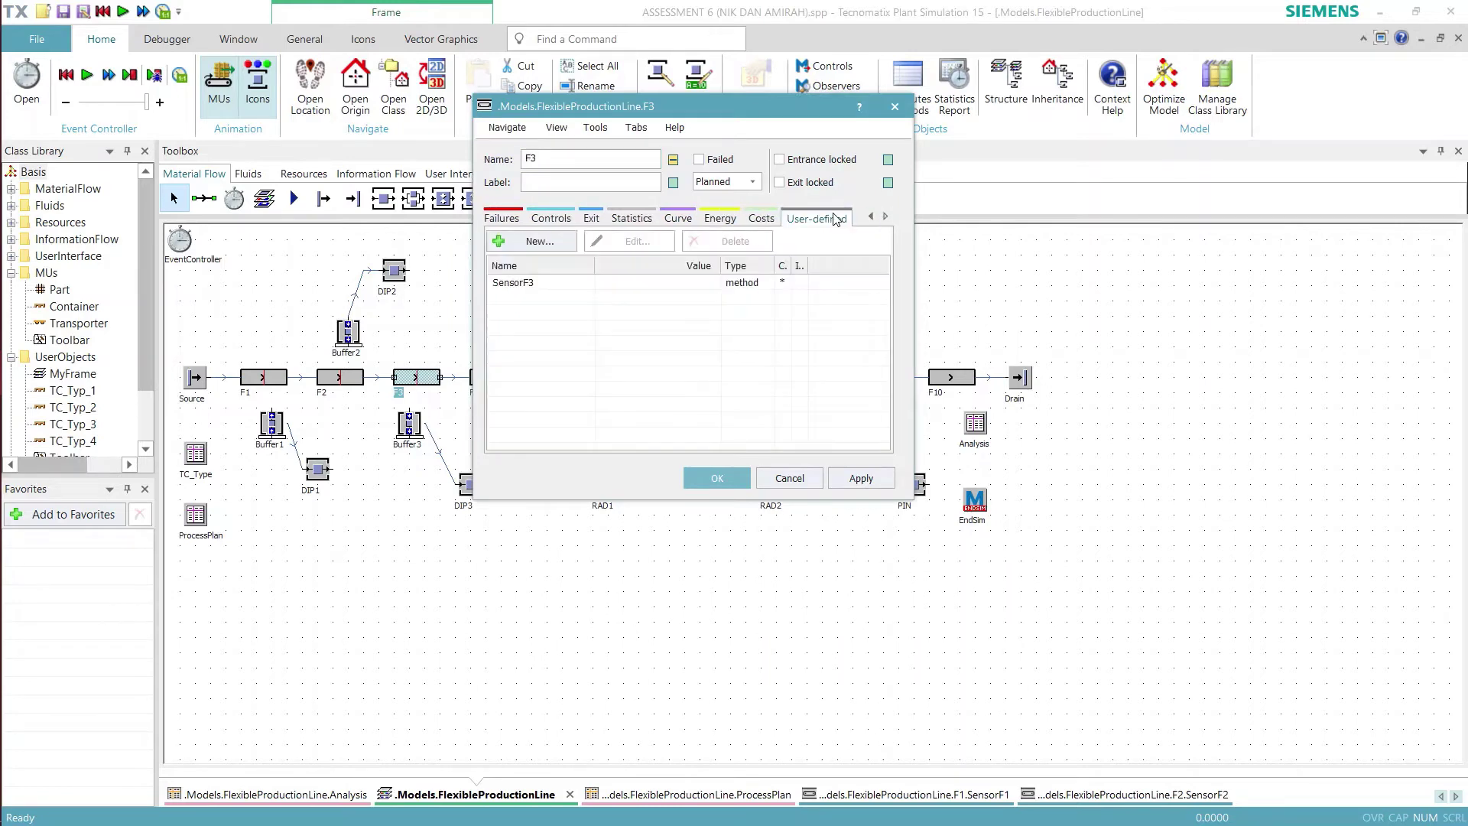
left_click(582, 289)
double_click(583, 294)
left_click(583, 294)
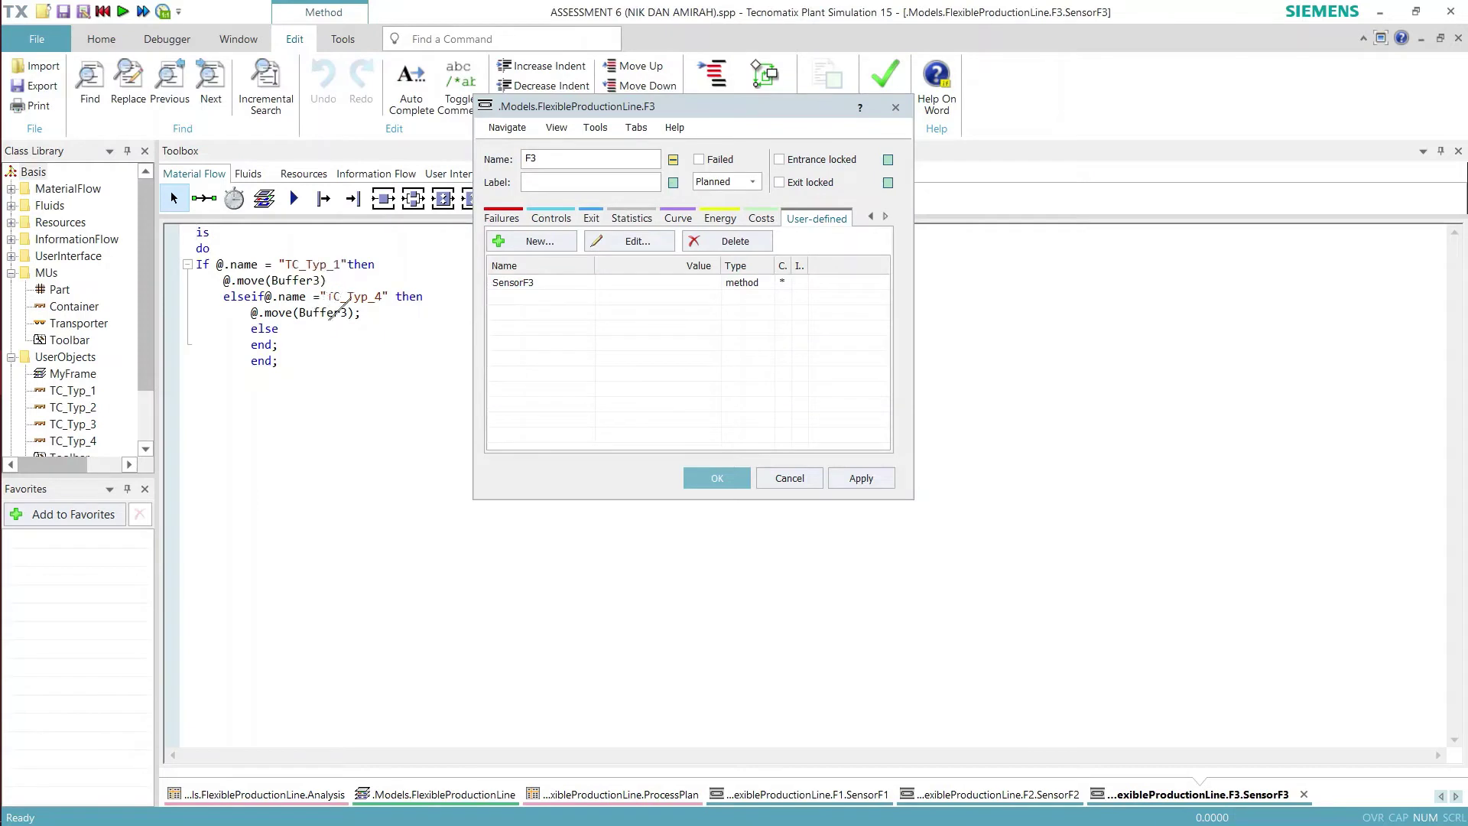
left_click(801, 480)
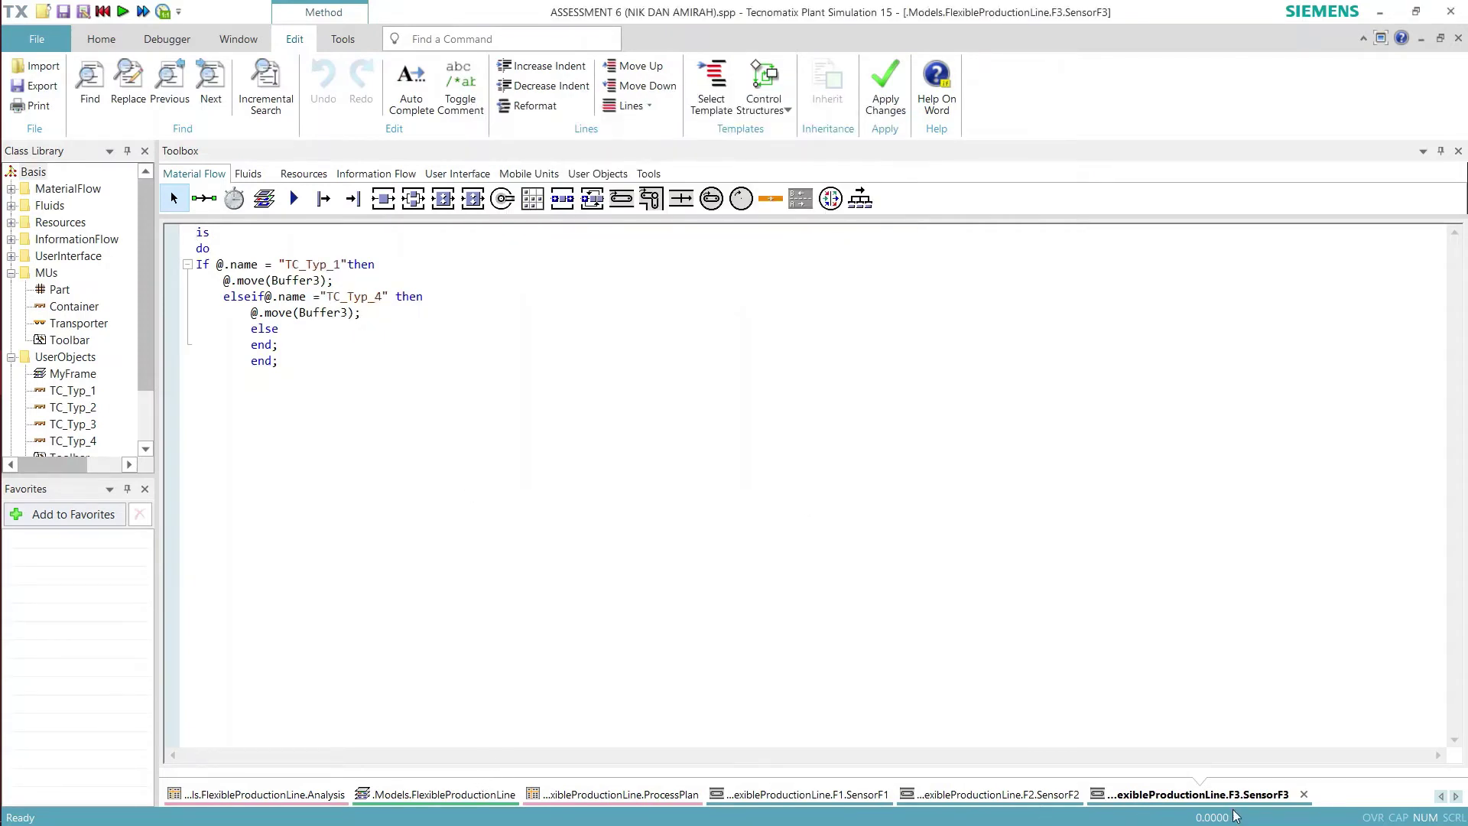
- Close the SensorF3, SensorF2 and SensorF1 method windows, return to the FlexibleProductionLine frame and clear the selection
left_click(1303, 795)
left_click(1204, 795)
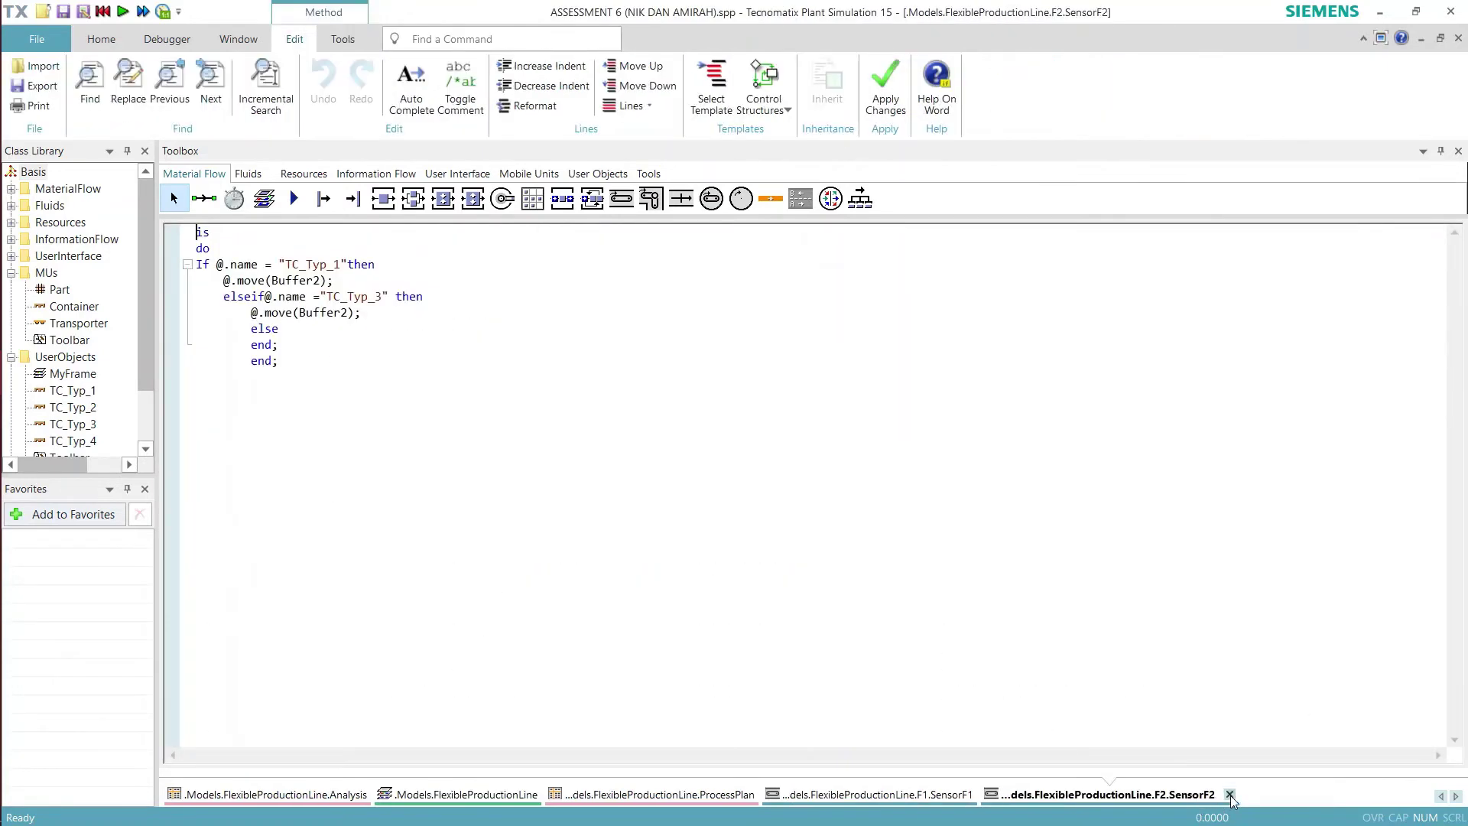
left_click(1229, 795)
left_click(952, 793)
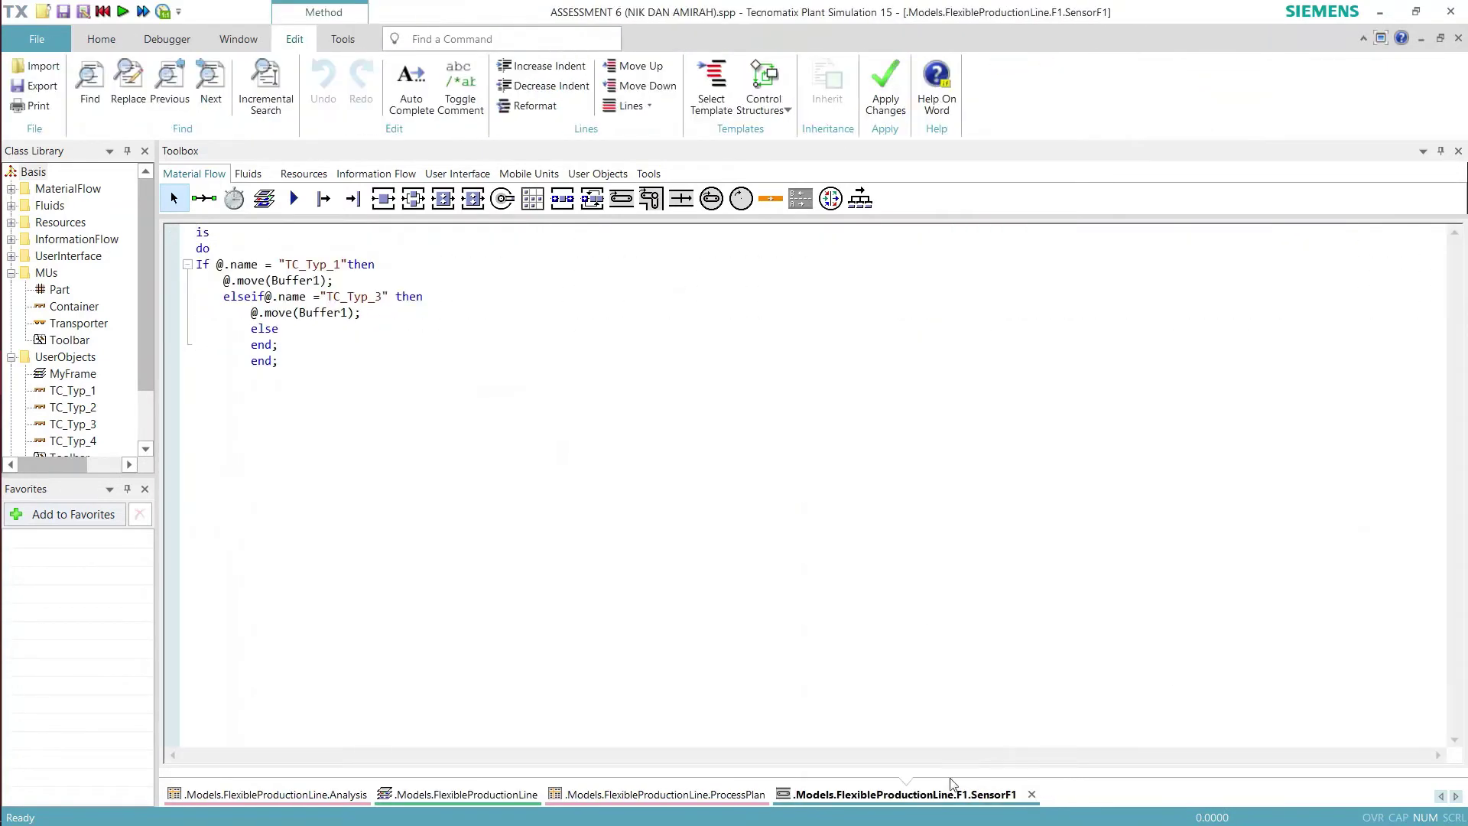
left_click(1031, 794)
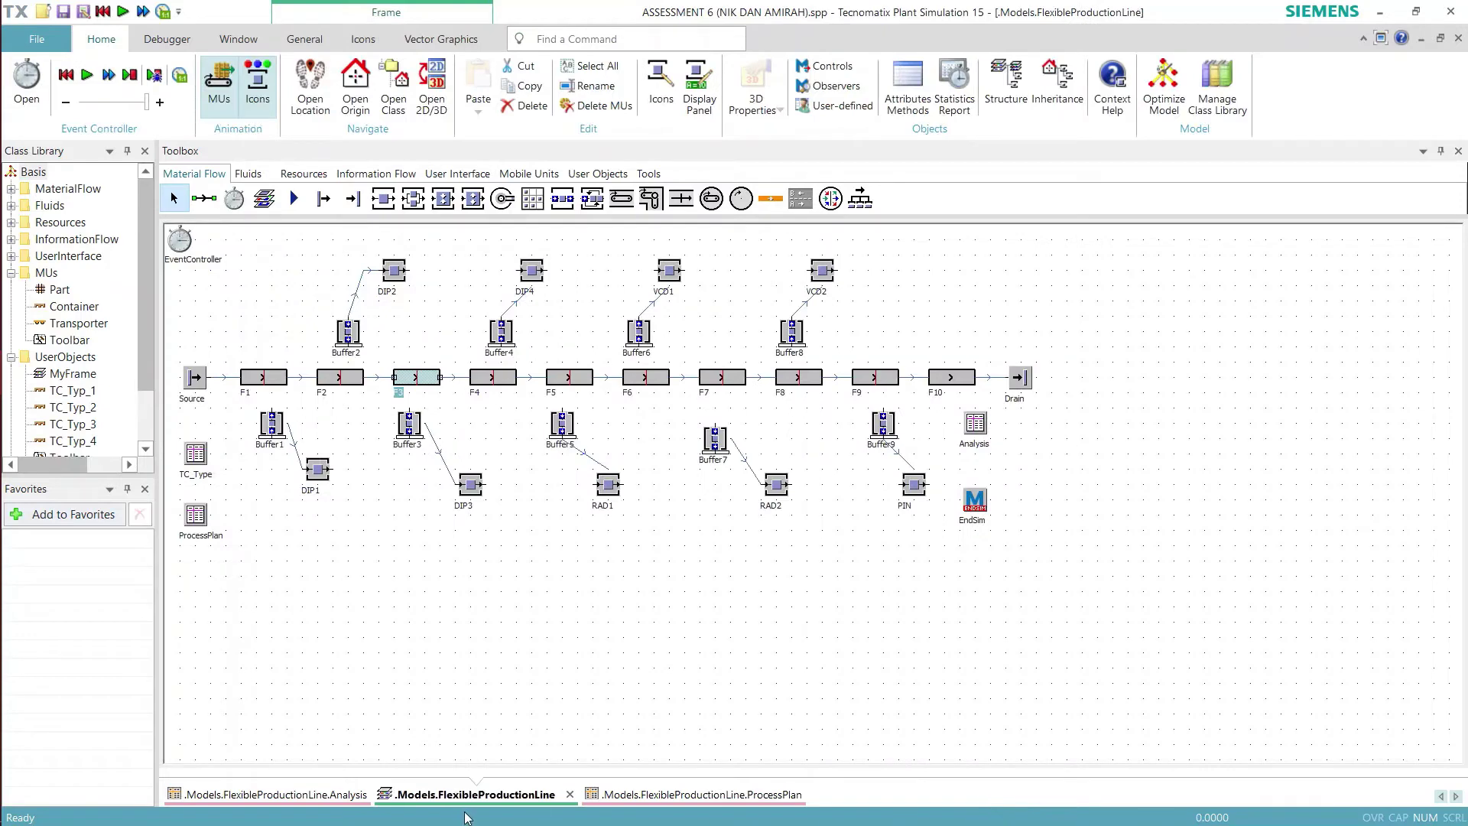
left_click(452, 585)
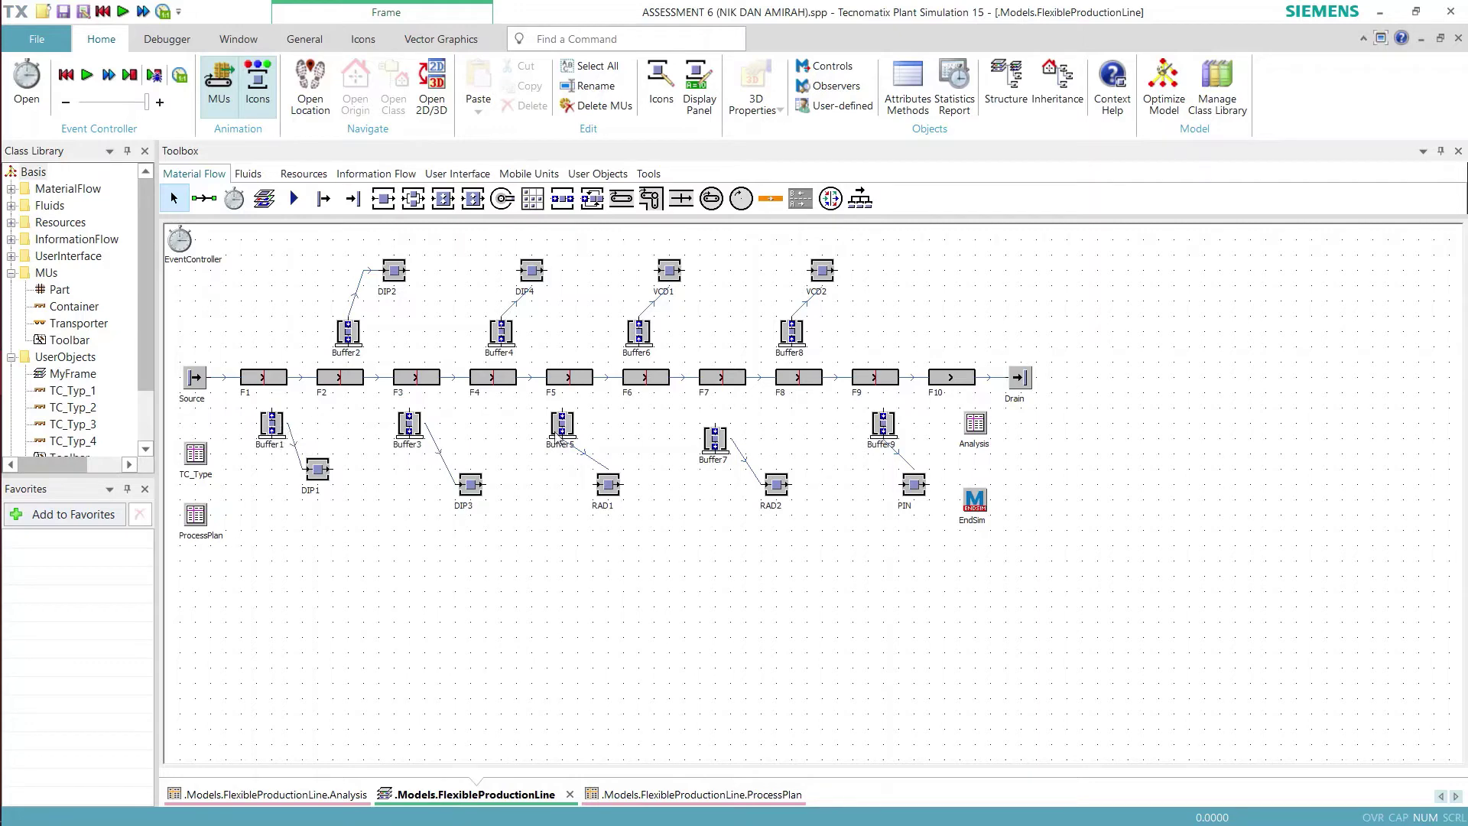
- Examine Buffer1's settings from capacity and dwell time through to failures, controls, energy and costs, and close them without changes
left_click(273, 422)
double_click(273, 423)
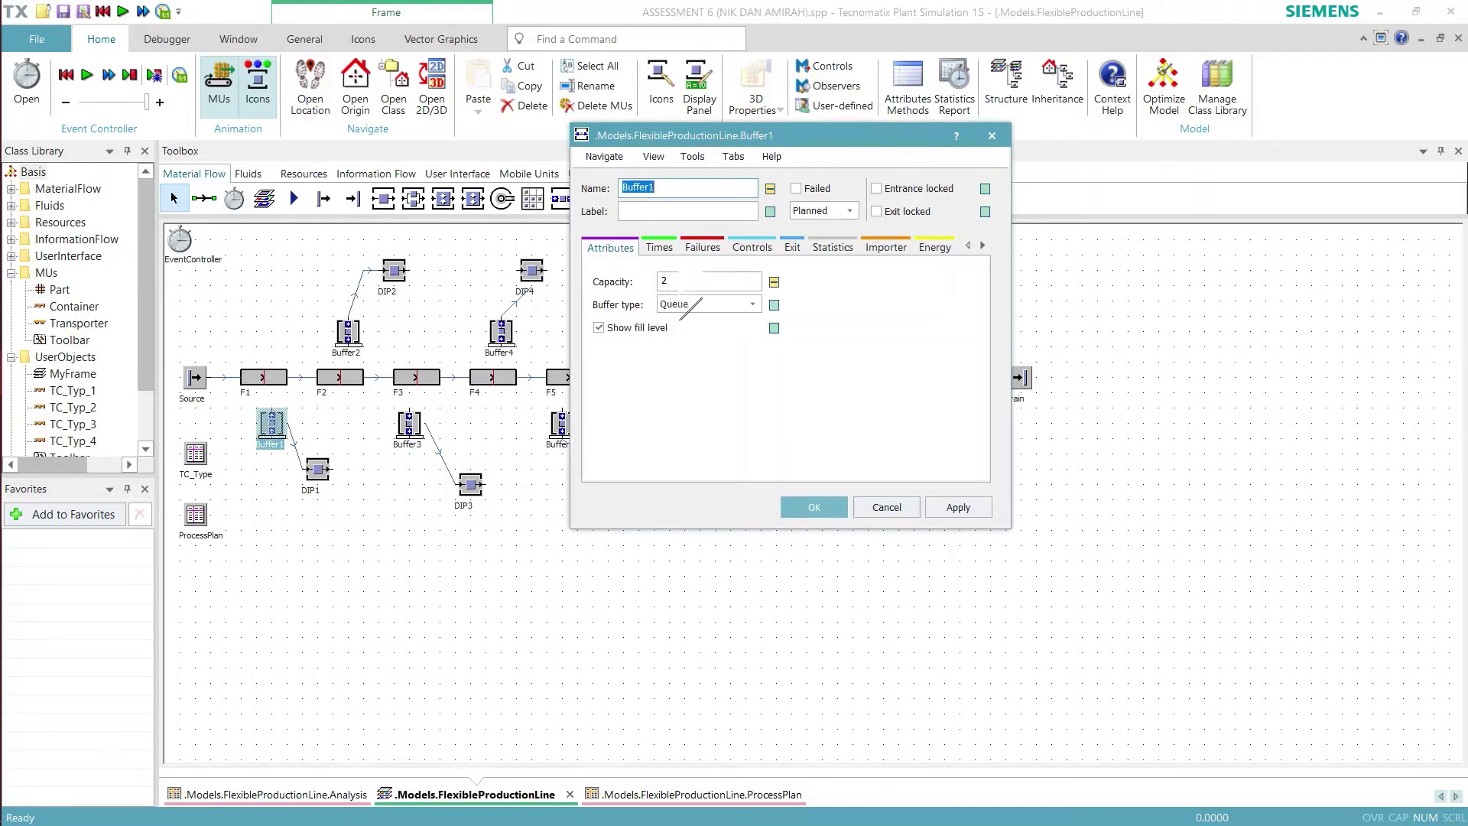
left_click(665, 251)
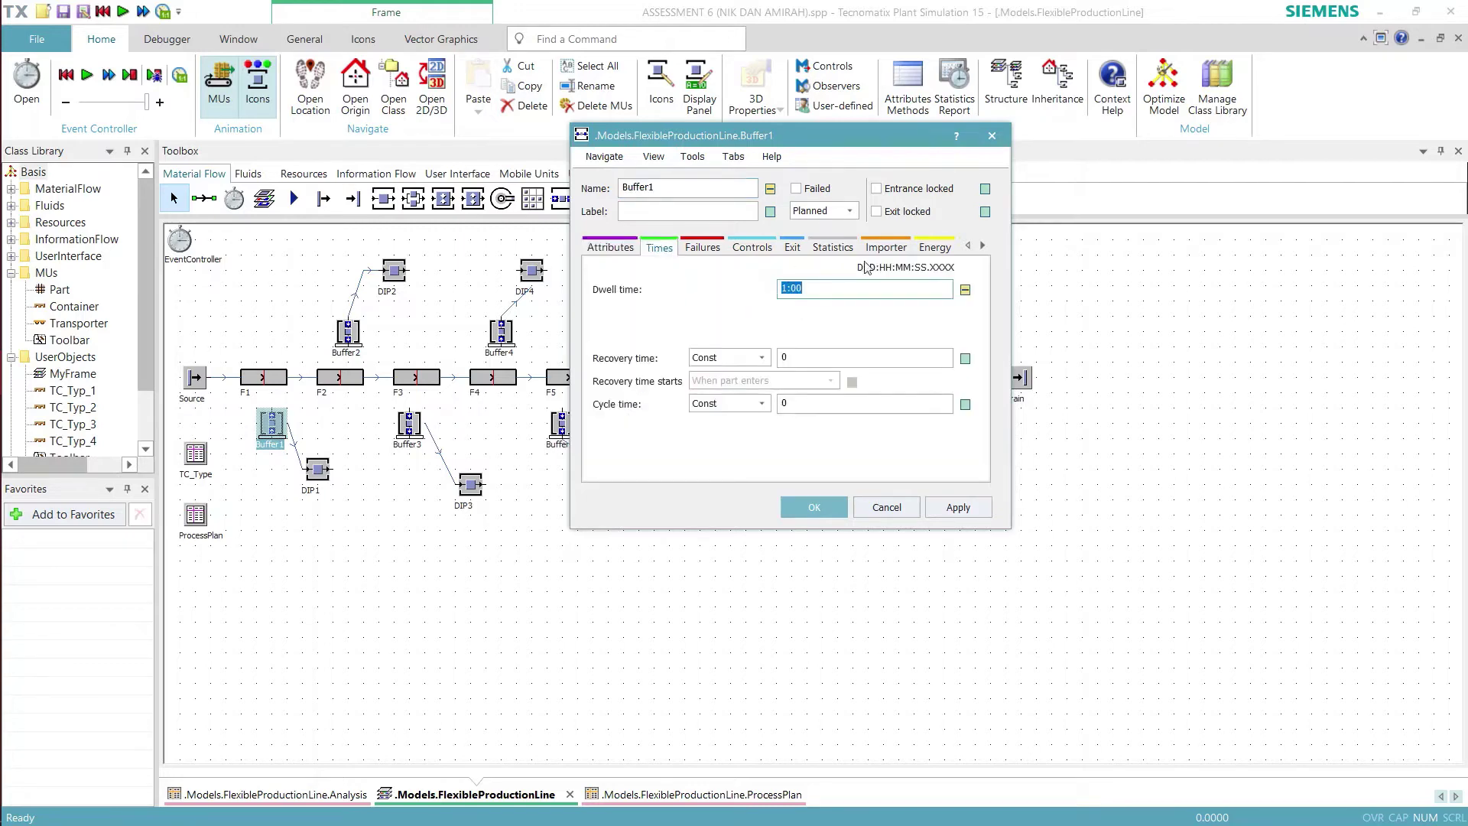
left_click(703, 247)
left_click(753, 247)
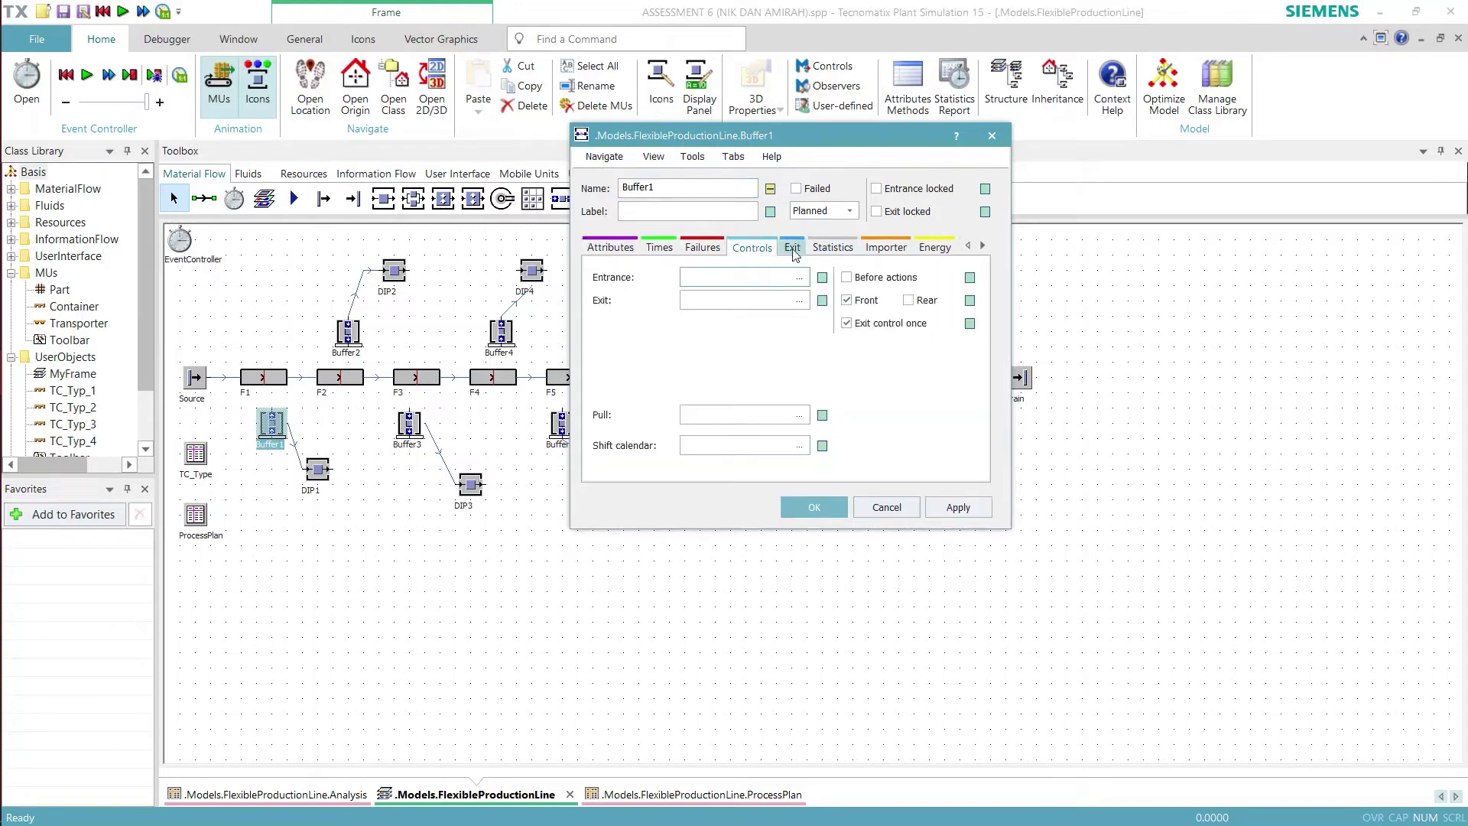
left_click(792, 247)
left_click(830, 249)
left_click(934, 247)
left_click(982, 245)
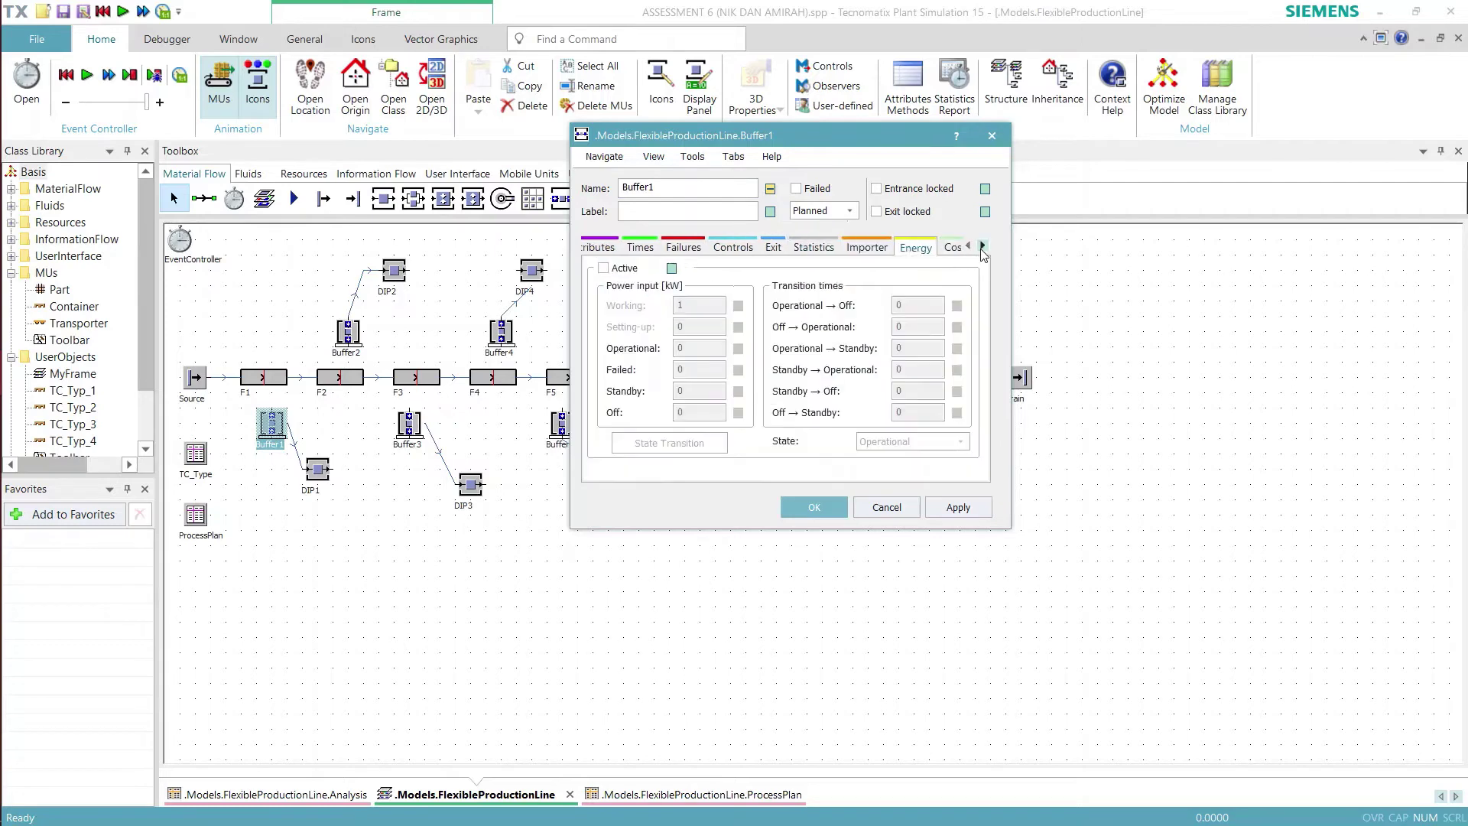
left_click(982, 245)
left_click(982, 245)
left_click(982, 245)
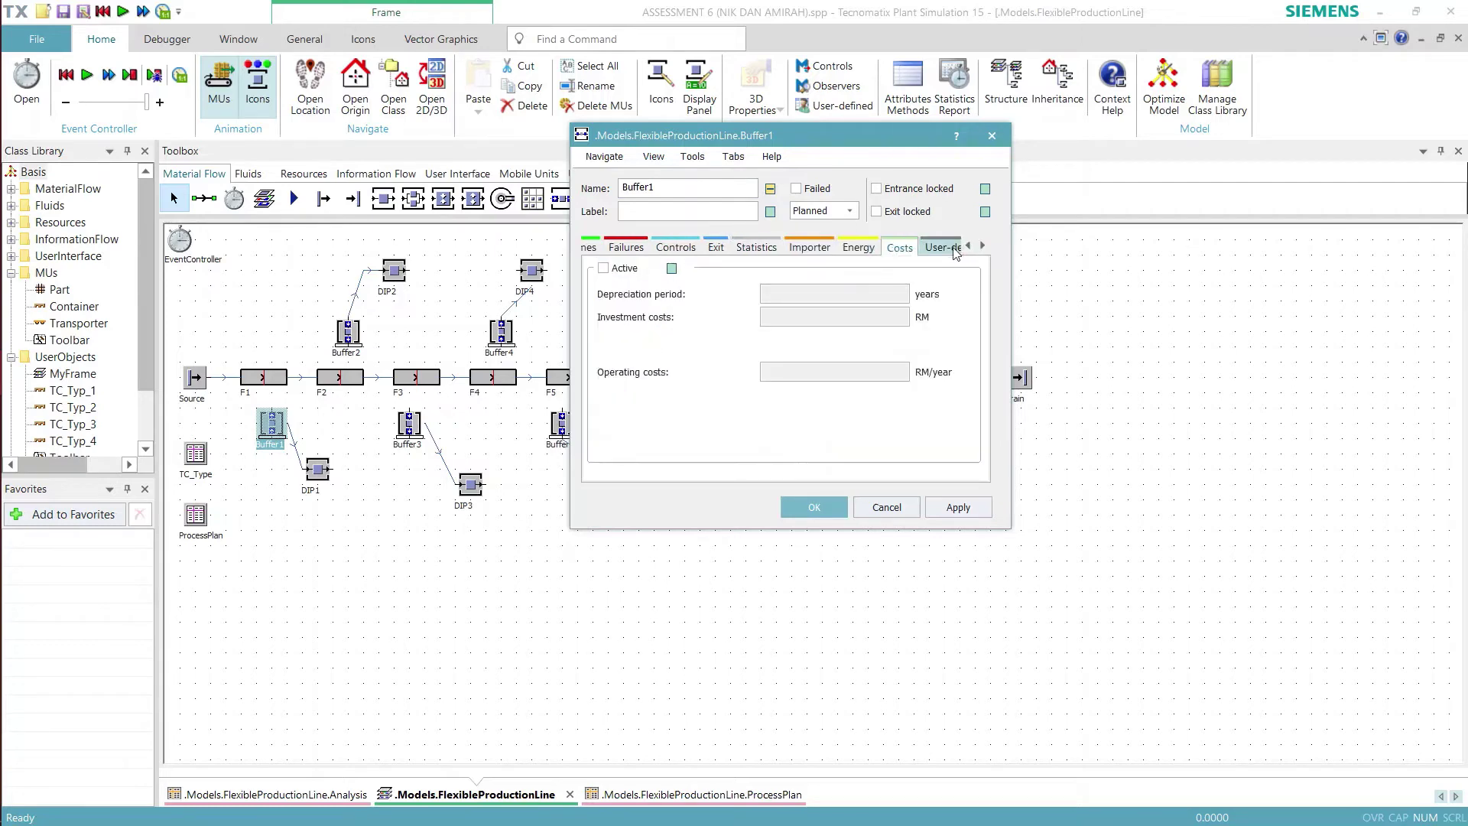
left_click(996, 139)
left_click(432, 501)
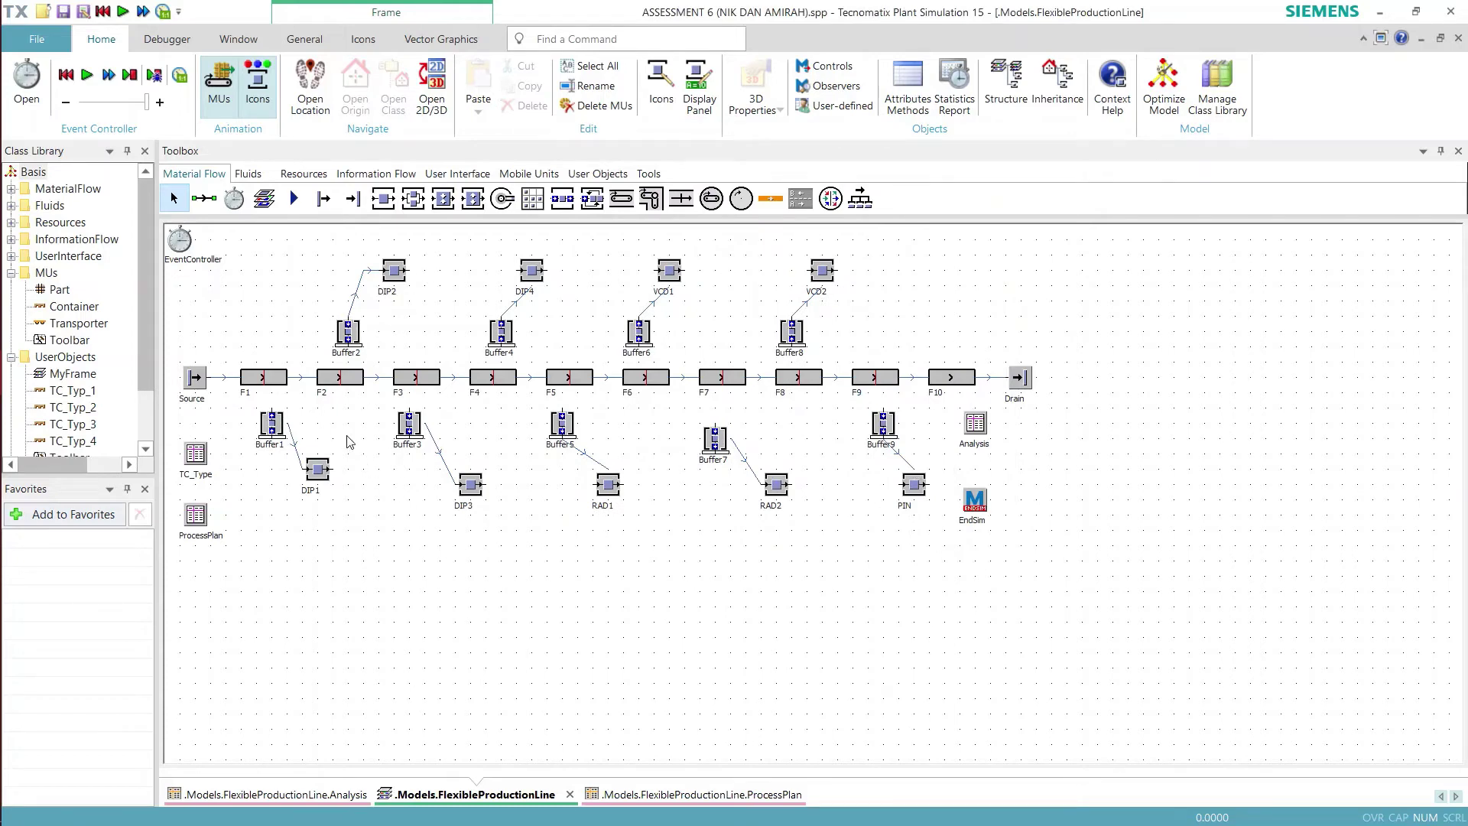
- Examine station DIP1's processing time, set-up, failures and exit control settings, and close them without changes
double_click(318, 471)
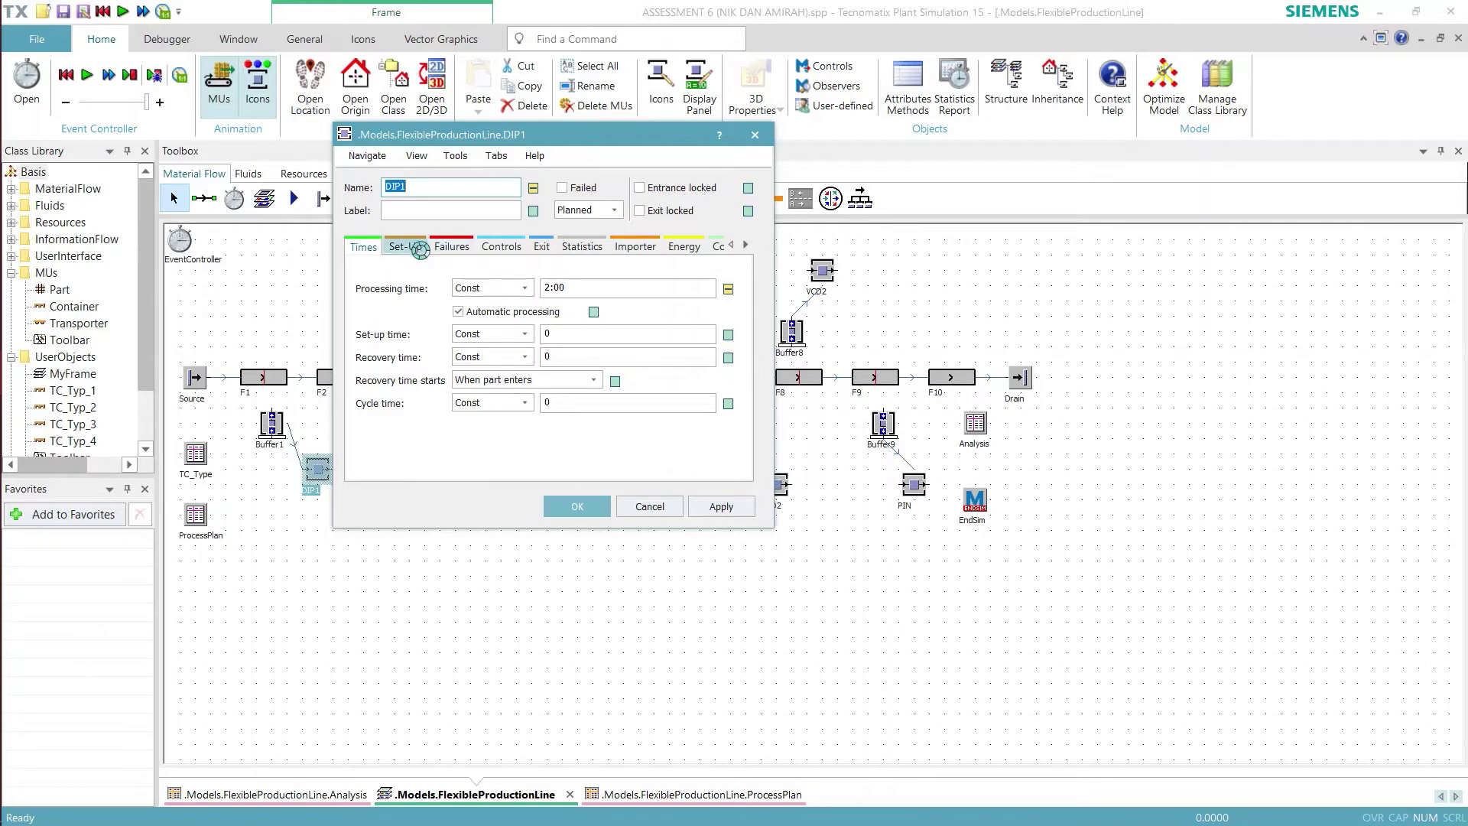
left_click(407, 246)
left_click(449, 247)
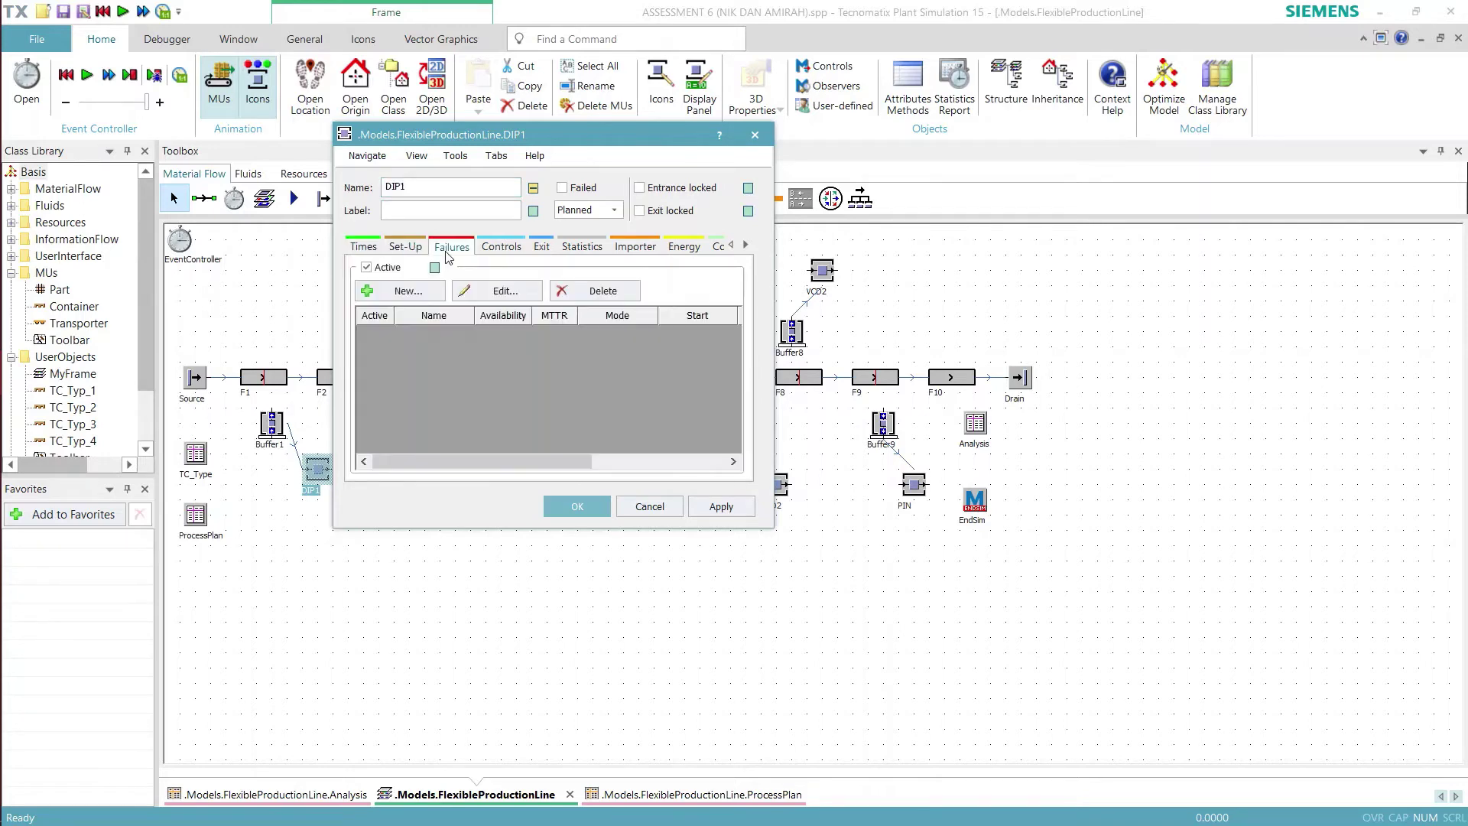
left_click(502, 248)
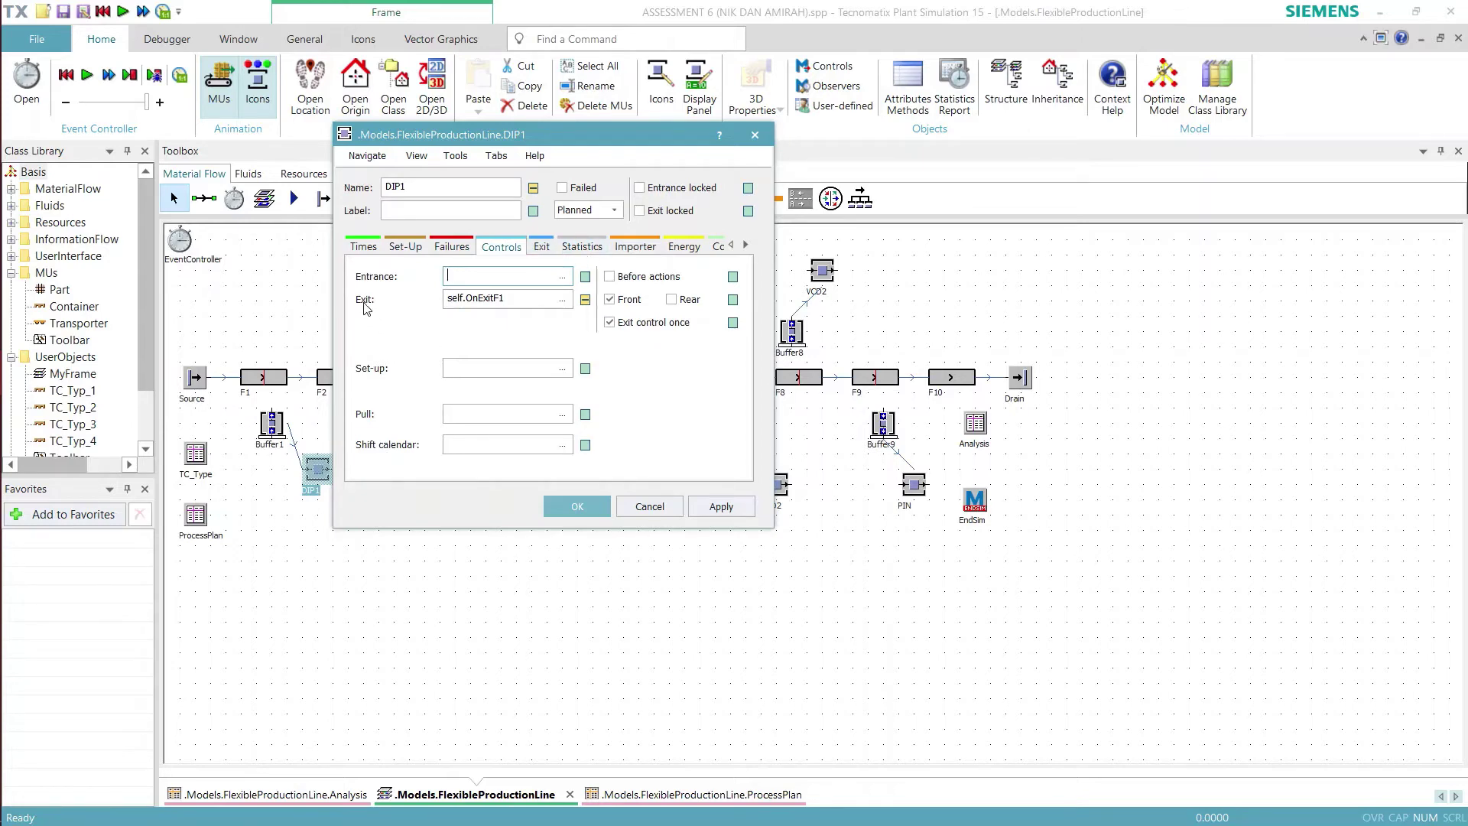
left_click(560, 300)
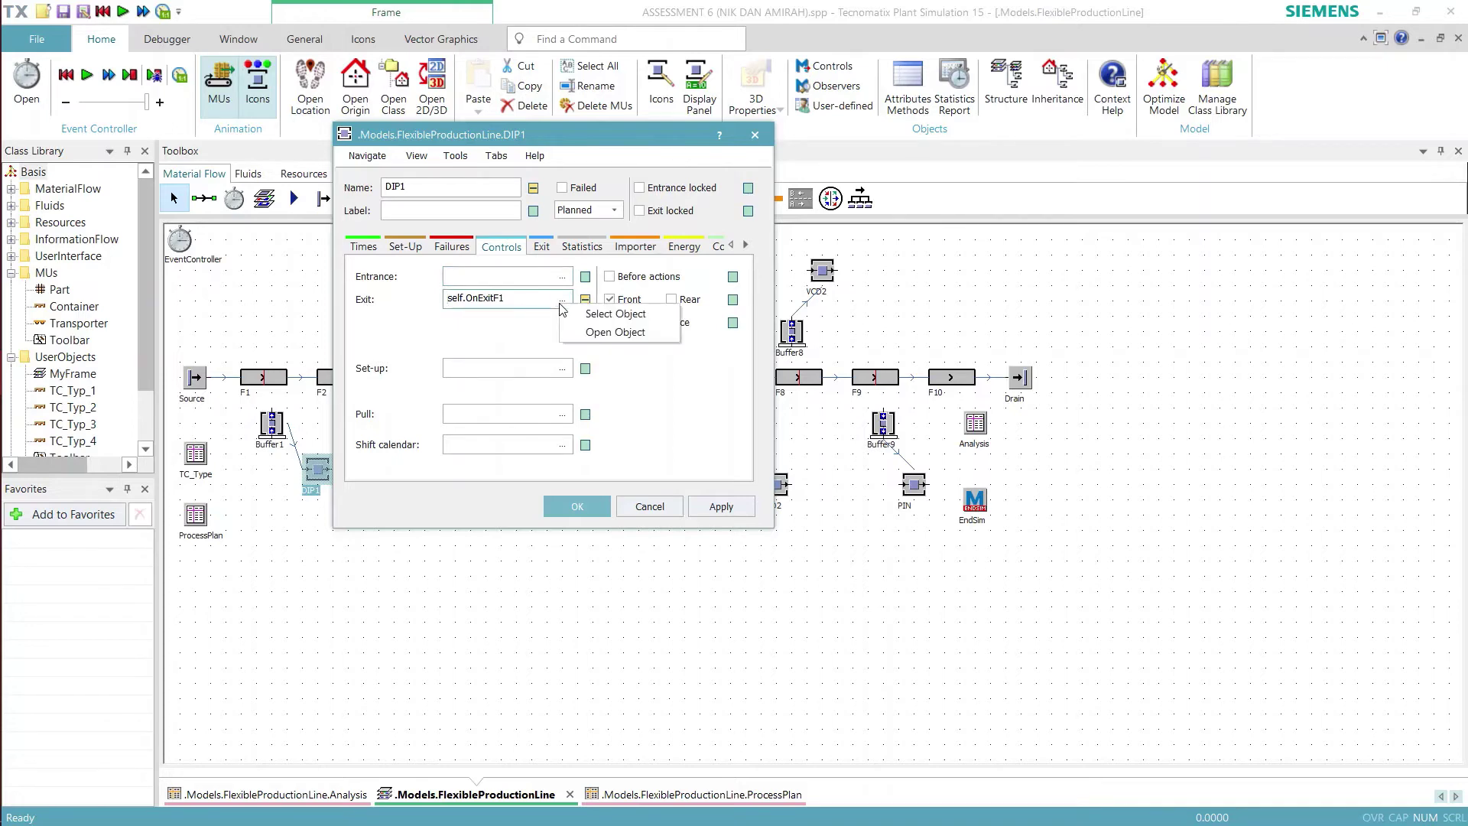
left_click(531, 325)
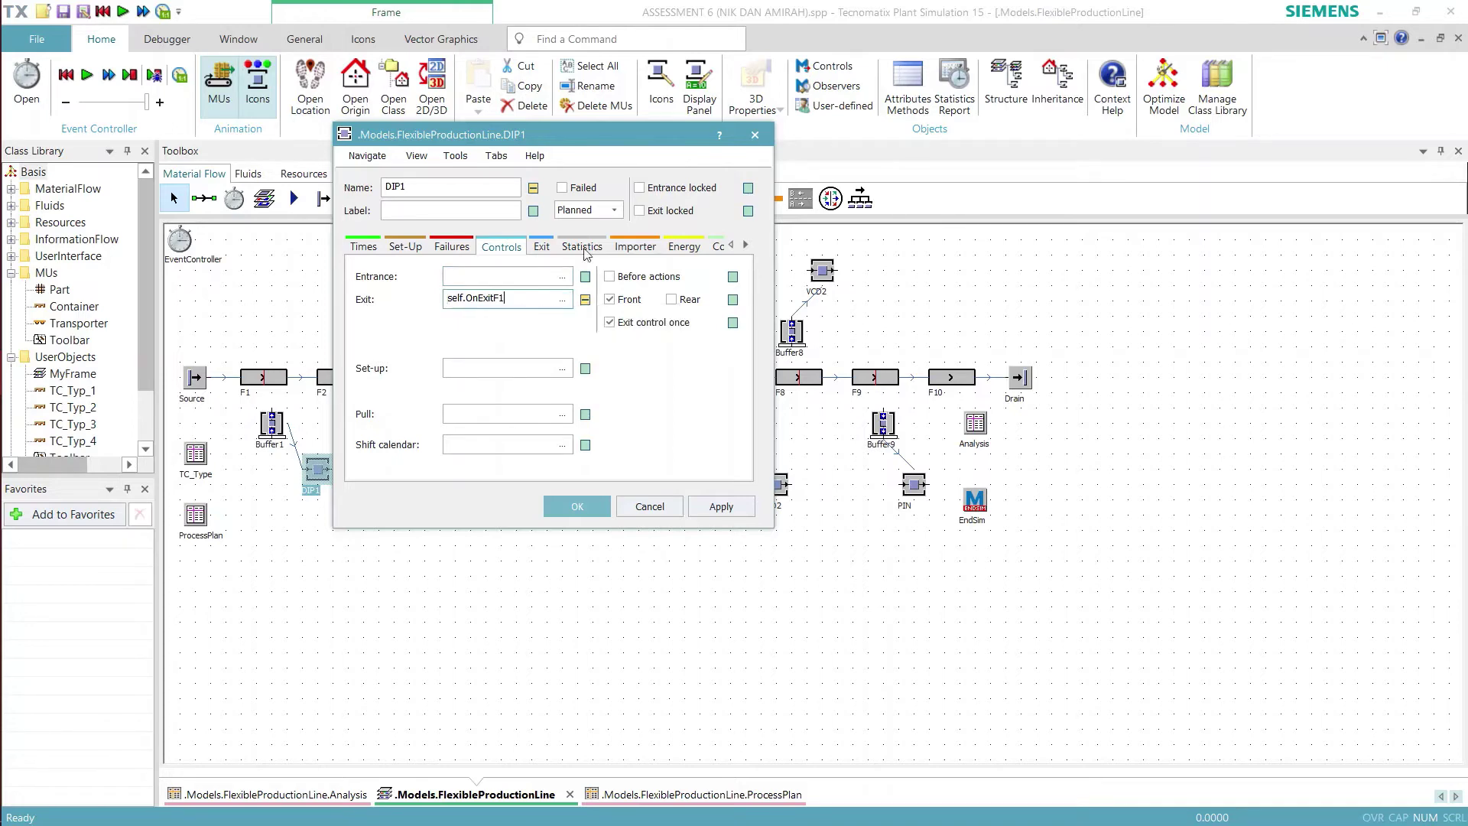
left_click(763, 135)
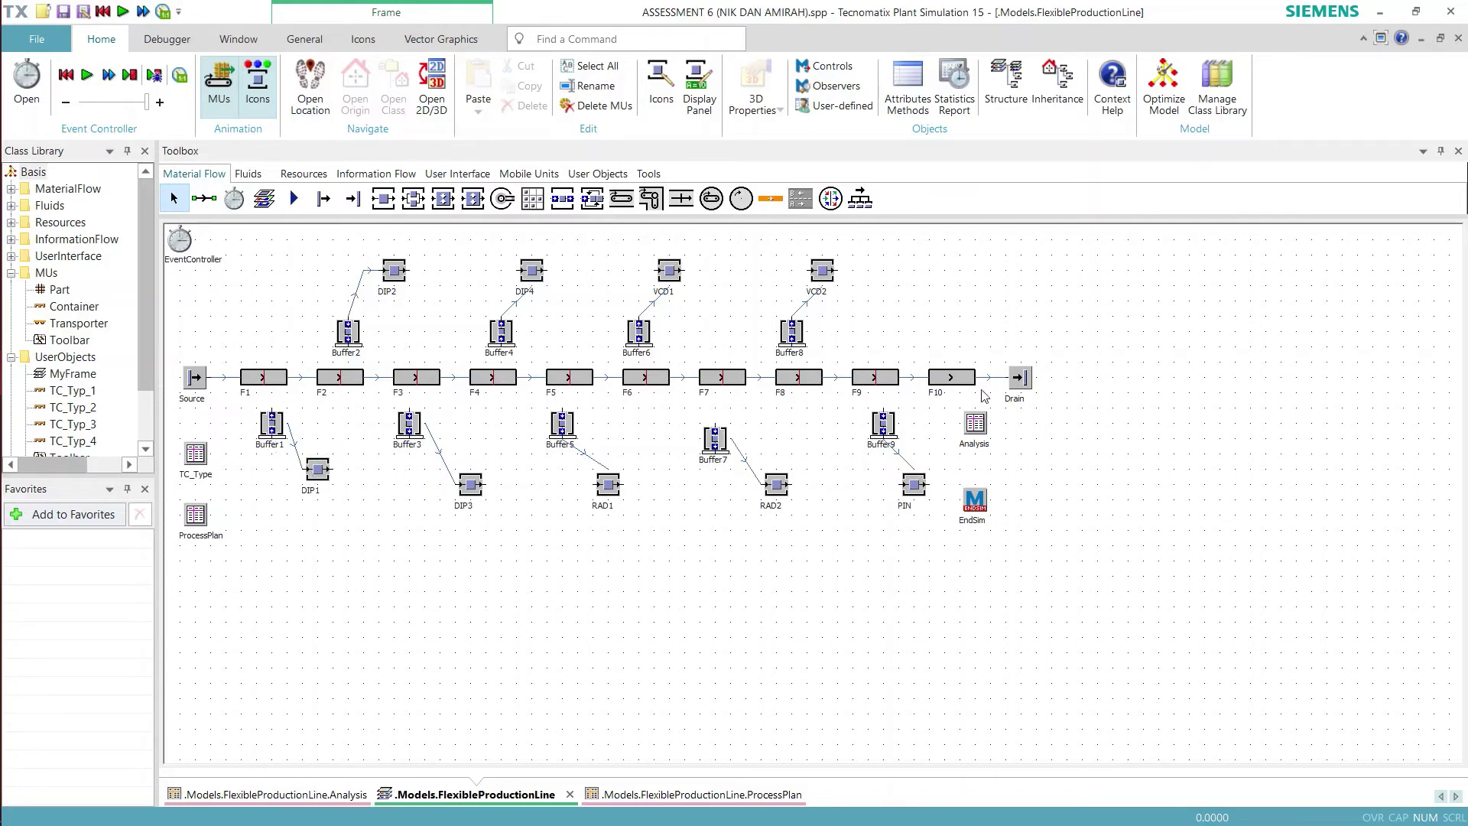
- Point out Buffer1 and Buffer2 in the frame and clear the selection
left_click(274, 422)
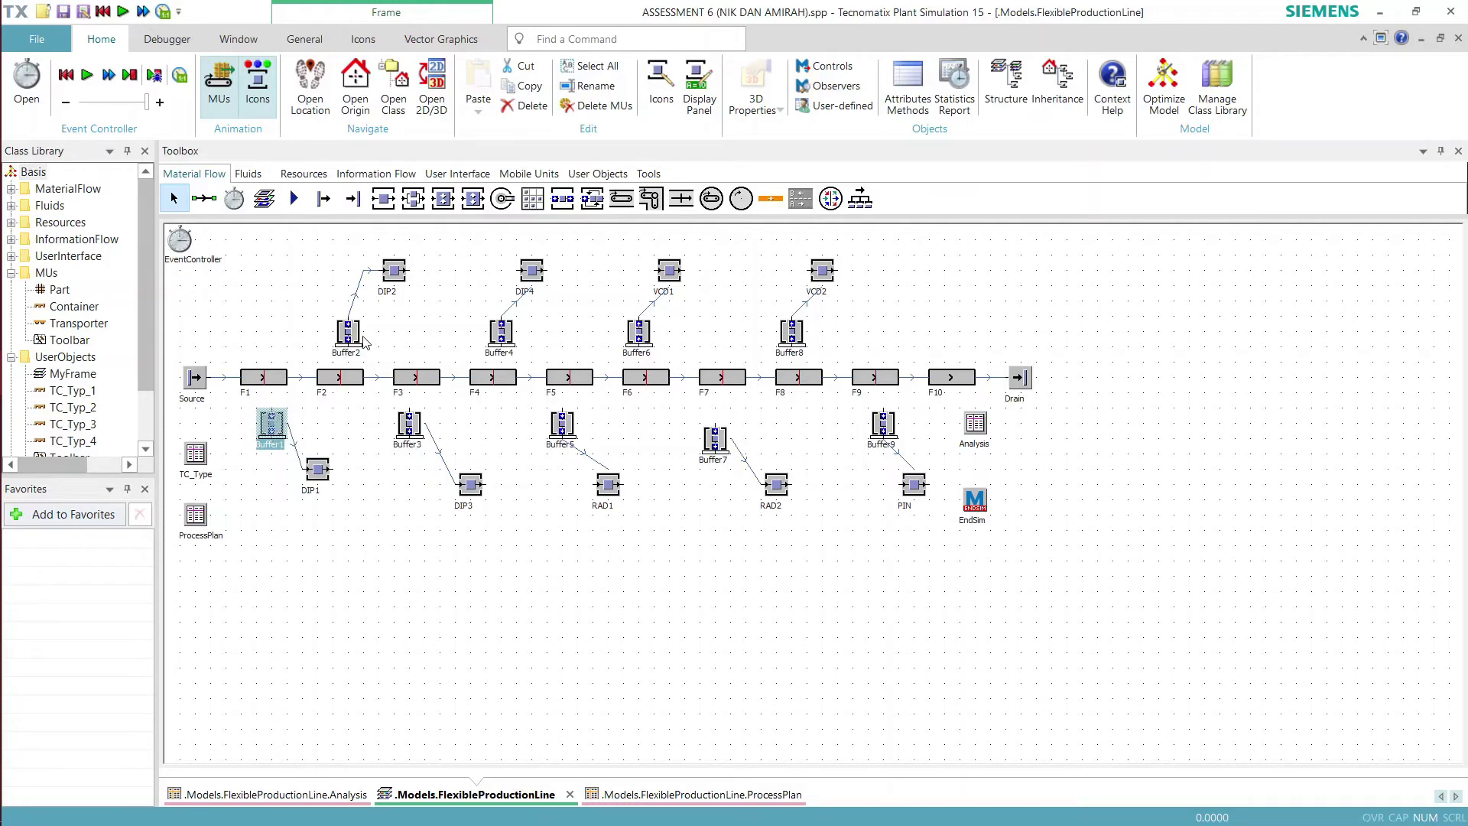
left_click(364, 341)
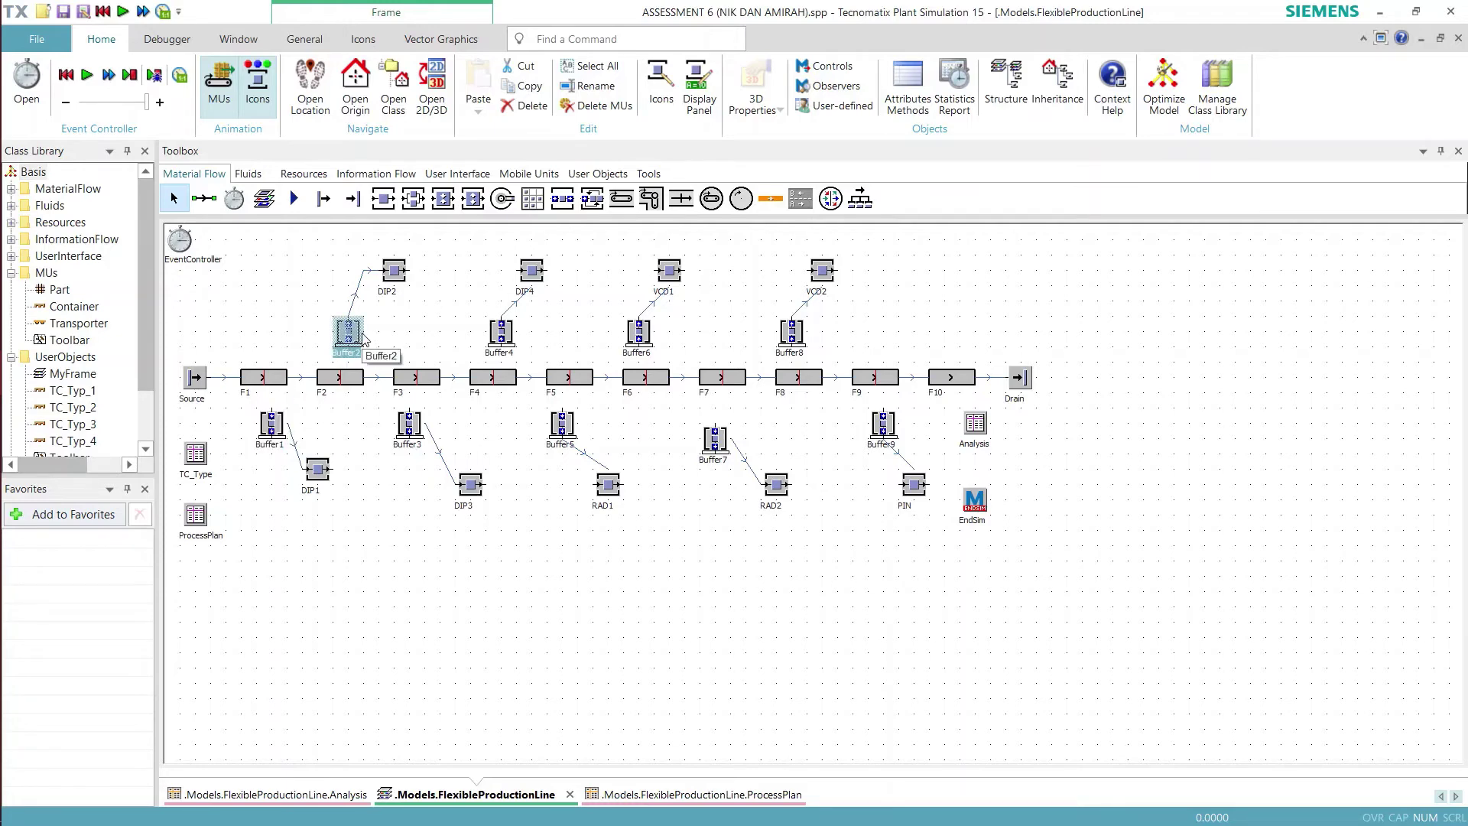
left_click(364, 504)
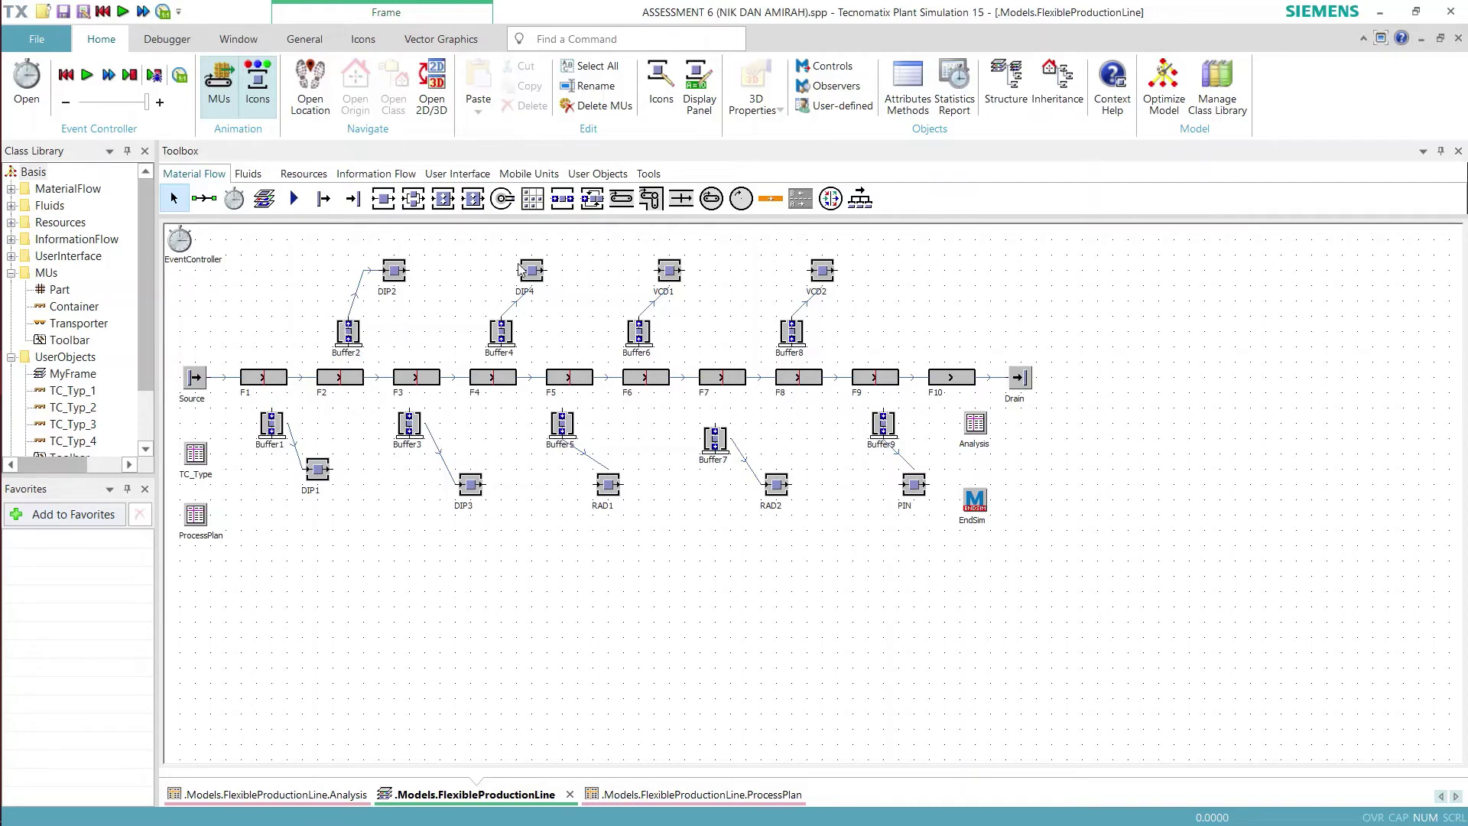
- Examine station DIP3's processing time and exit control, compare them with the frame, and close the settings without changes
double_click(471, 485)
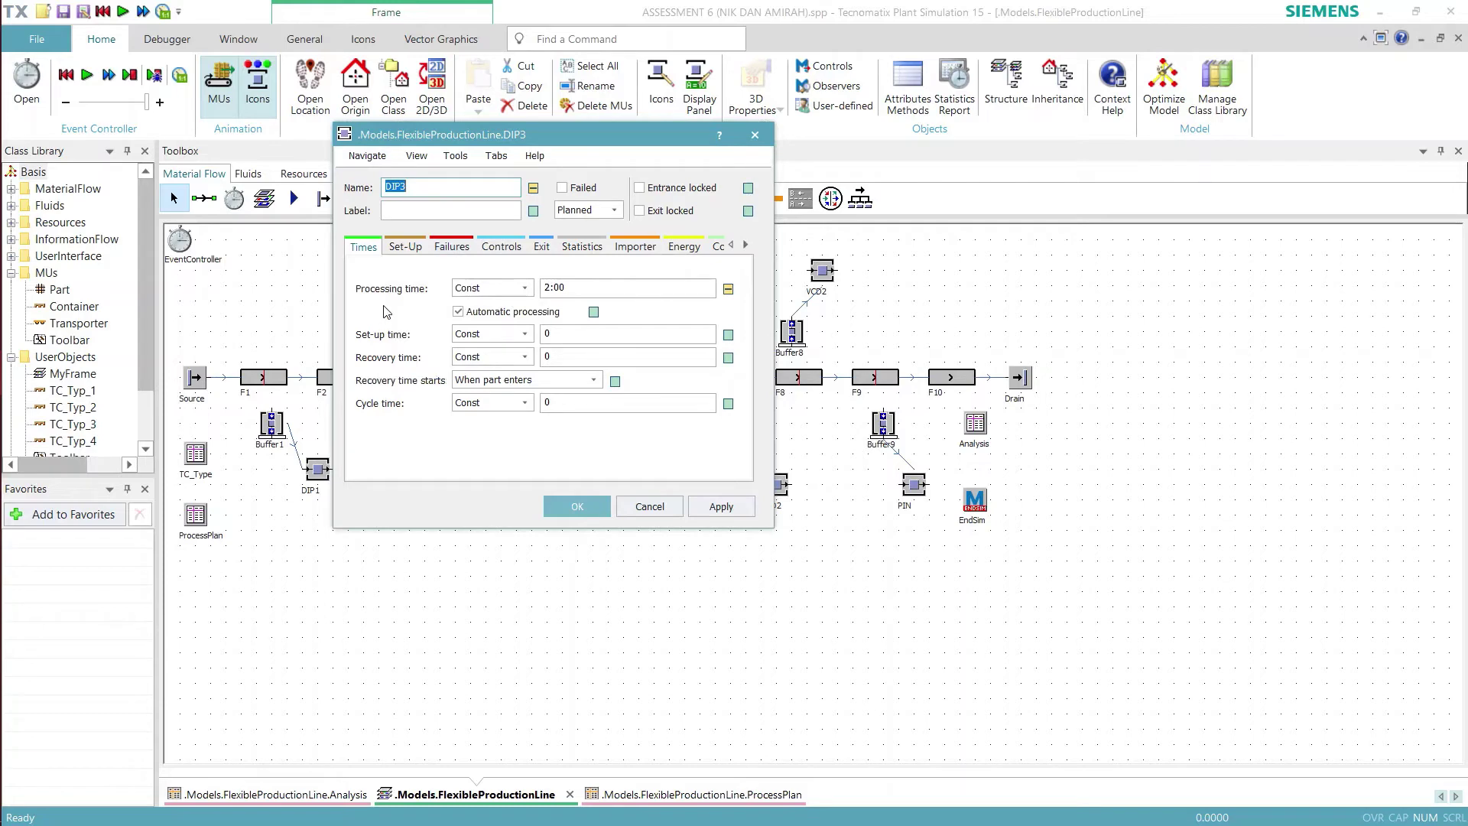
left_click(489, 256)
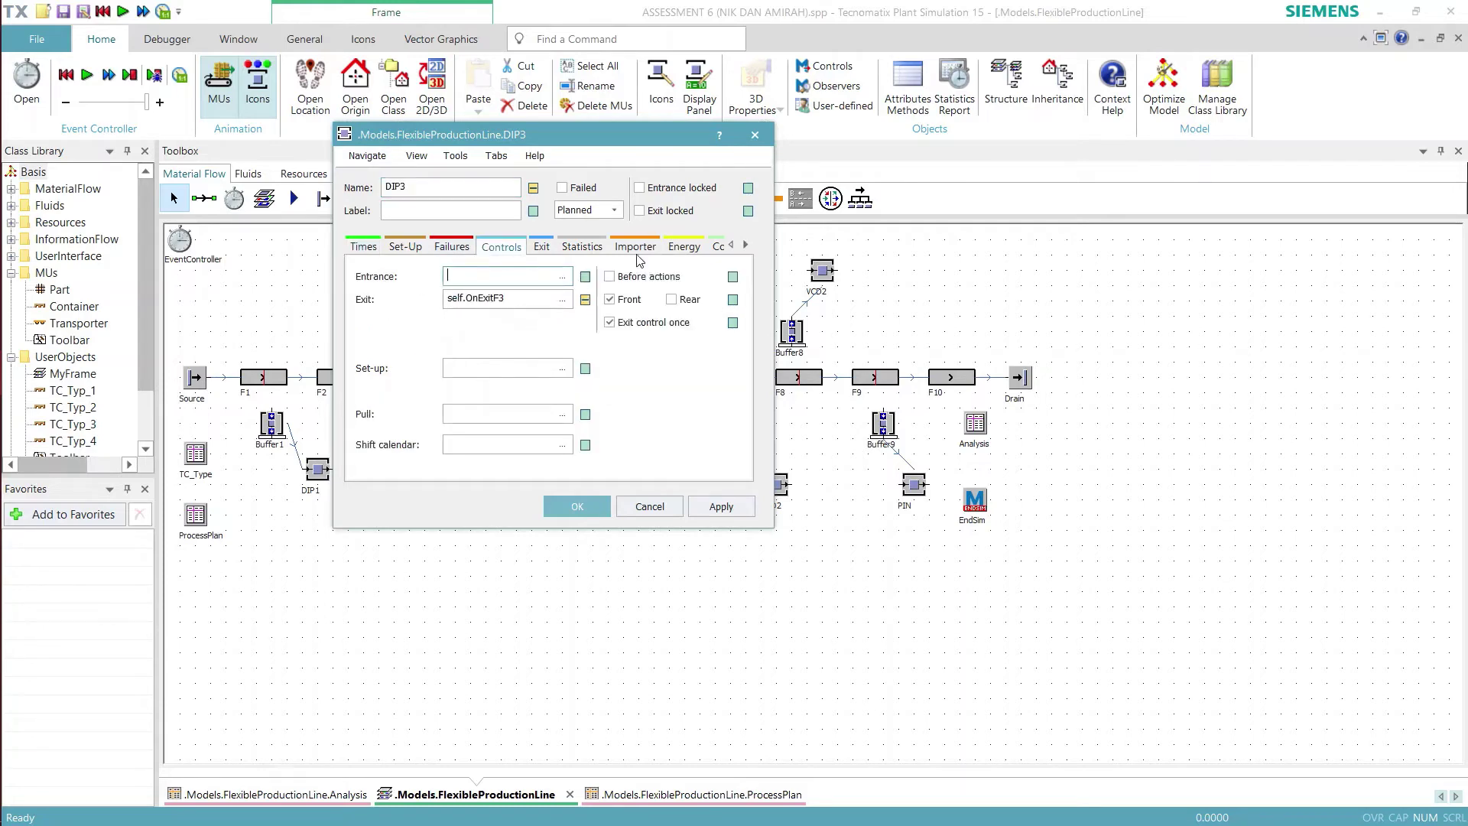
left_click_drag(593, 127, 898, 113)
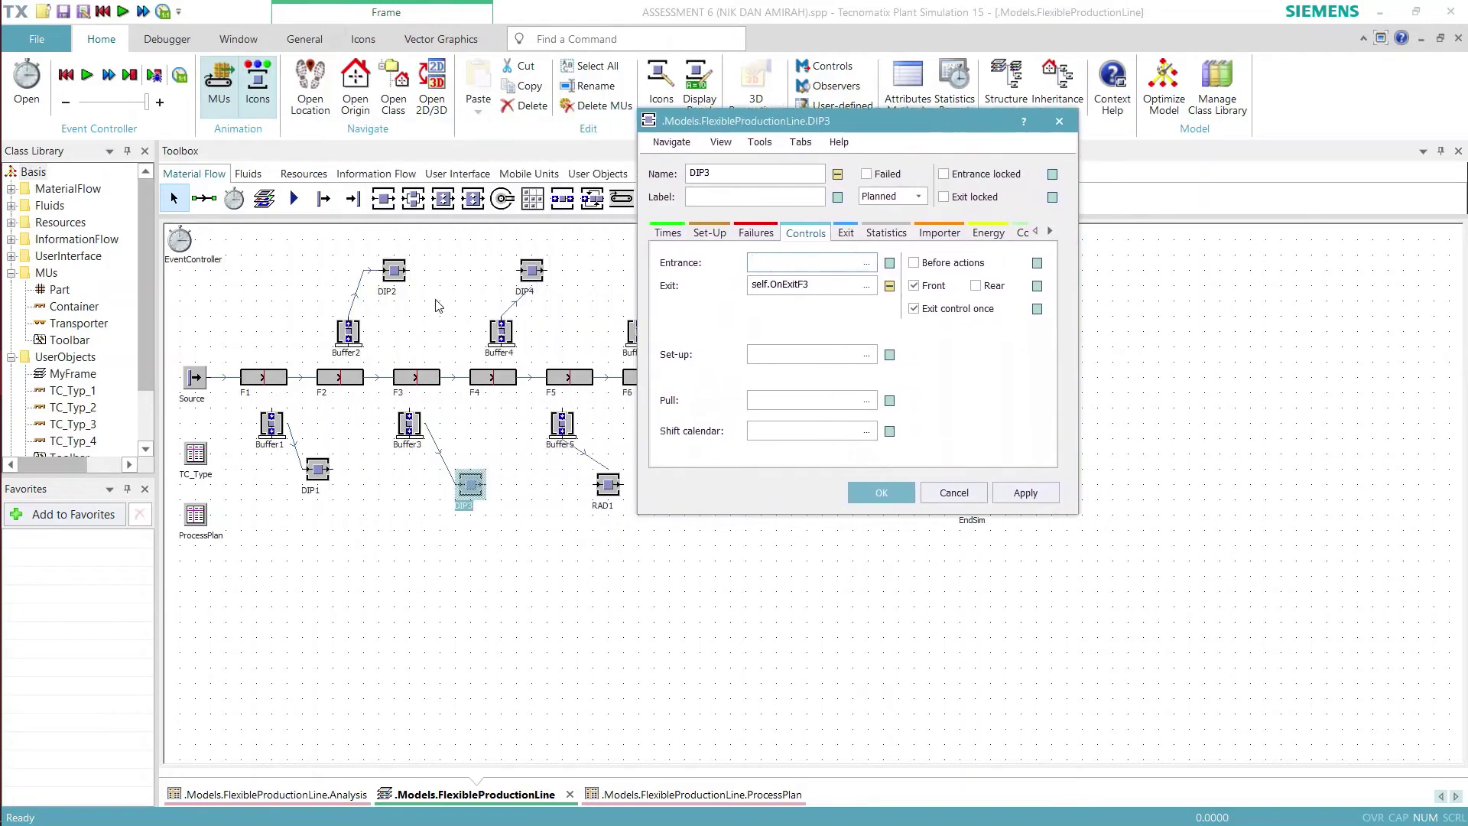
left_click(956, 493)
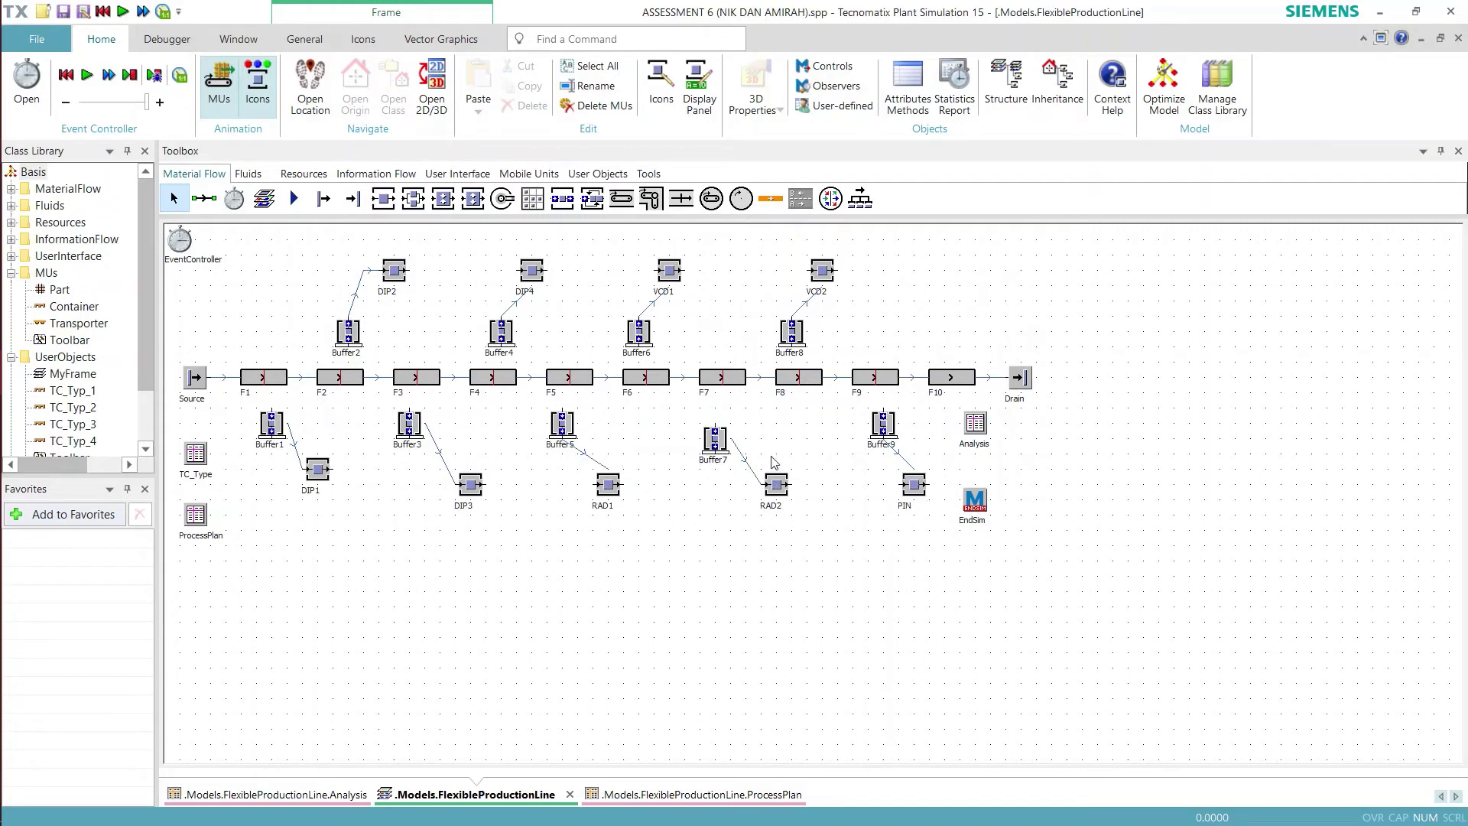
- Examine station RAD2's exit control and processing time settings
double_click(783, 496)
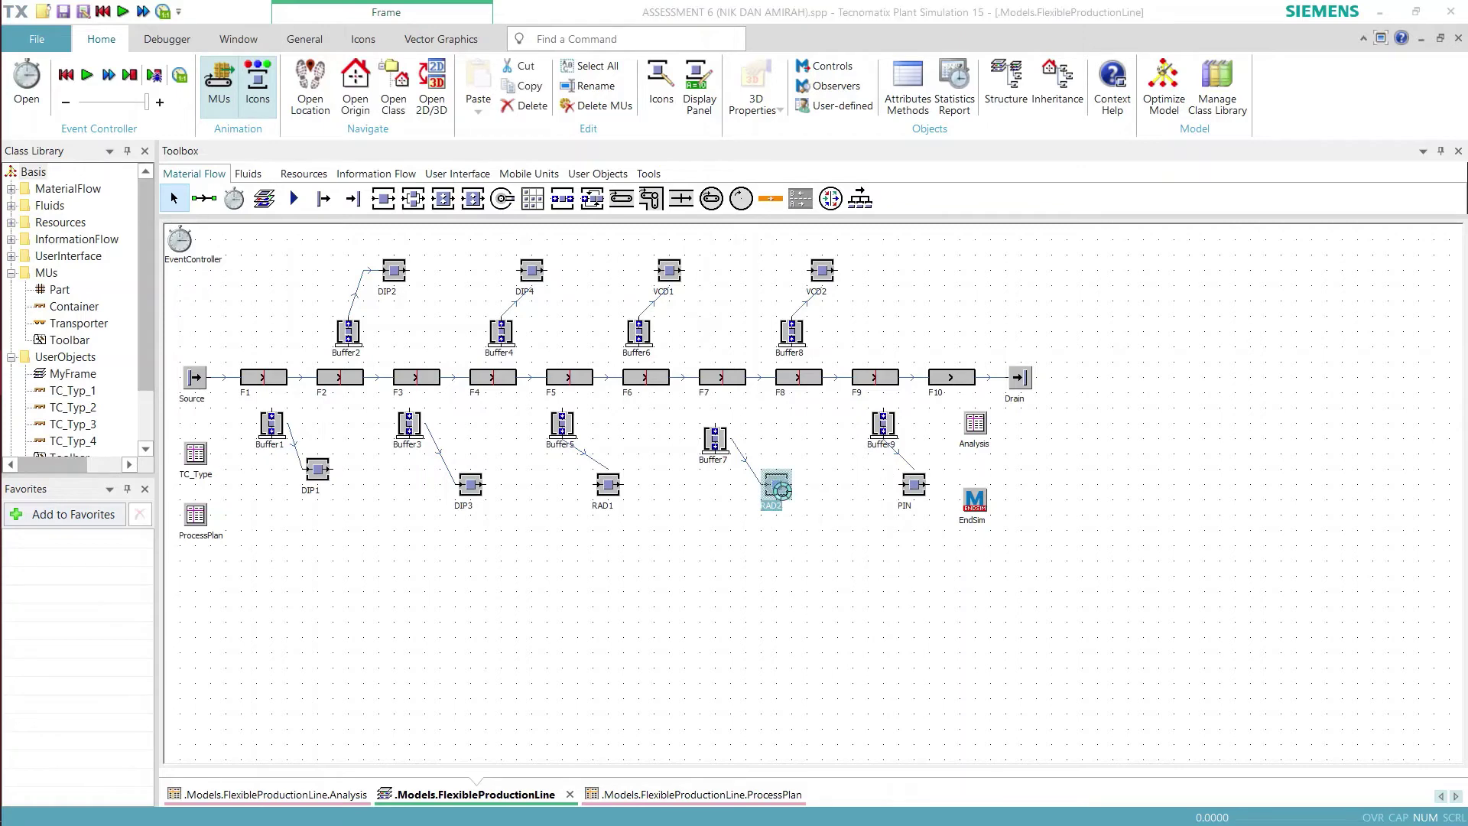
left_click(502, 246)
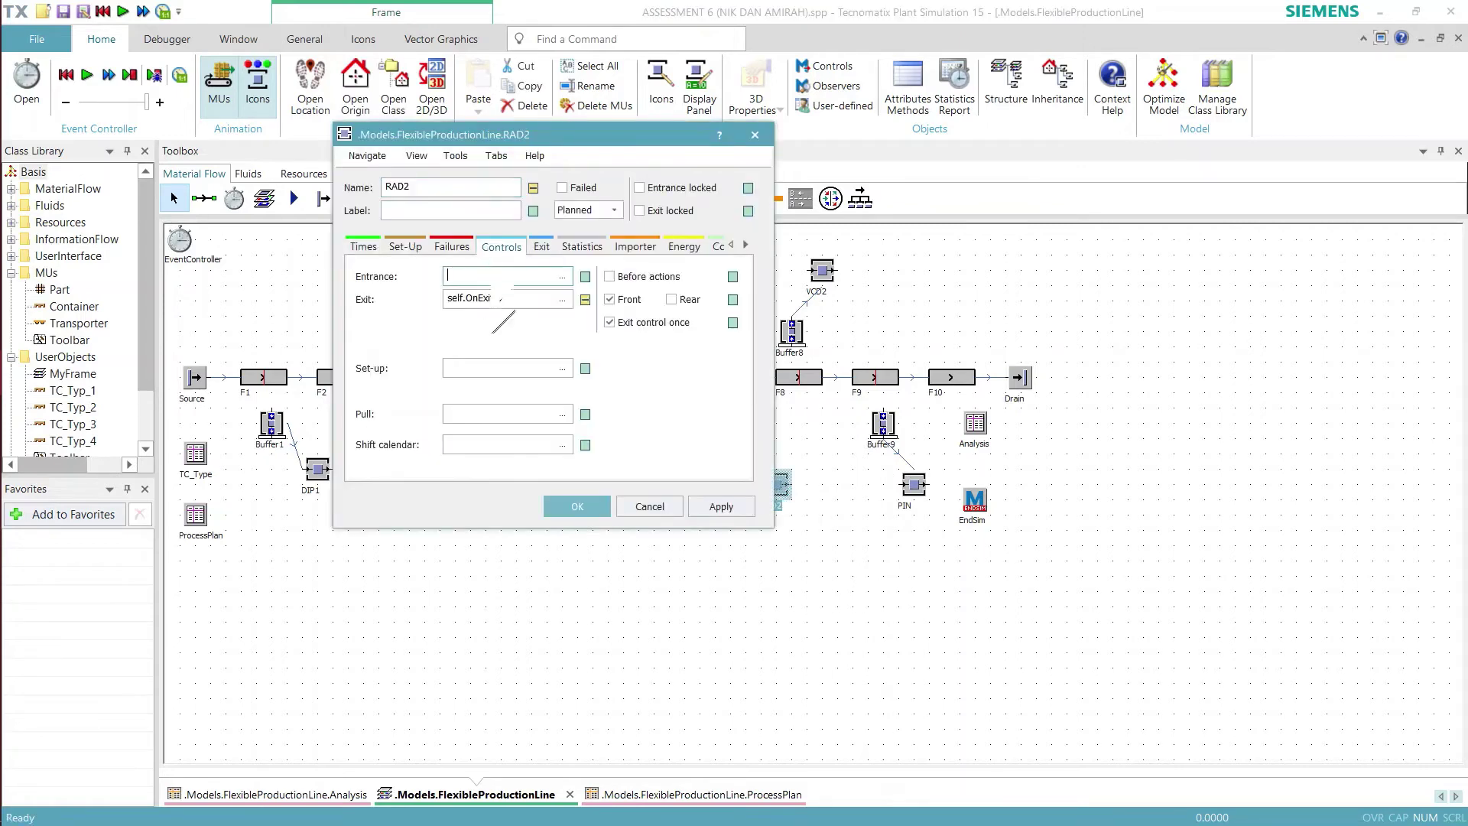
left_click(360, 247)
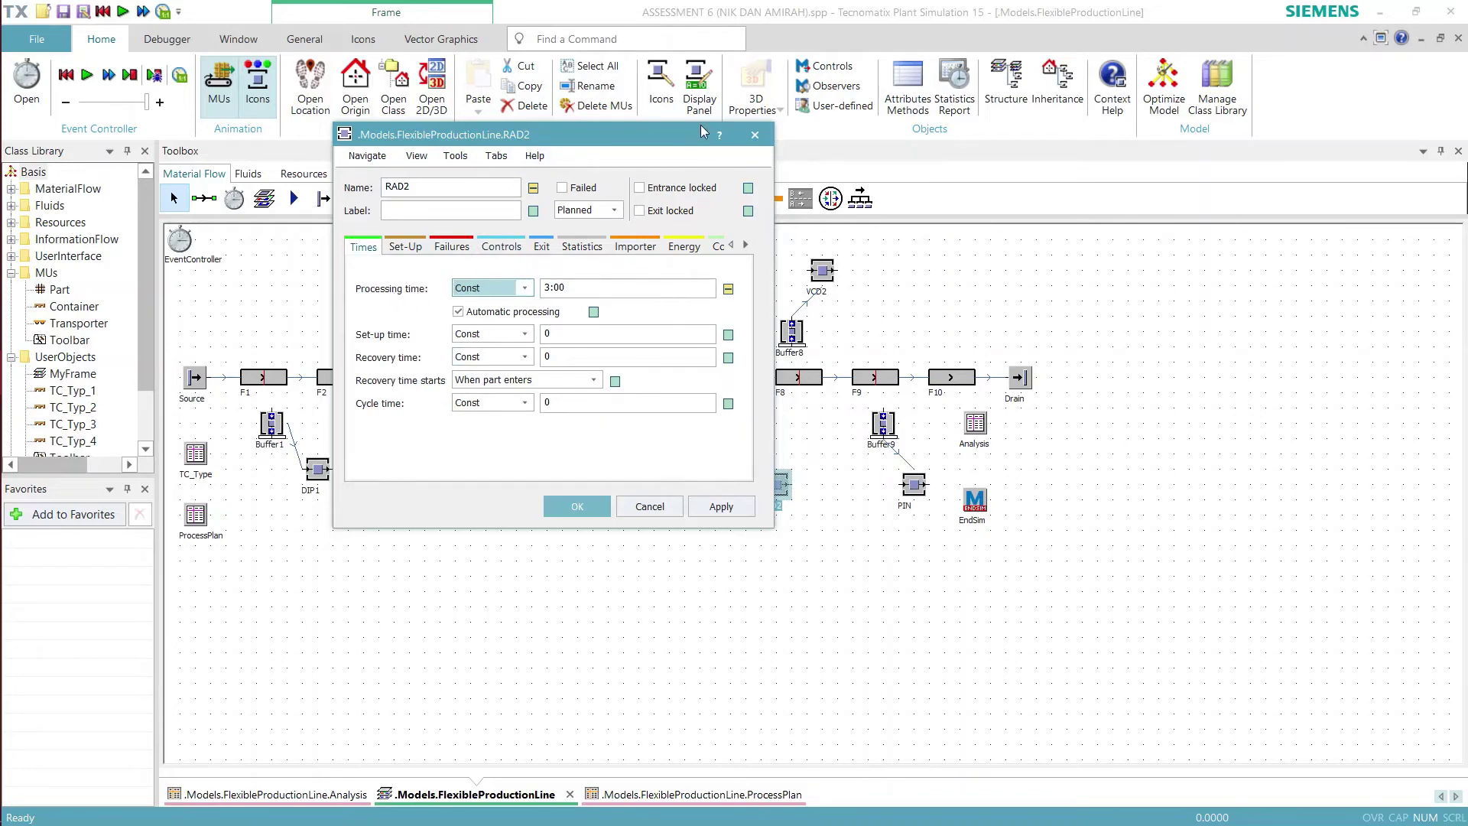
- Close RAD2's settings, examine the processing times of stations VCD2 and PIN, and close both without changes
left_click(757, 136)
double_click(822, 271)
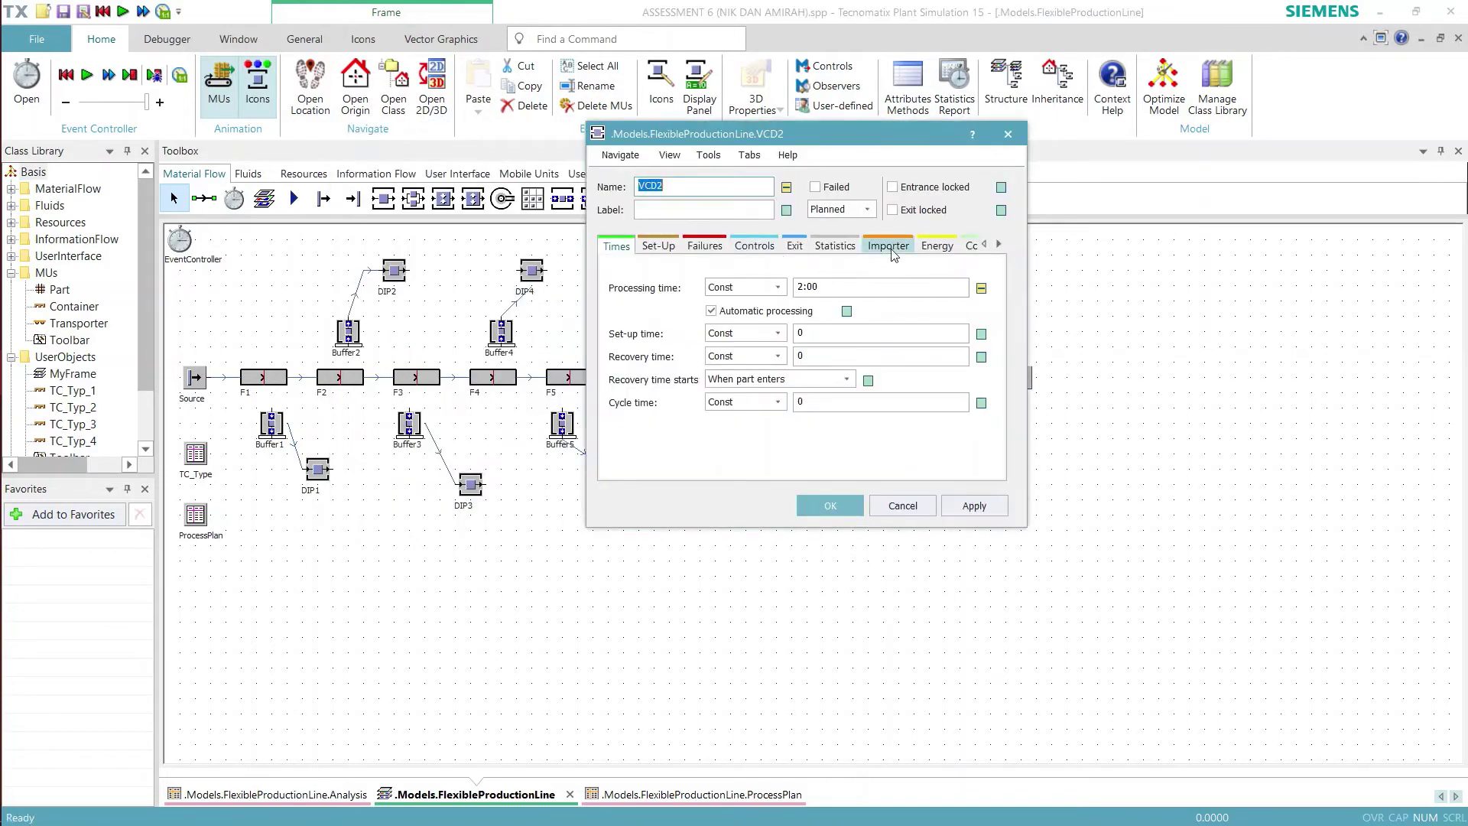
left_click(1007, 135)
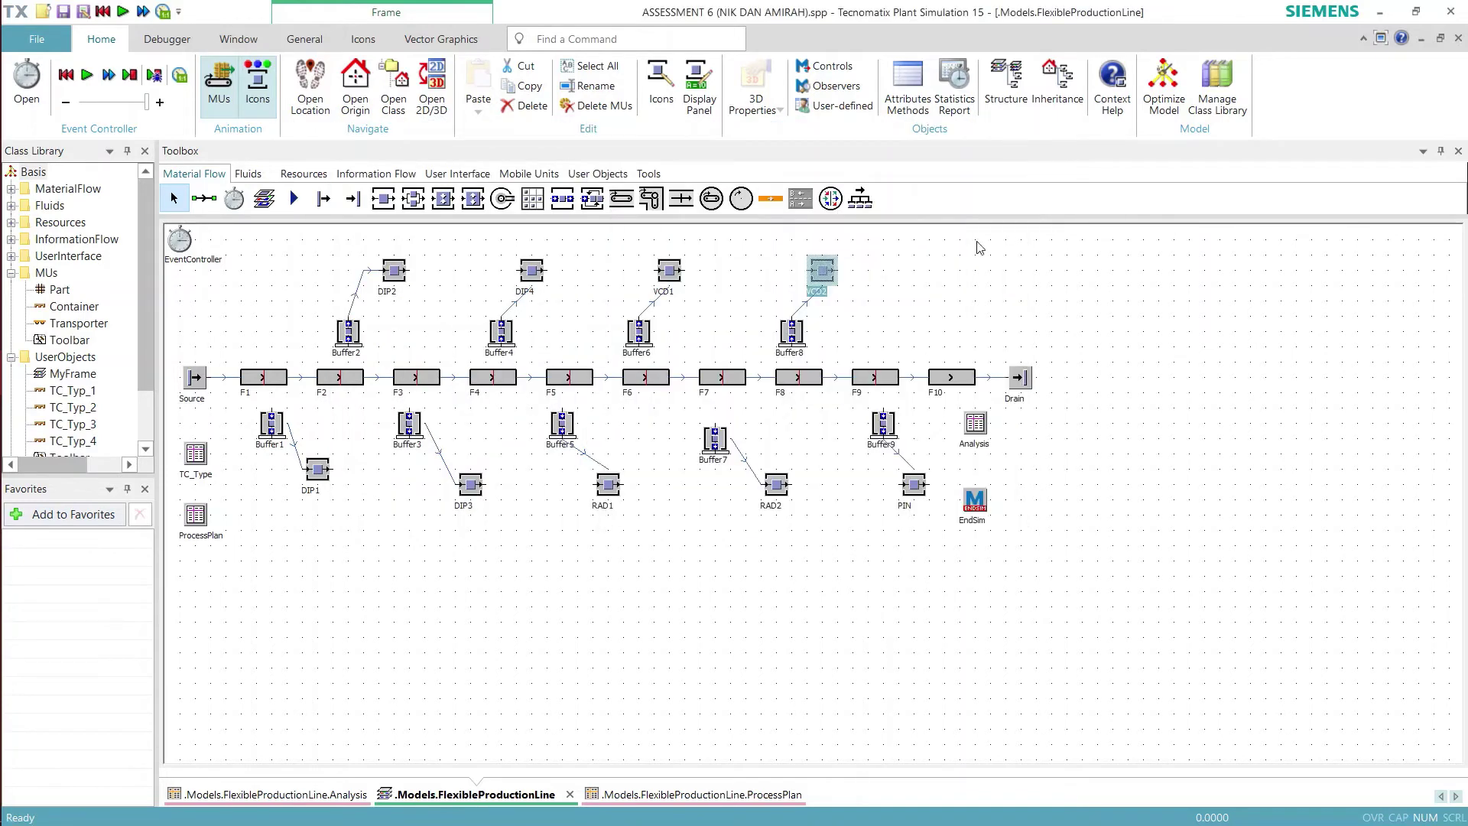
double_click(913, 484)
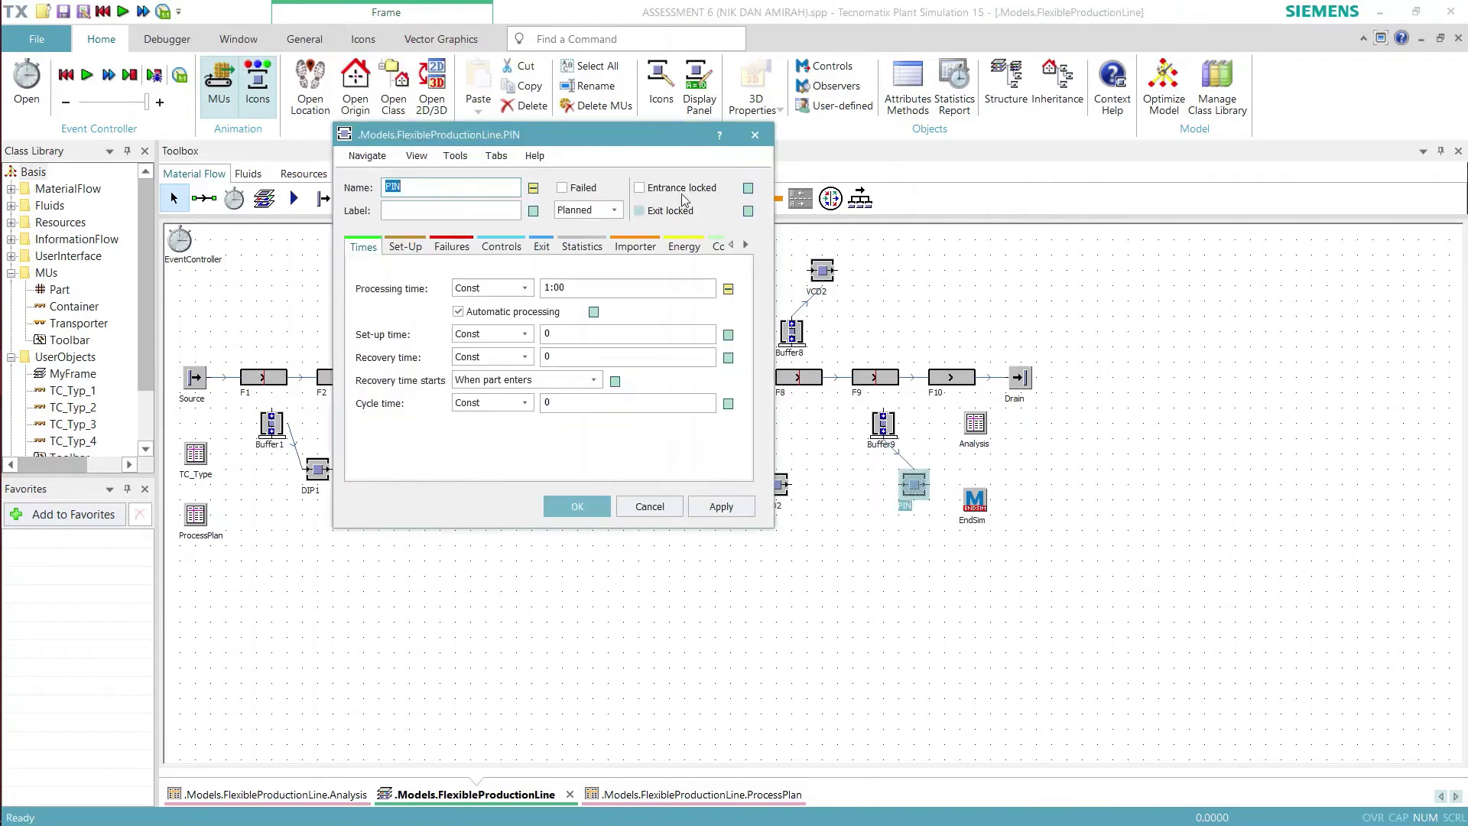
left_click(754, 136)
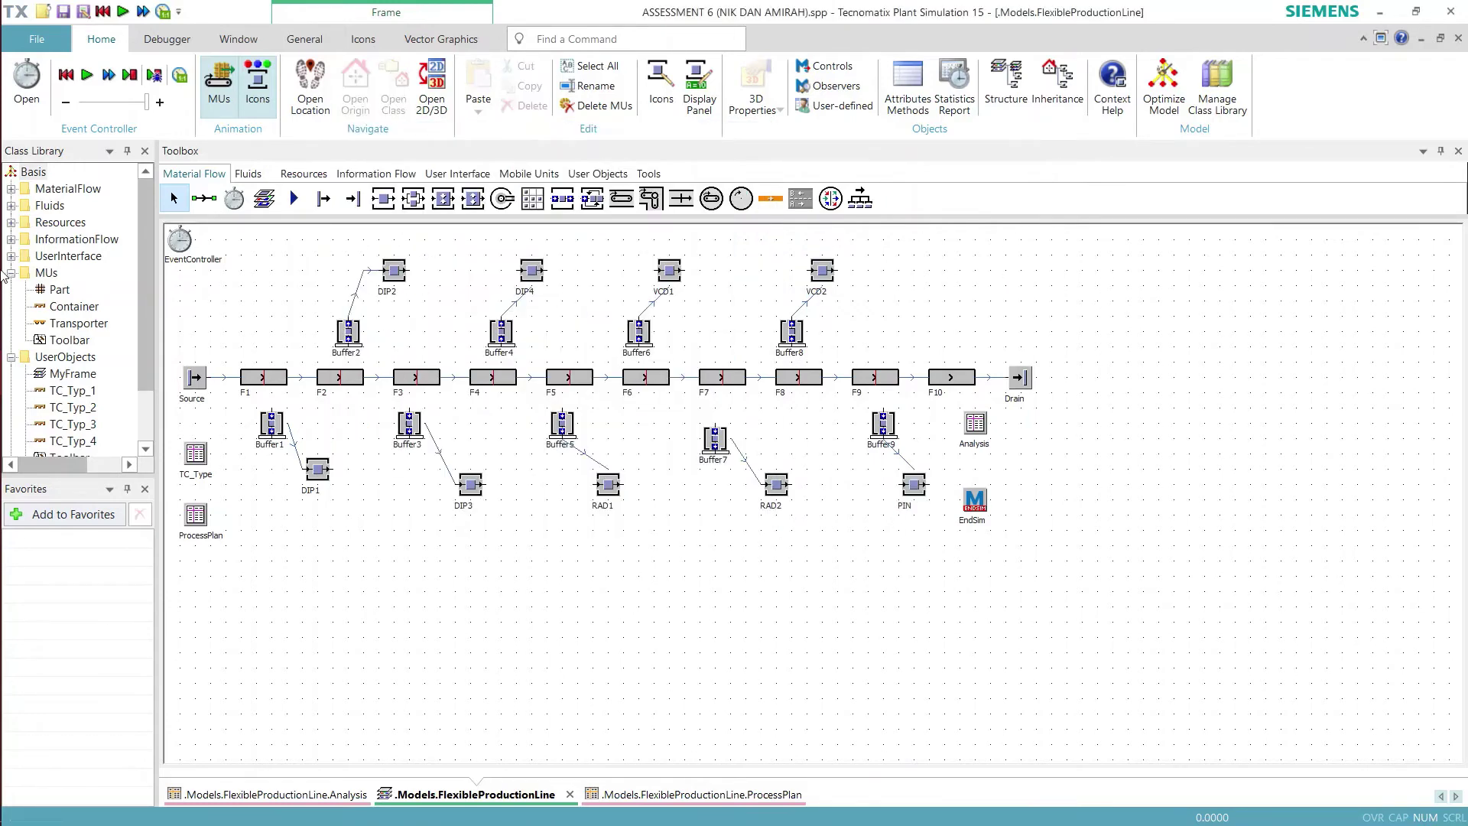
- Switch to the Assessment 6 PDF in Edge, review the working time table for the component types, and return to Plant Simulation
left_click(29, 101)
scroll(535, 363, "down", 3)
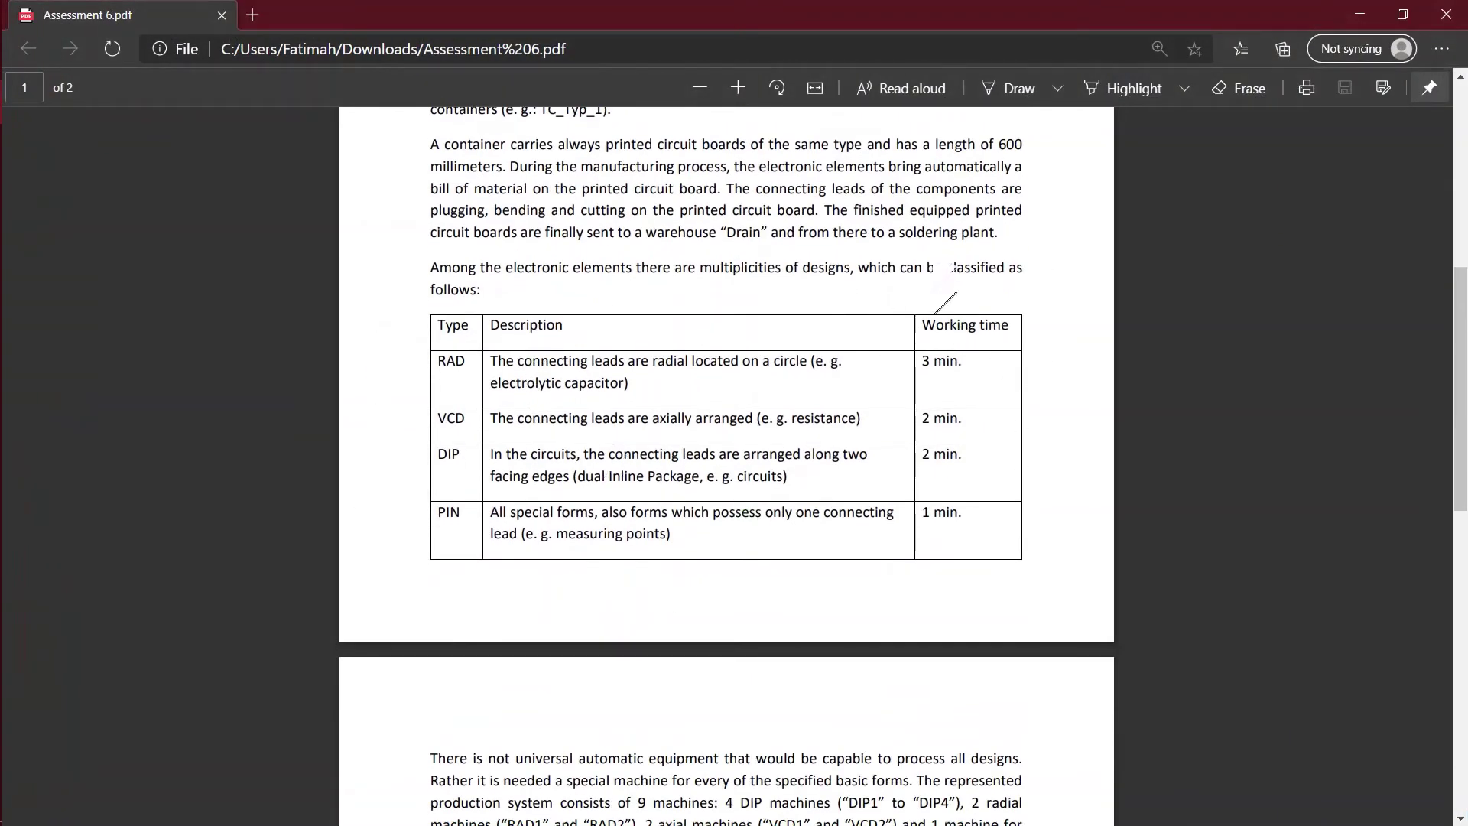
left_click(8, 91)
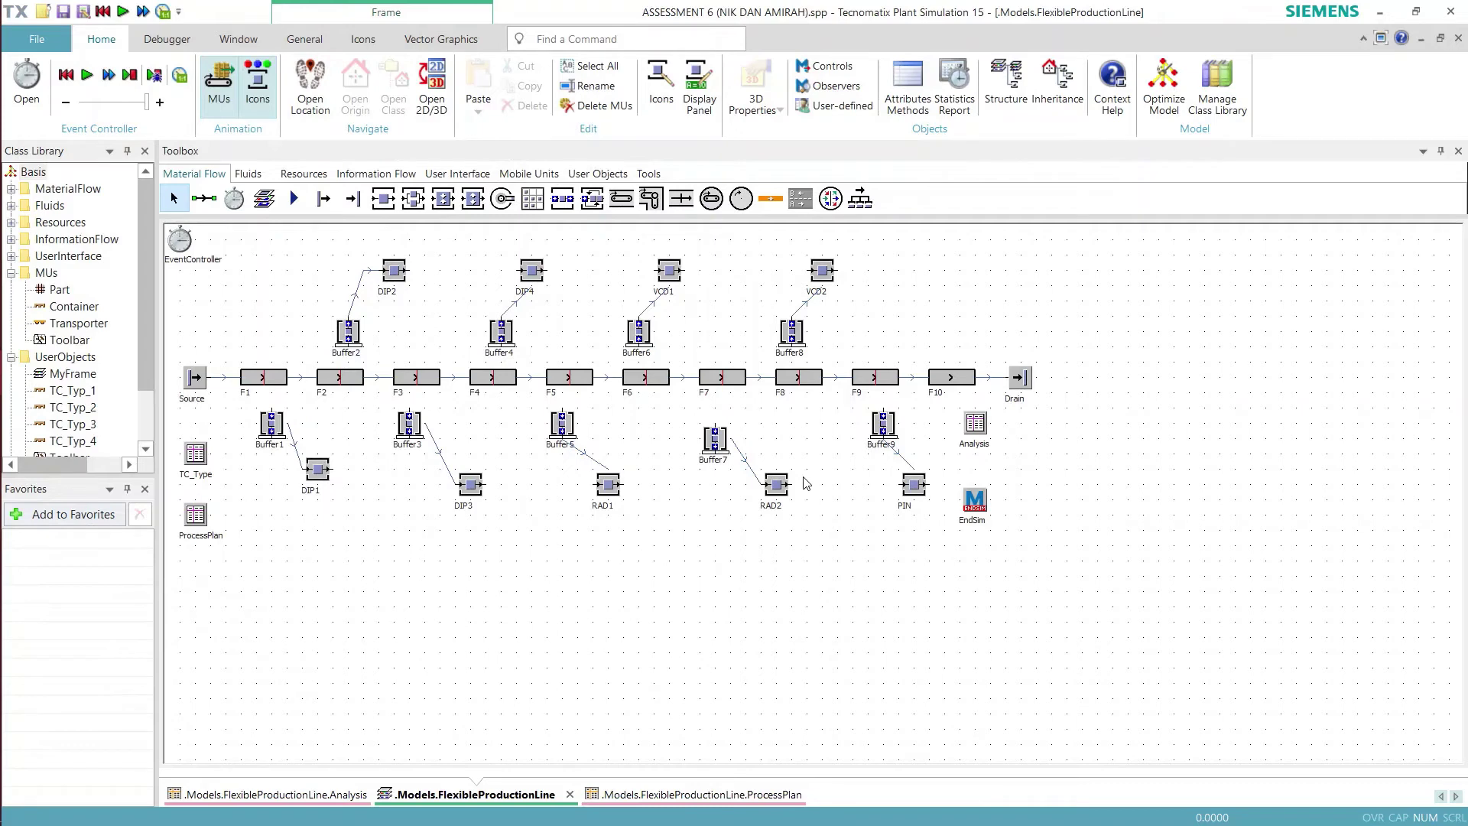
- Examine the Analysis table's working, empty and blocked percentages for all stations from DIP1 to PIN, and return to the frame
double_click(965, 440)
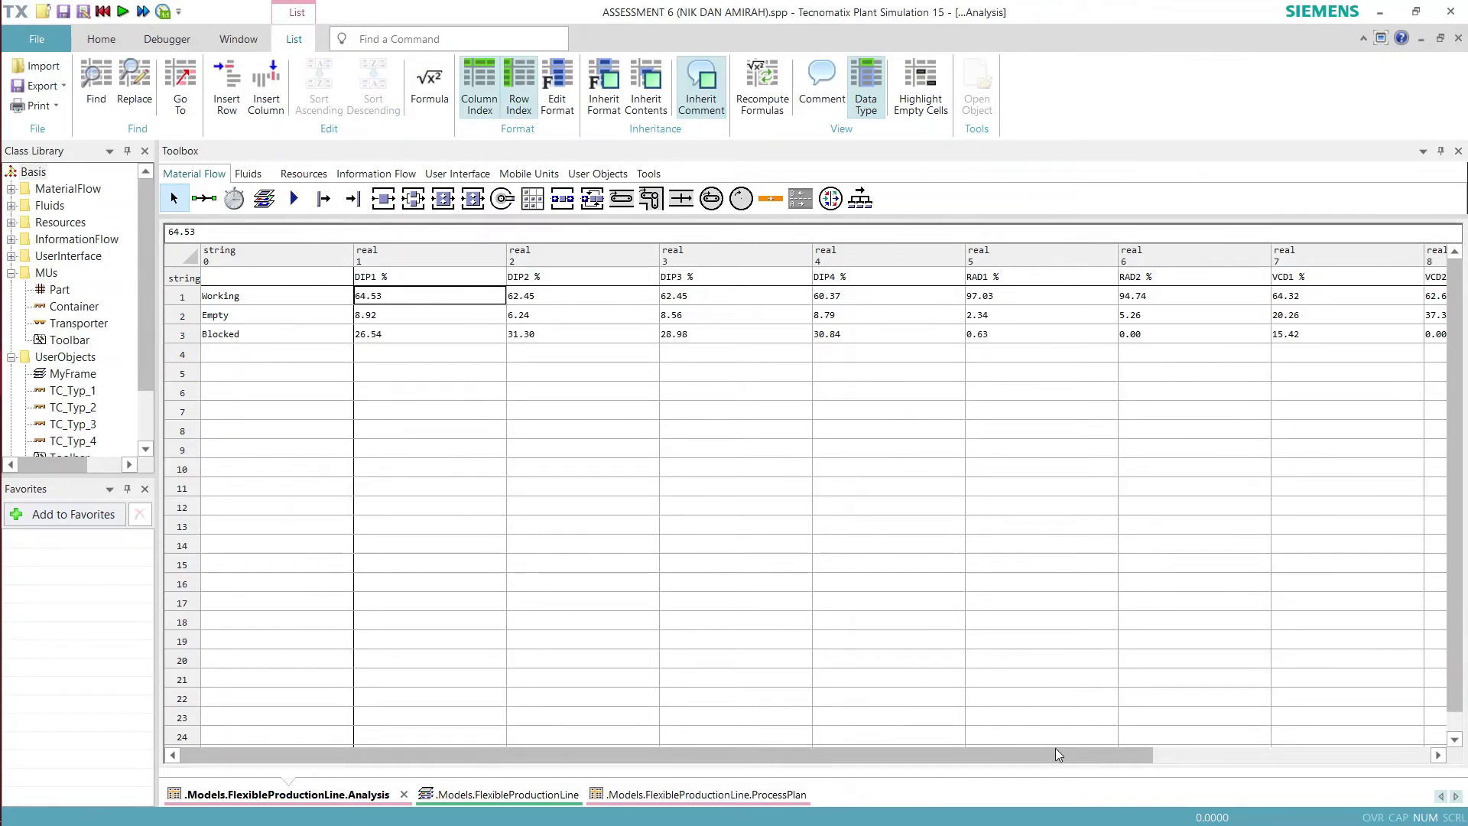
left_click_drag(1057, 755, 1339, 740)
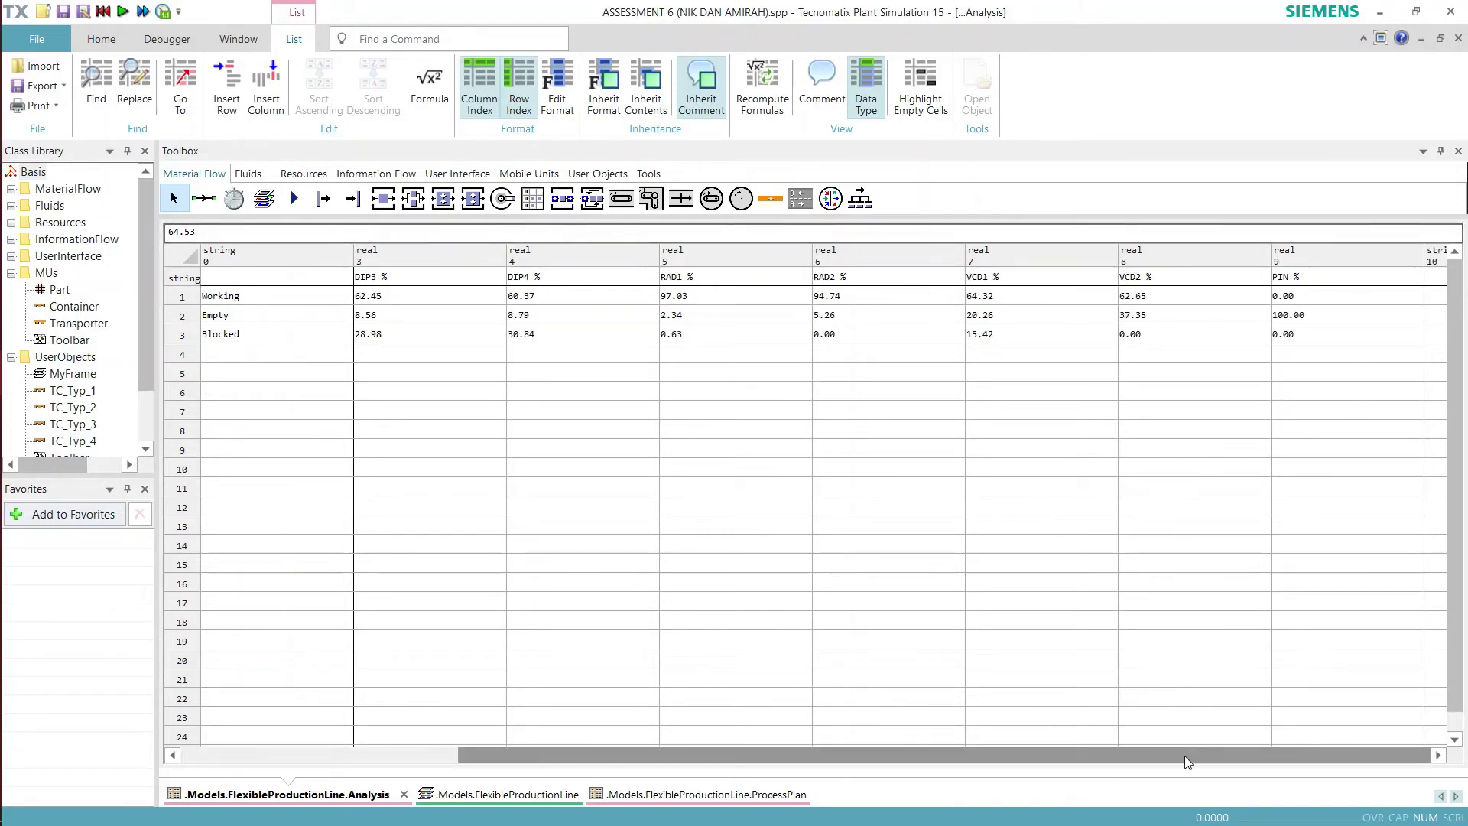
left_click_drag(1185, 755, 935, 741)
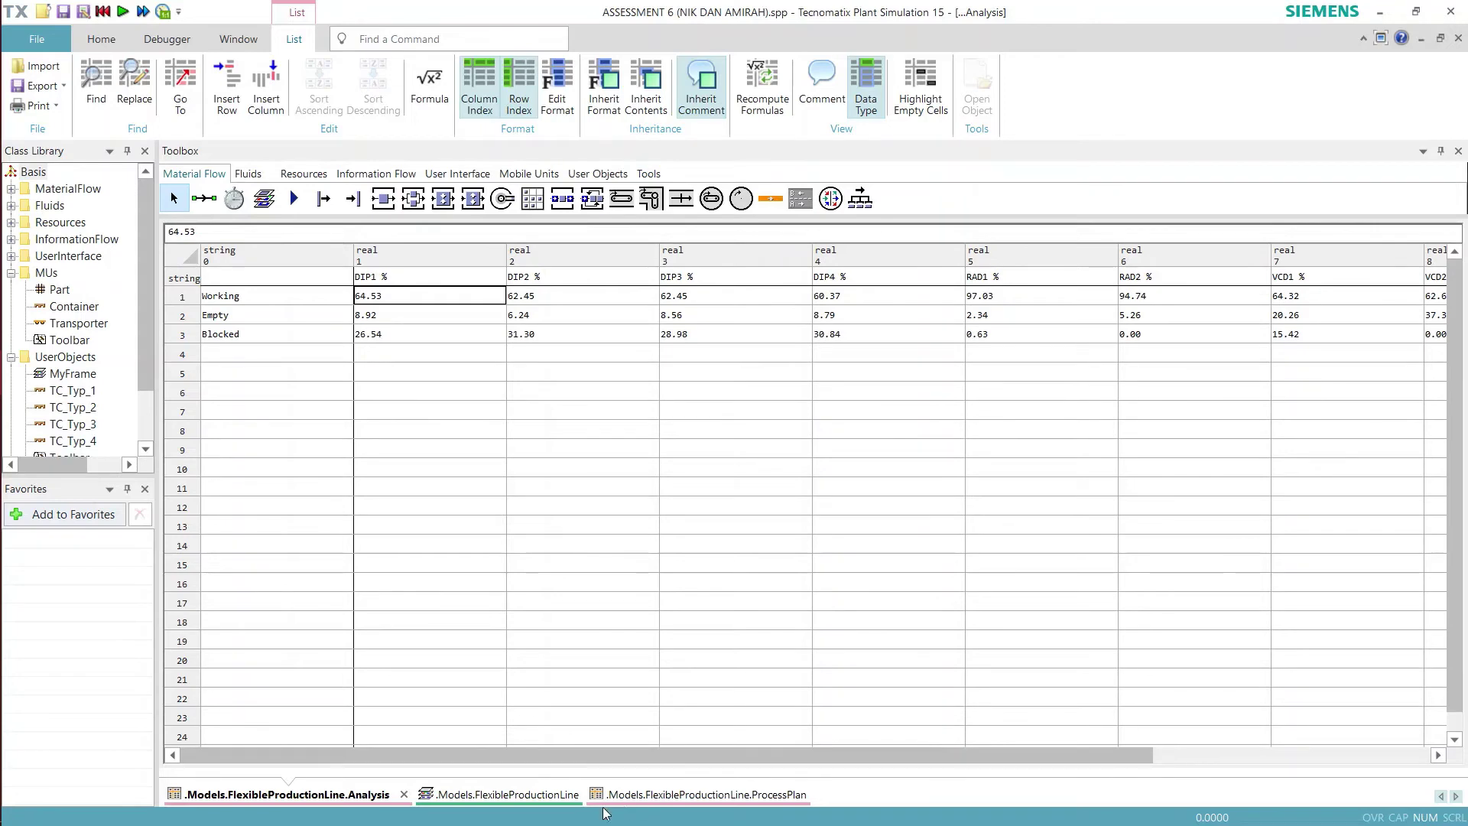
left_click(483, 795)
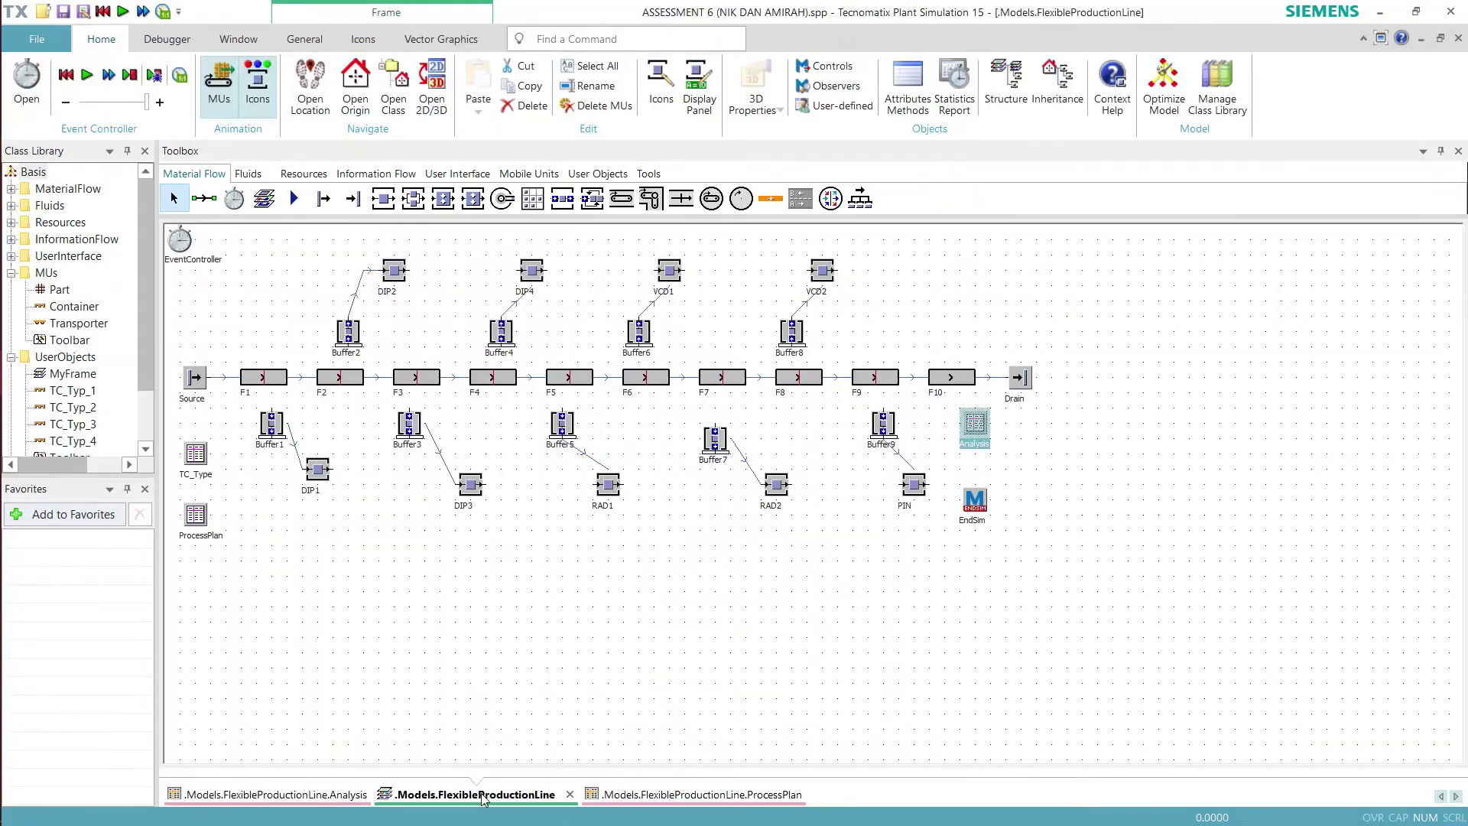
- Review the EndSim method's code through its export line and check the text files offered for import, cancelling the import
double_click(976, 502)
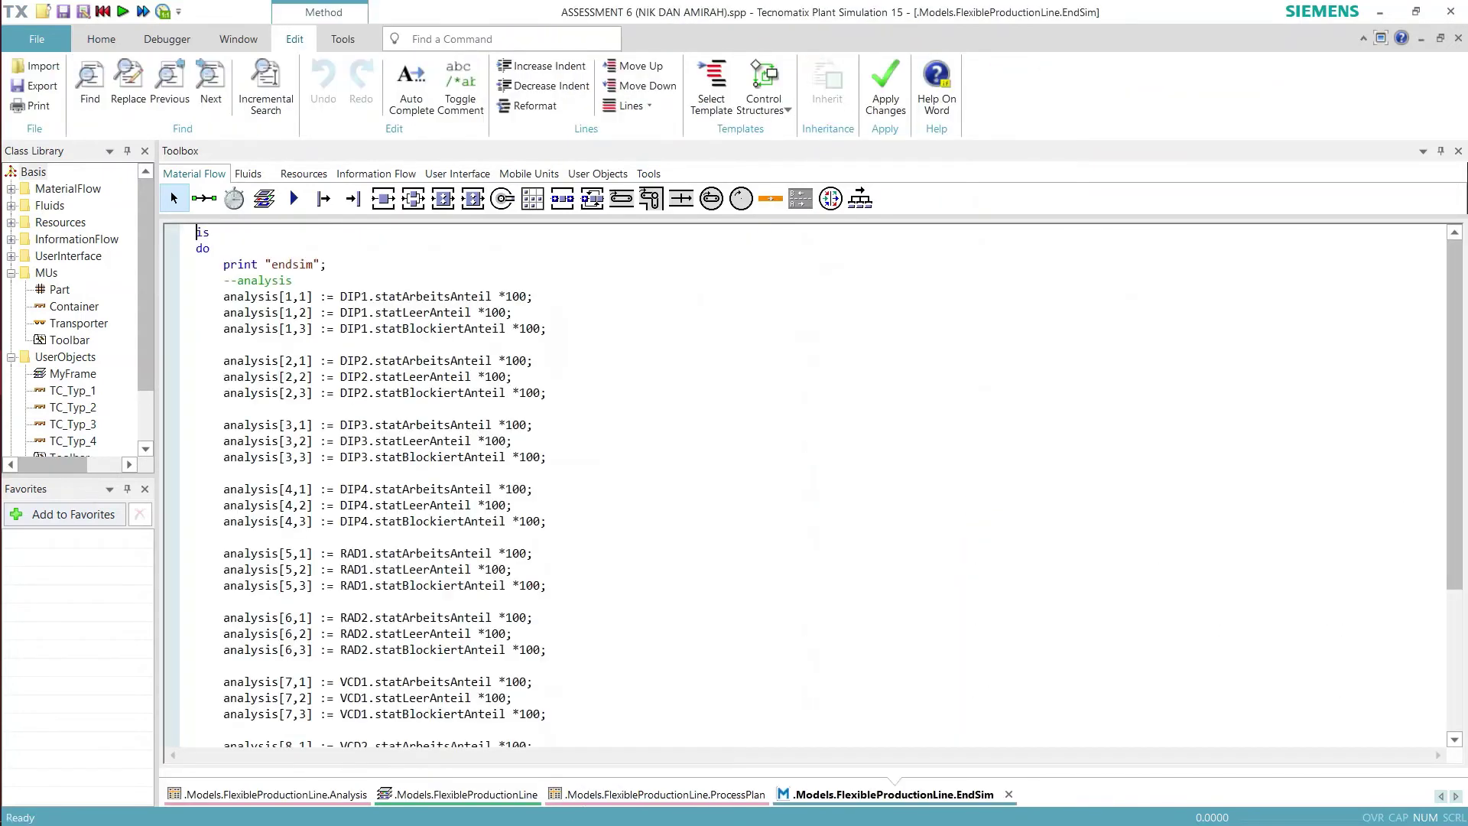
scroll(438, 377, "down", 5)
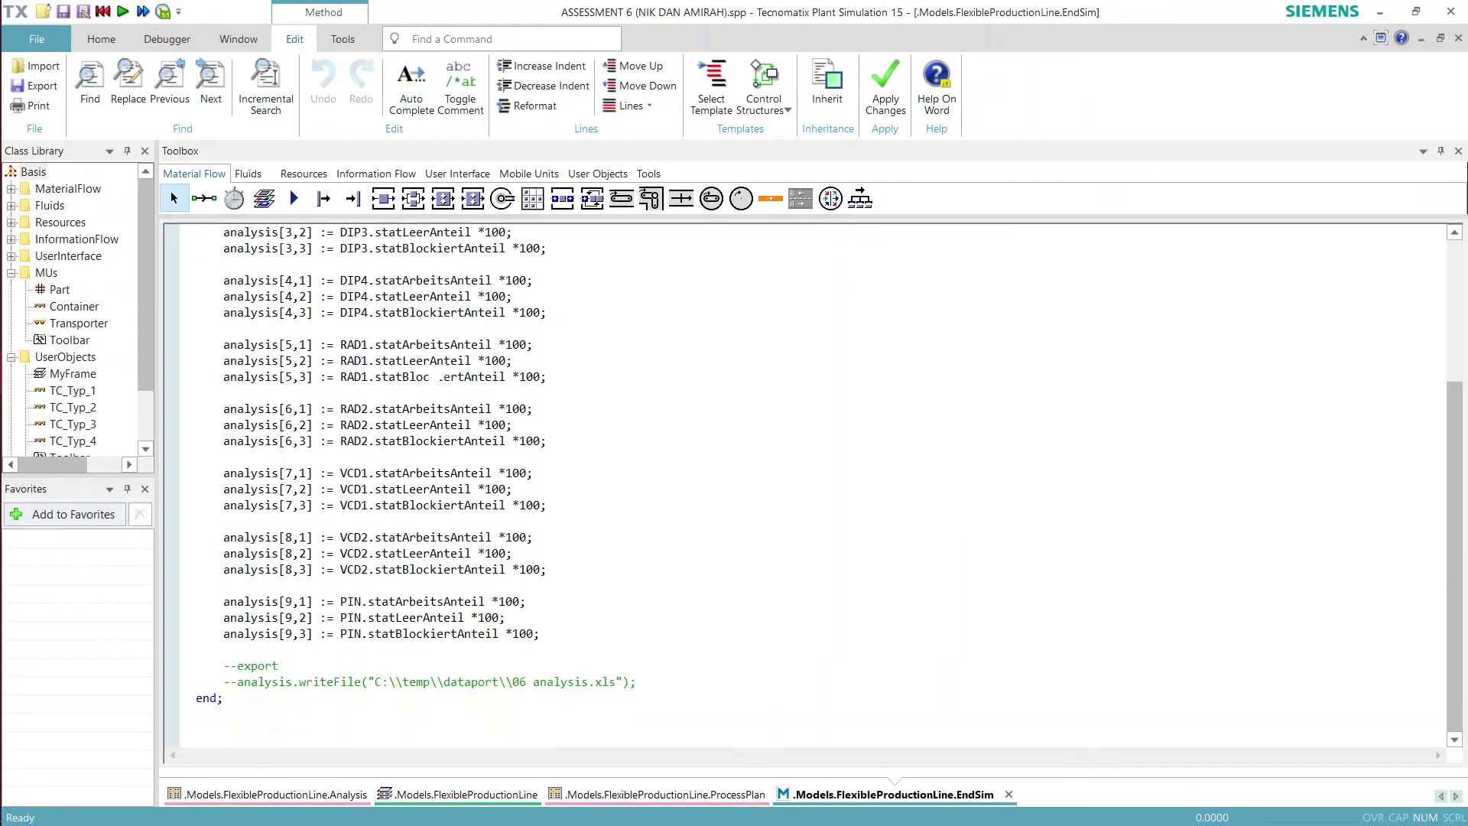
scroll(437, 377, "up", 5)
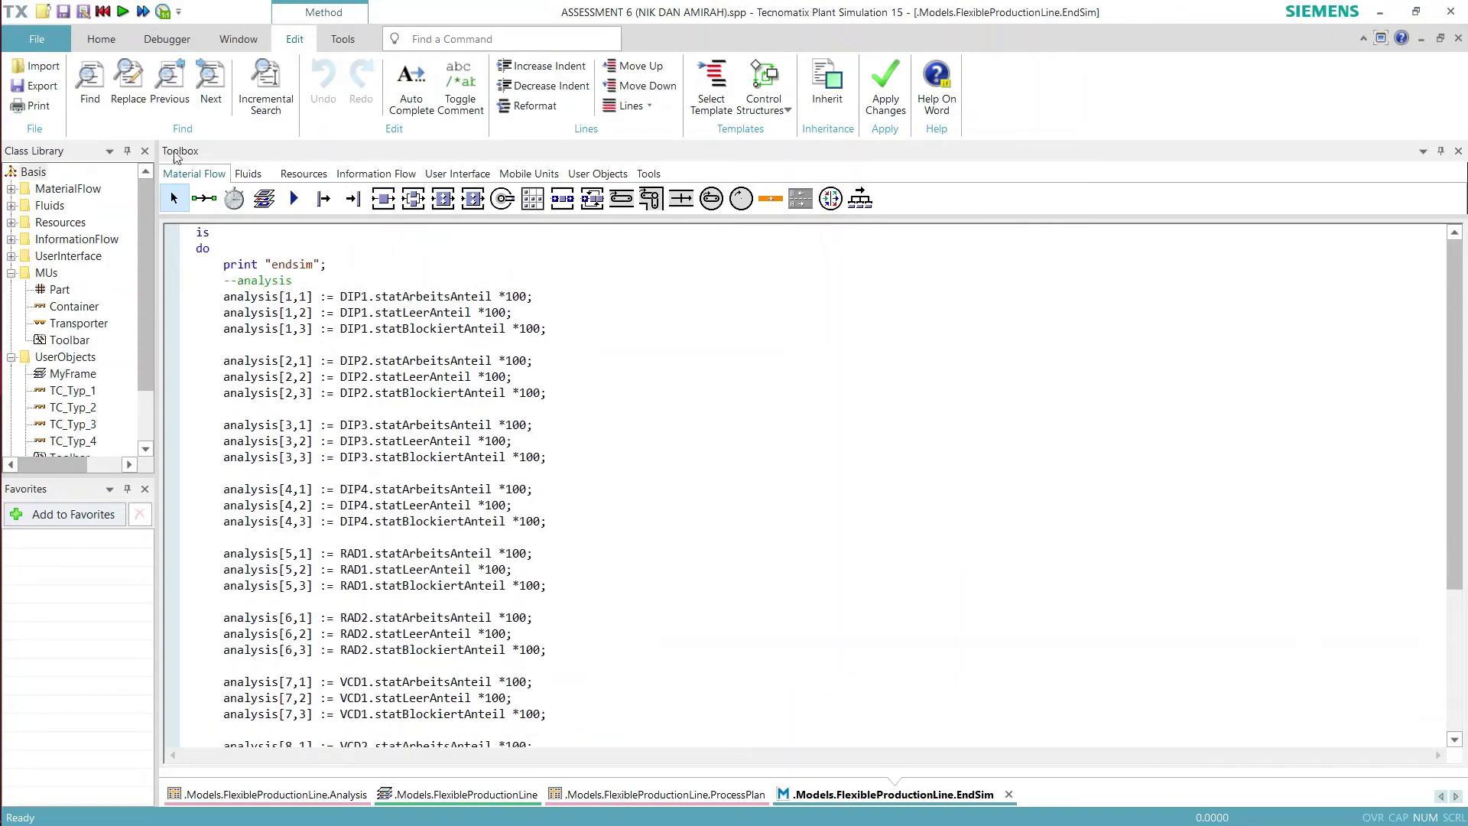
left_click(48, 67)
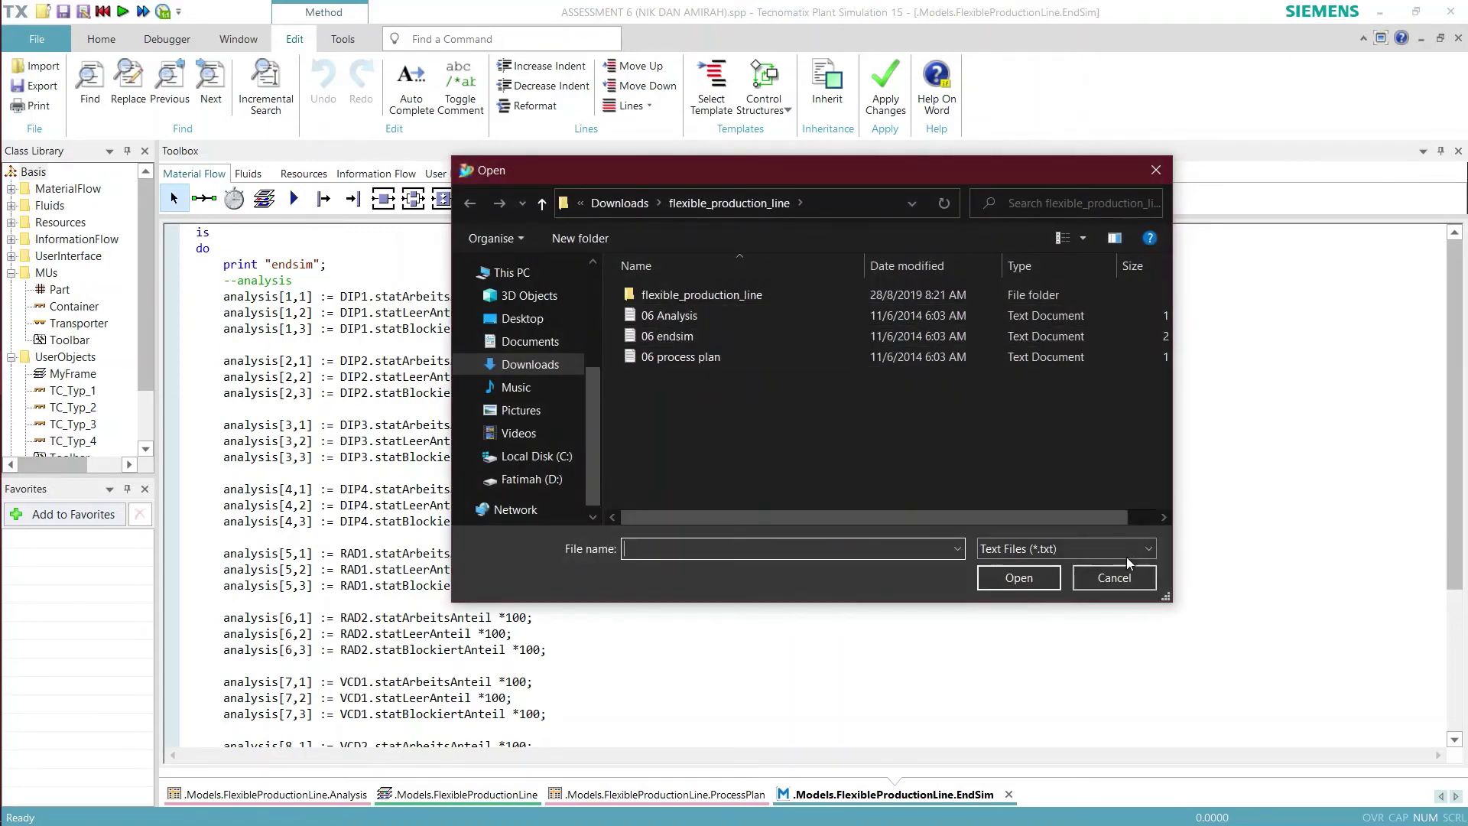
left_click(1125, 581)
scroll(527, 604, "down", 5)
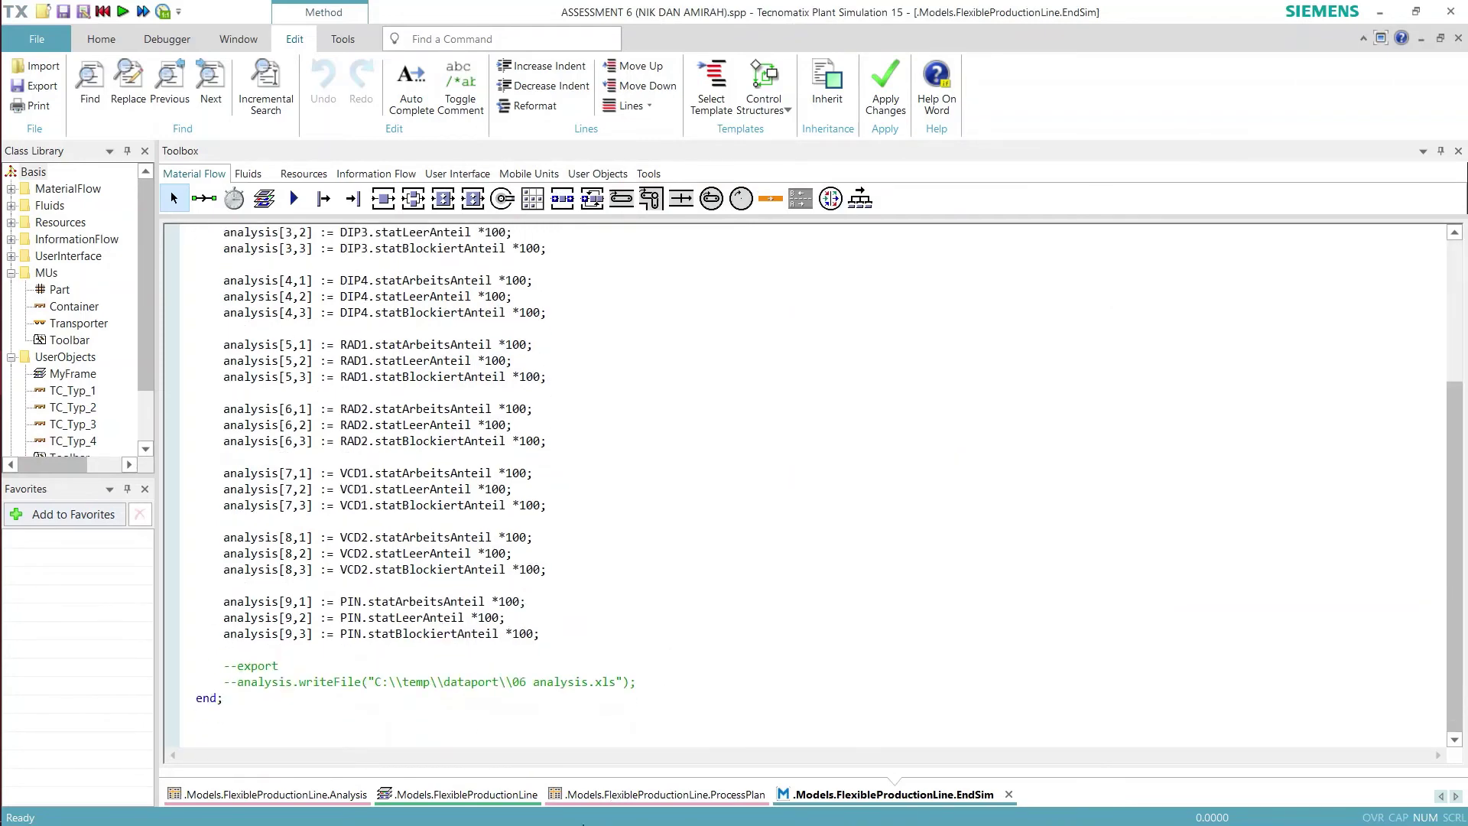
- Open the ProcessPlan table from the frame and review the station sequence for each container type
left_click(569, 797)
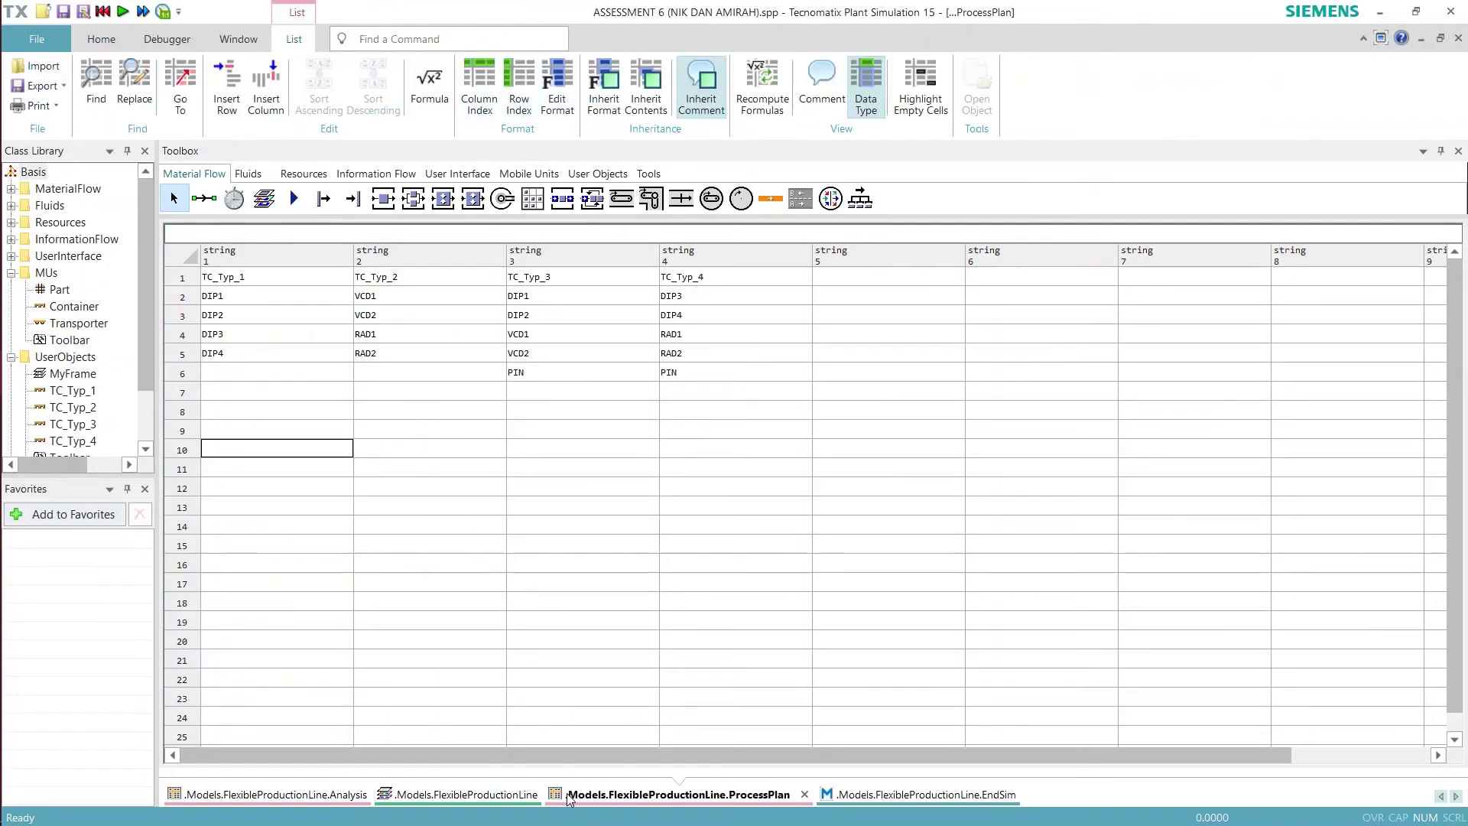
left_click(468, 796)
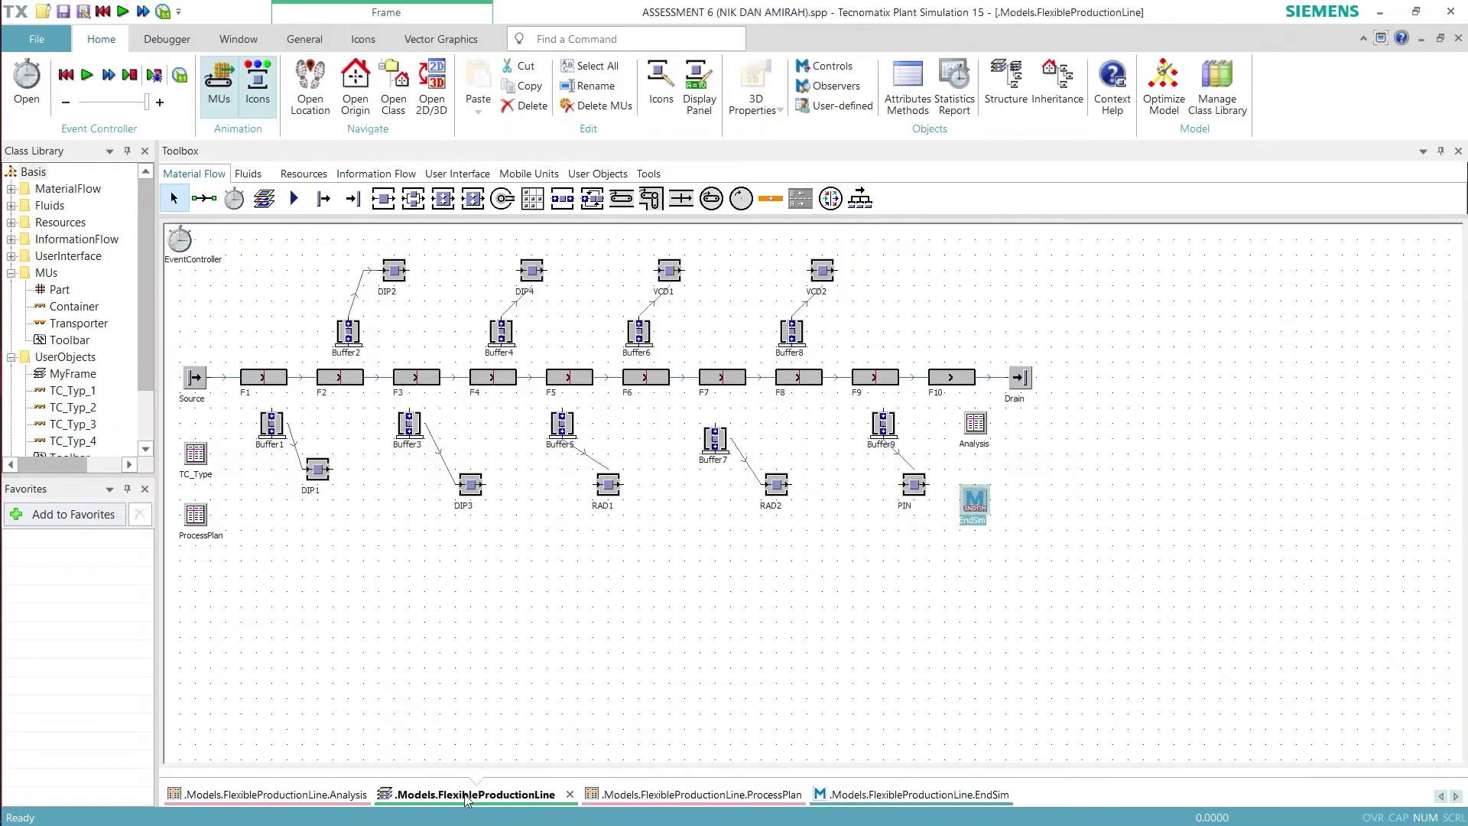
double_click(200, 516)
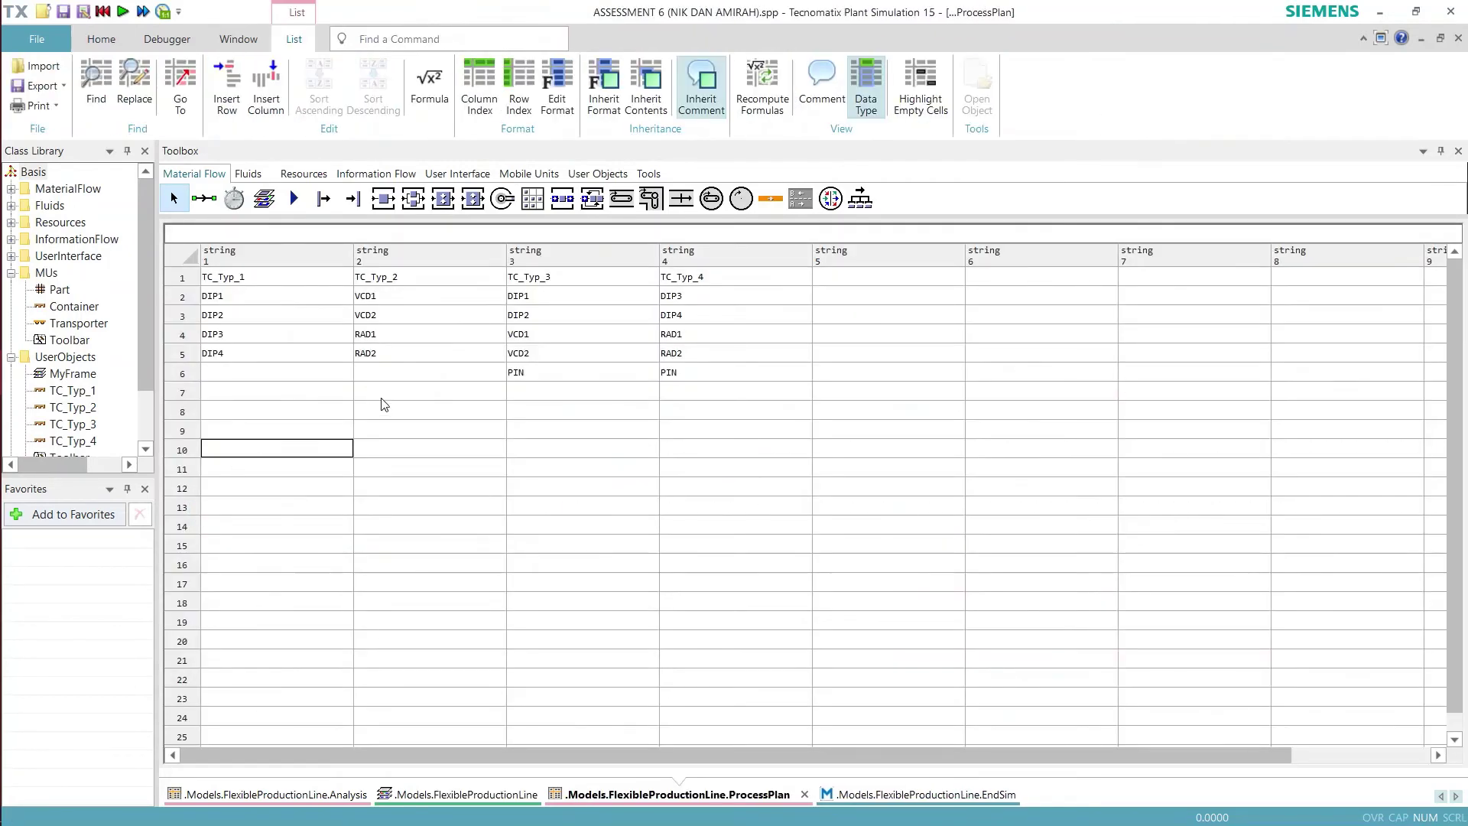
- Switch to the flexible_production_line folder in File Explorer, view the 06 AnalysisExcel workbook in Excel, and close it
mouse_move(4, 133)
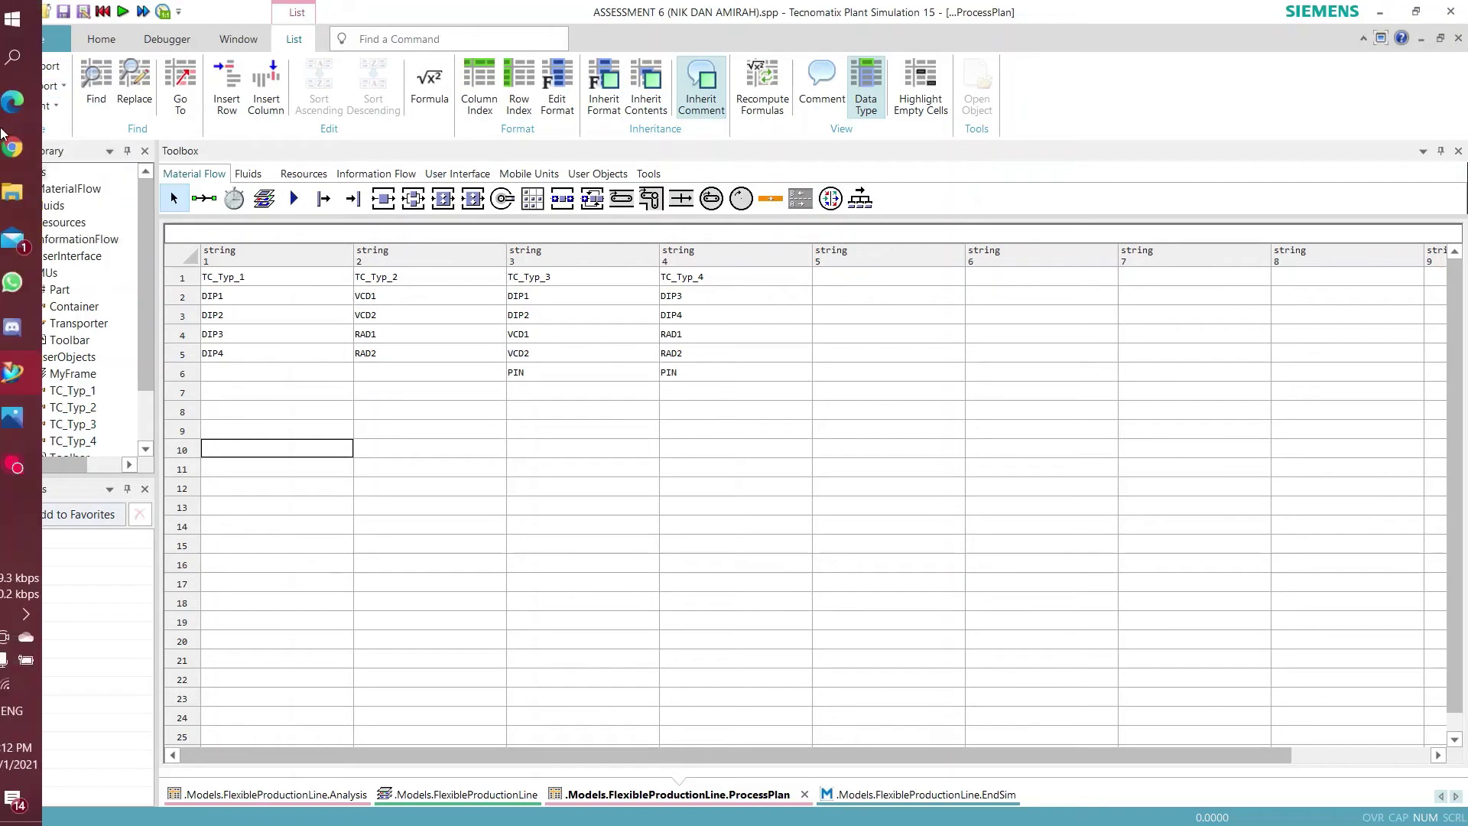
mouse_move(29, 192)
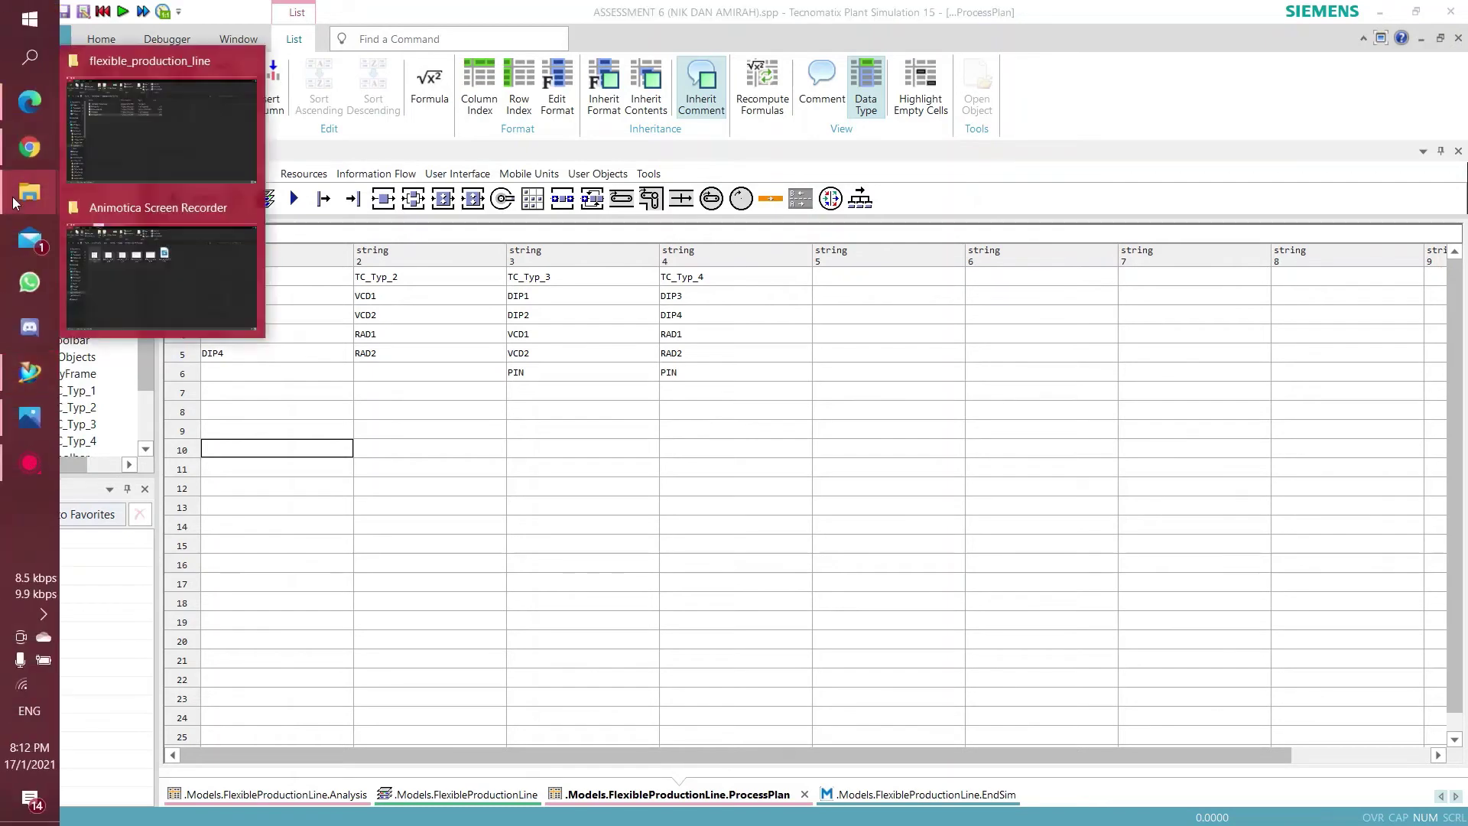
left_click(164, 139)
double_click(269, 252)
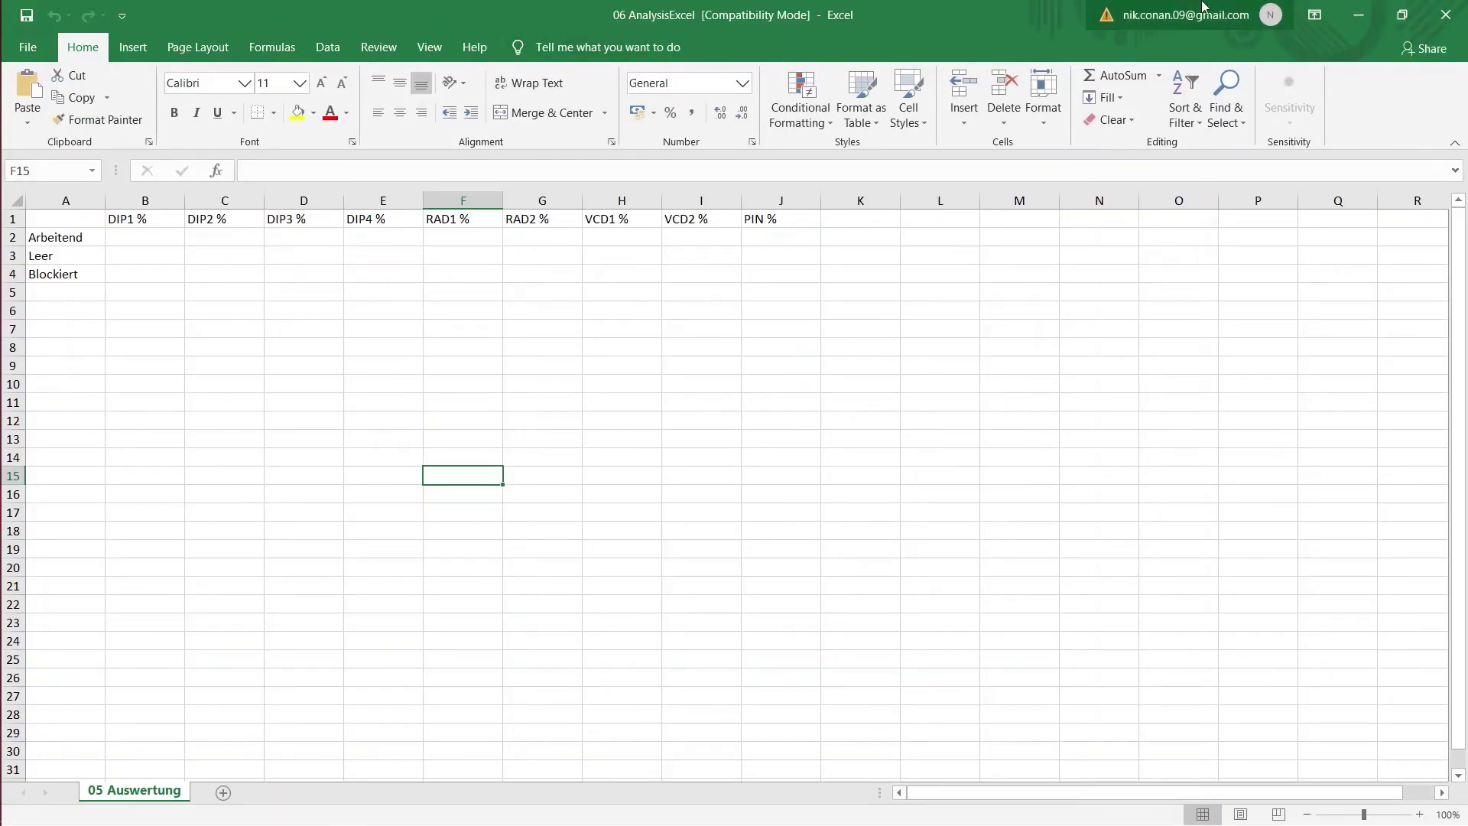
left_click(1441, 7)
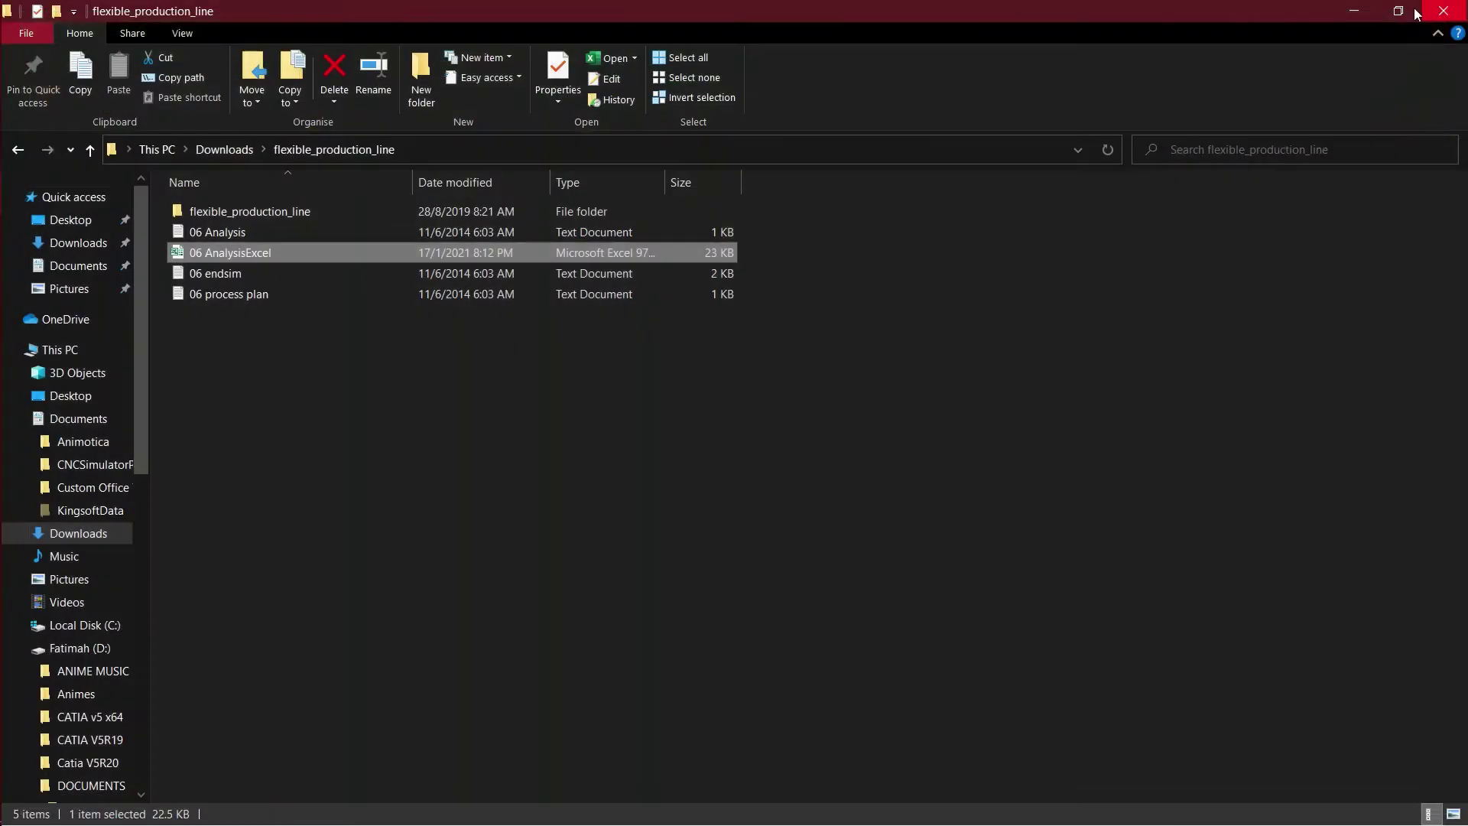
- View the 06 Analysis and 06 process plan text files in Notepad, close them, and return to Plant Simulation
double_click(194, 237)
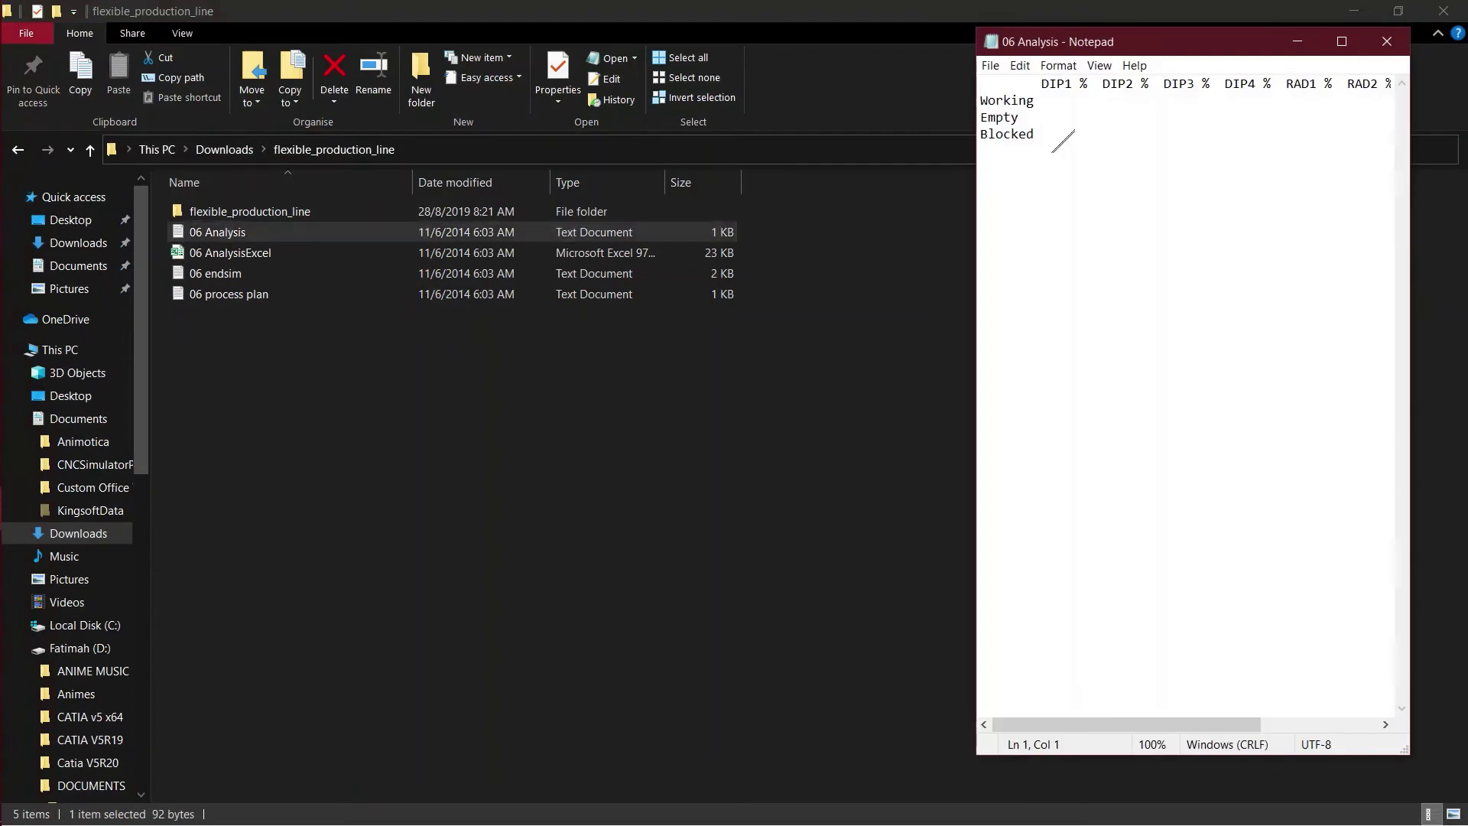
left_click(1385, 42)
left_click(200, 344)
double_click(218, 289)
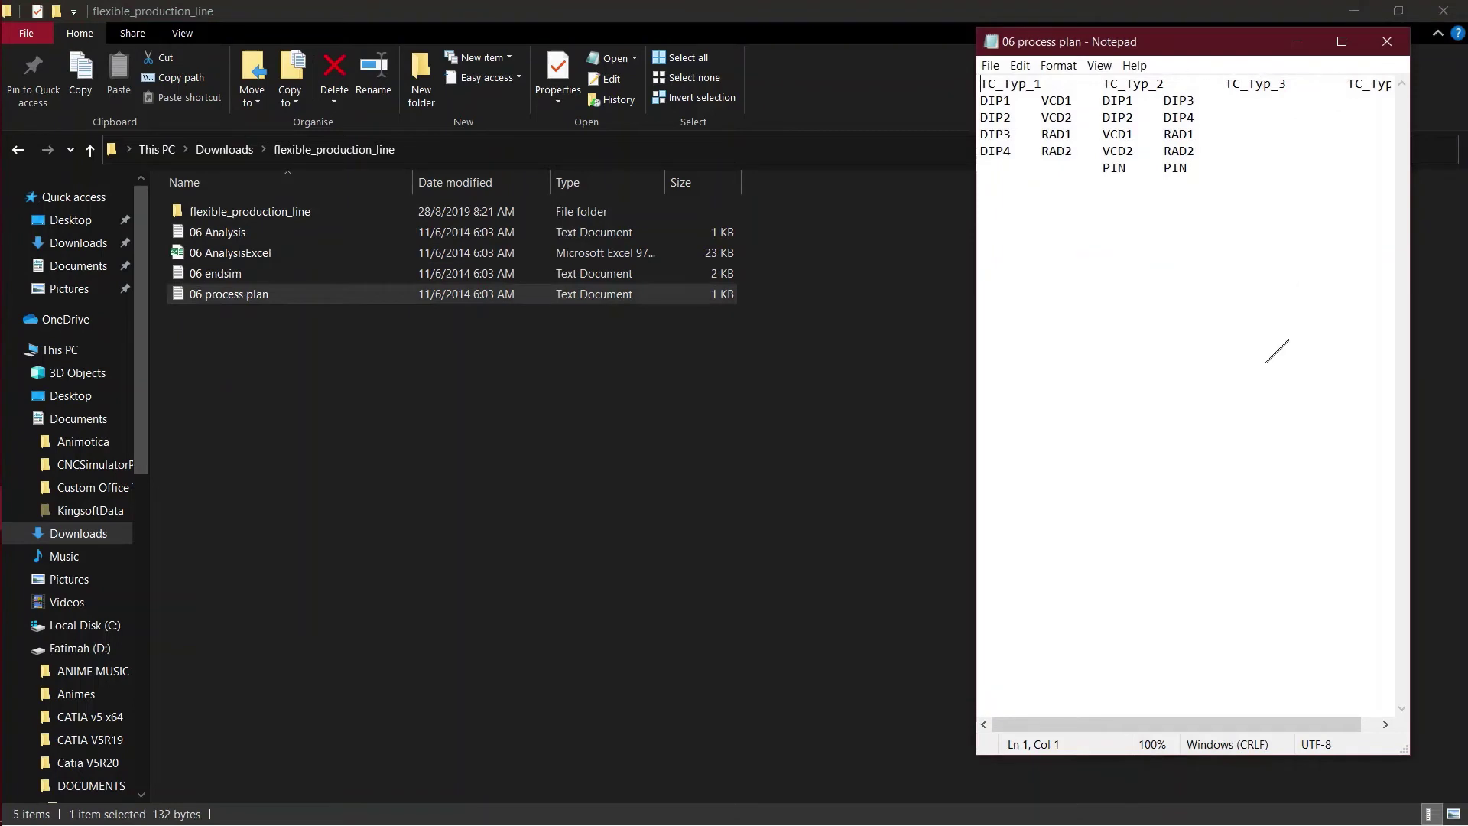
left_click_drag(1216, 723, 1233, 723)
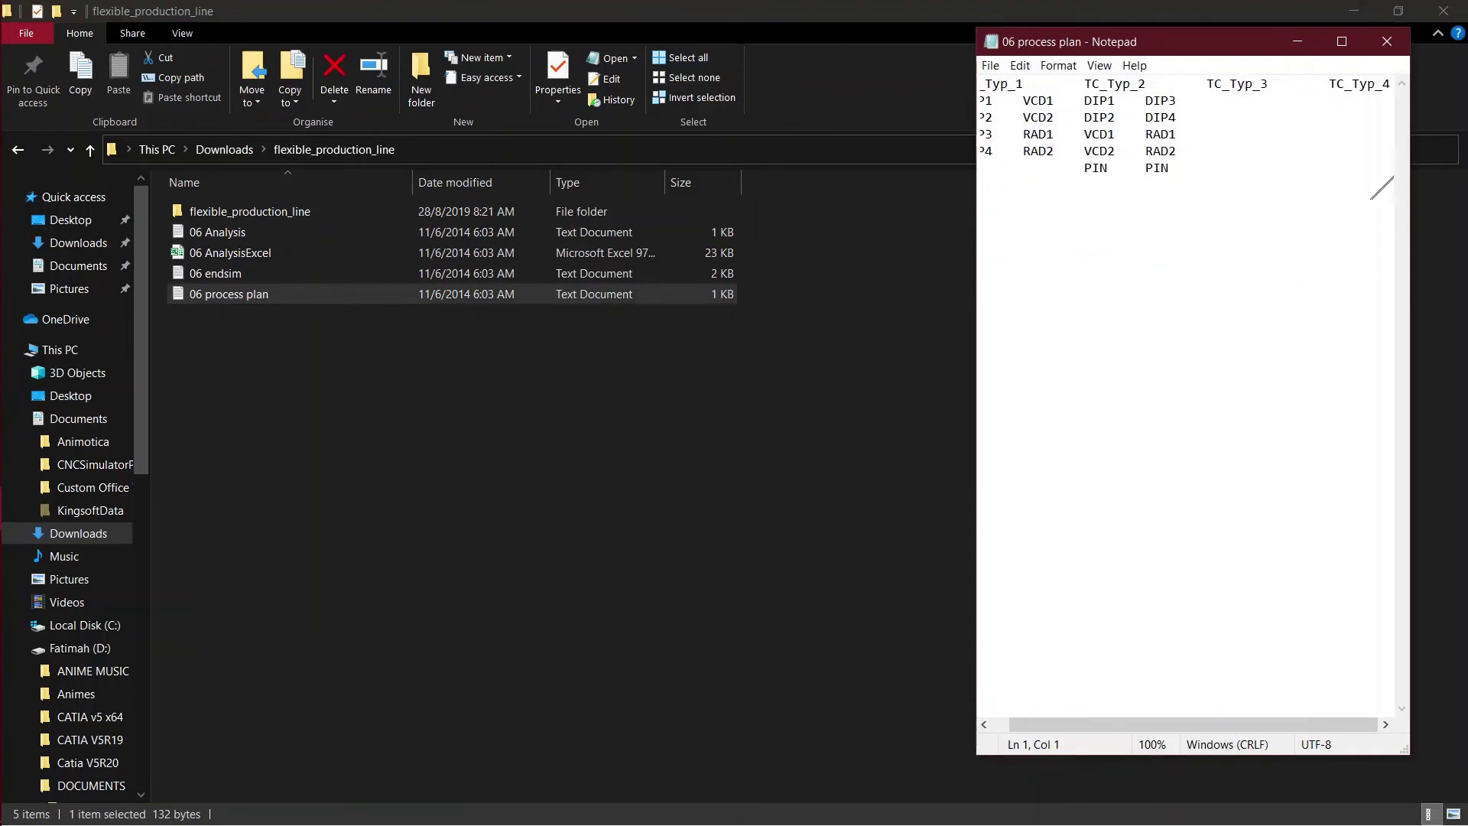
left_click(1385, 41)
left_click(27, 428)
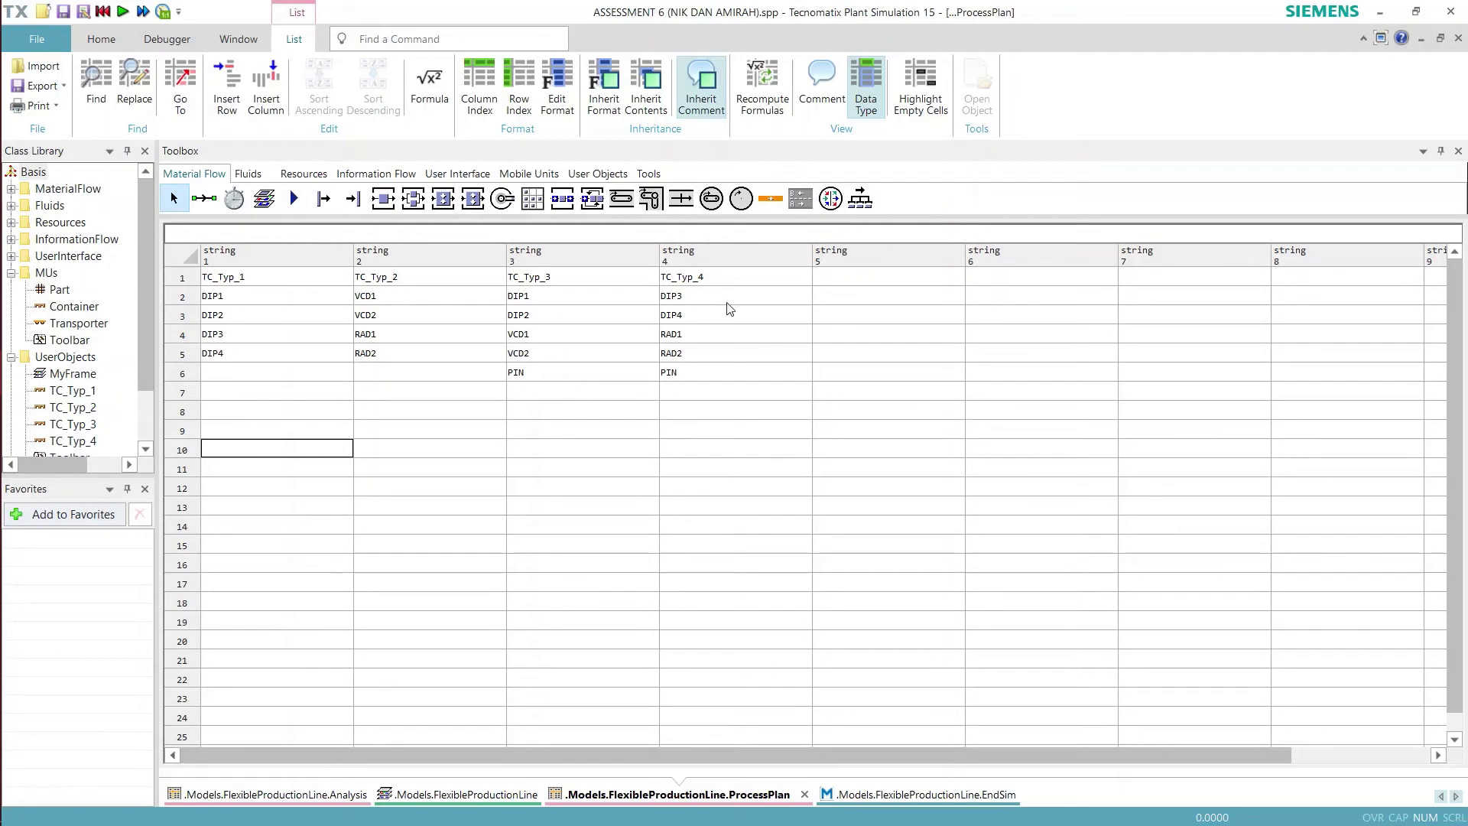
- Return to the FlexibleProductionLine frame and examine the TC_Type table's container objects, frequencies and names
left_click(482, 795)
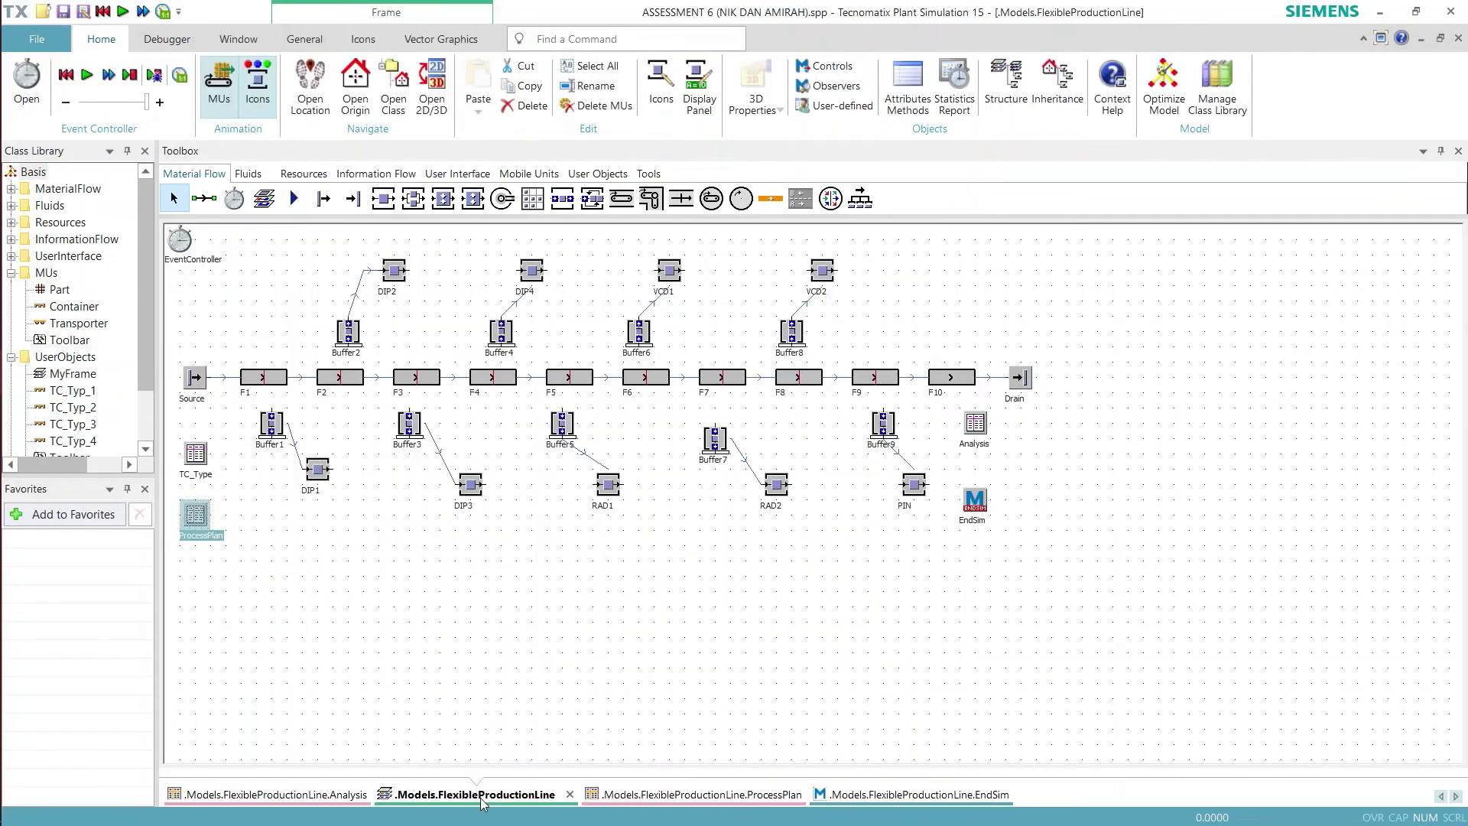
left_click(324, 797)
left_click(438, 797)
left_click(452, 685)
double_click(196, 457)
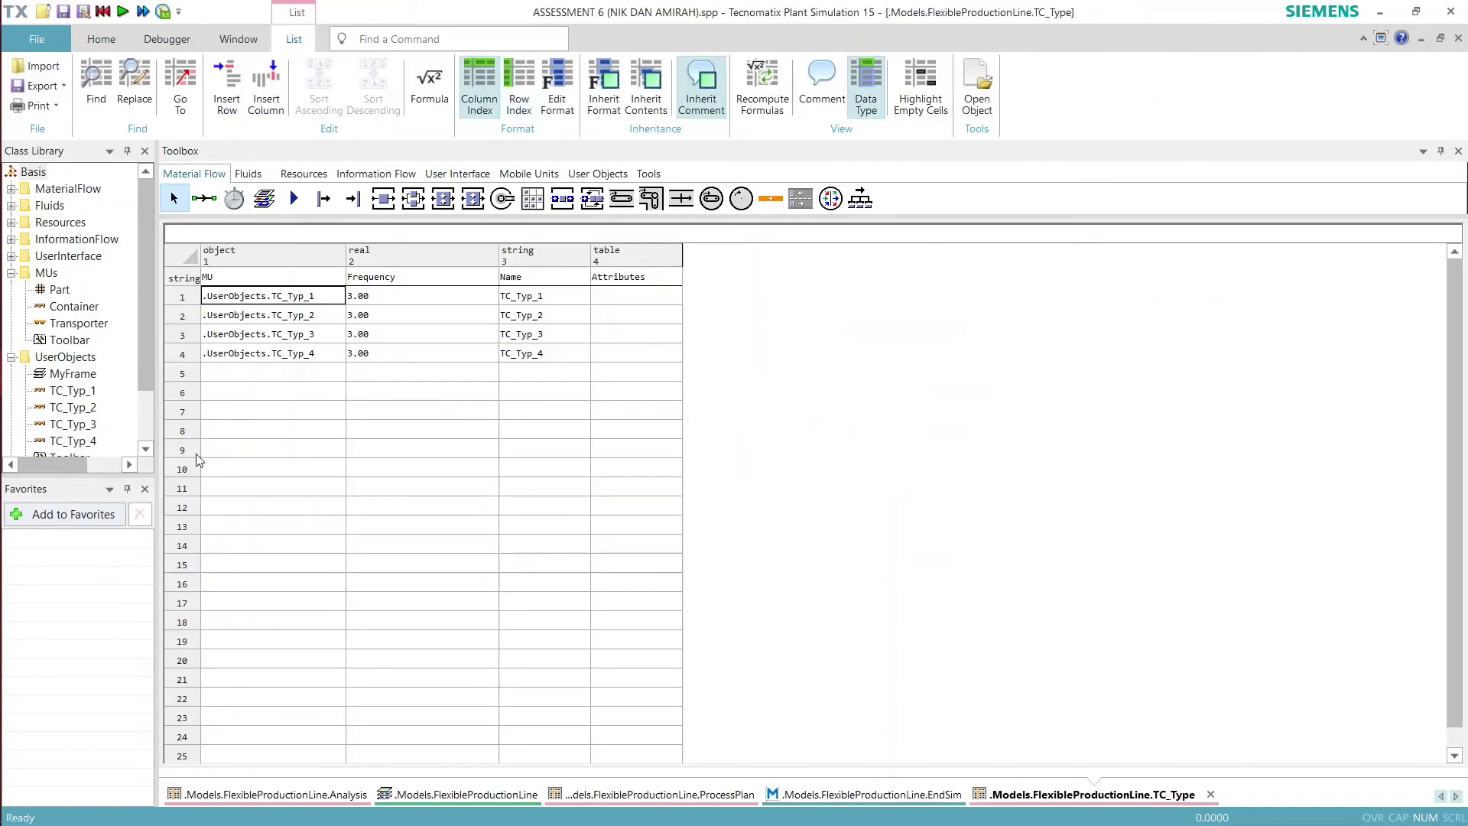
key("Down")
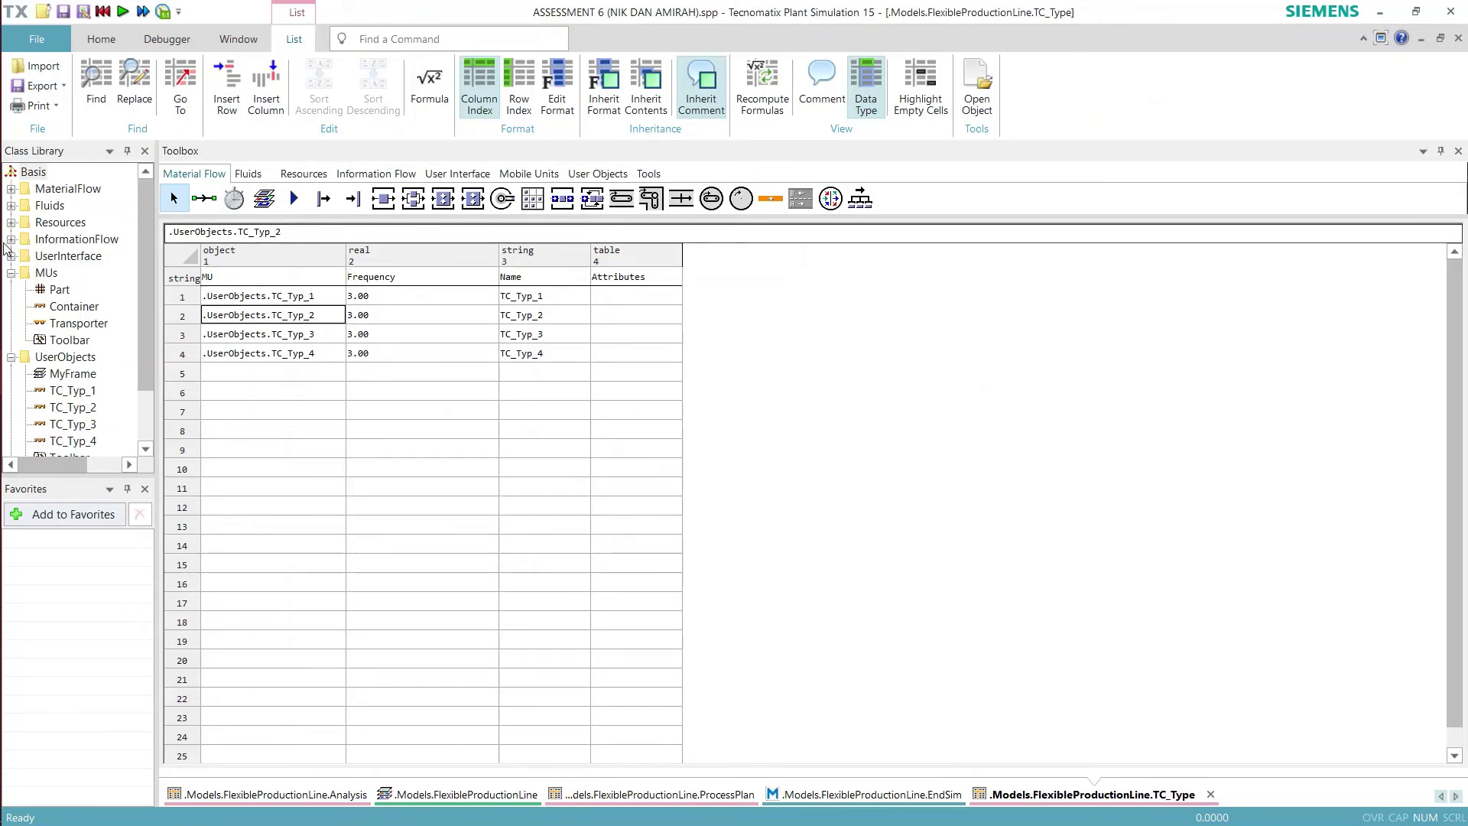
mouse_move(2, 239)
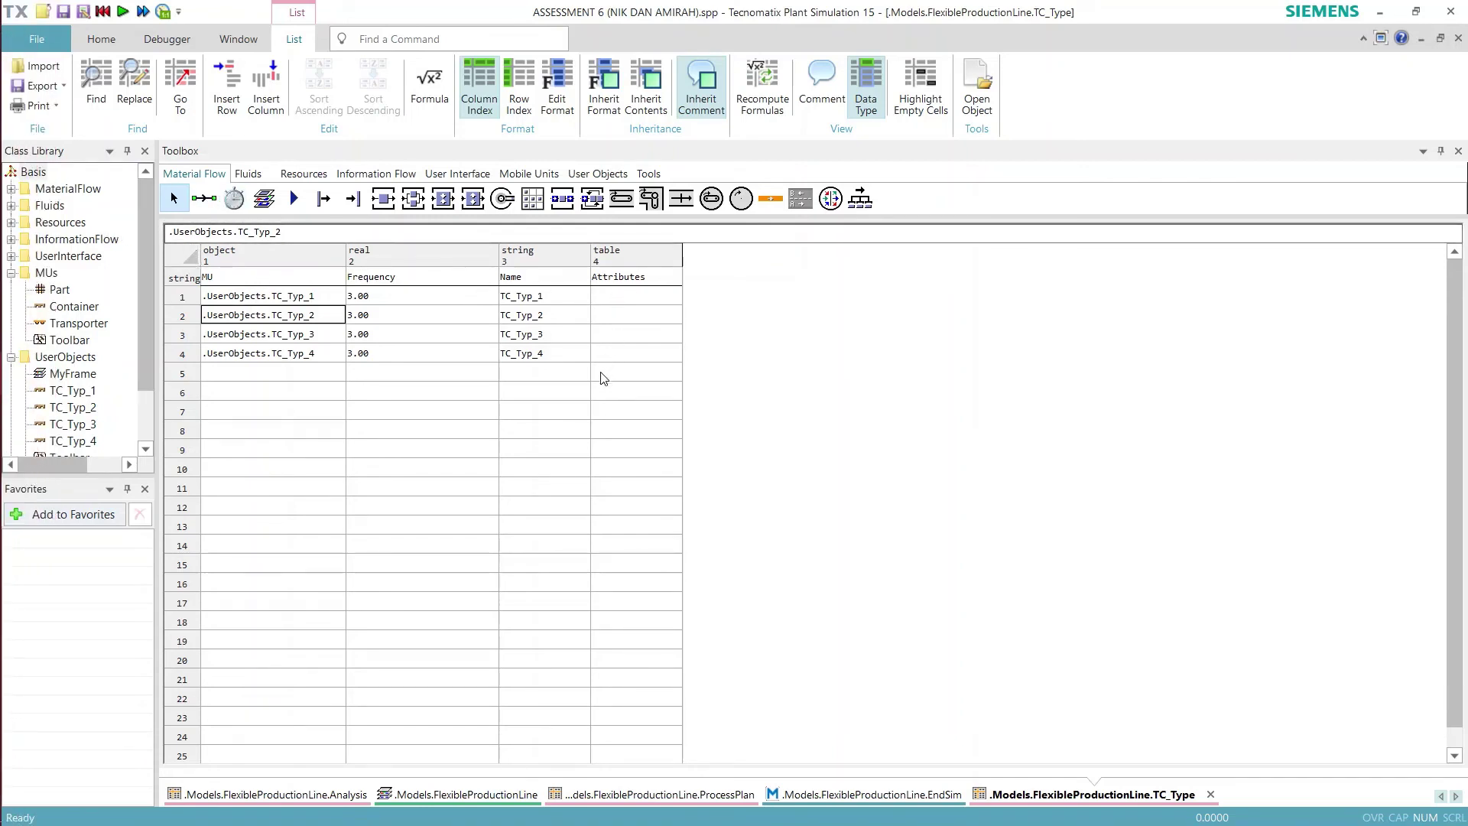
- Examine the data type format of TC_Type's MU column, cancel the format dialog, and highlight the row of column titles
left_click(225, 261)
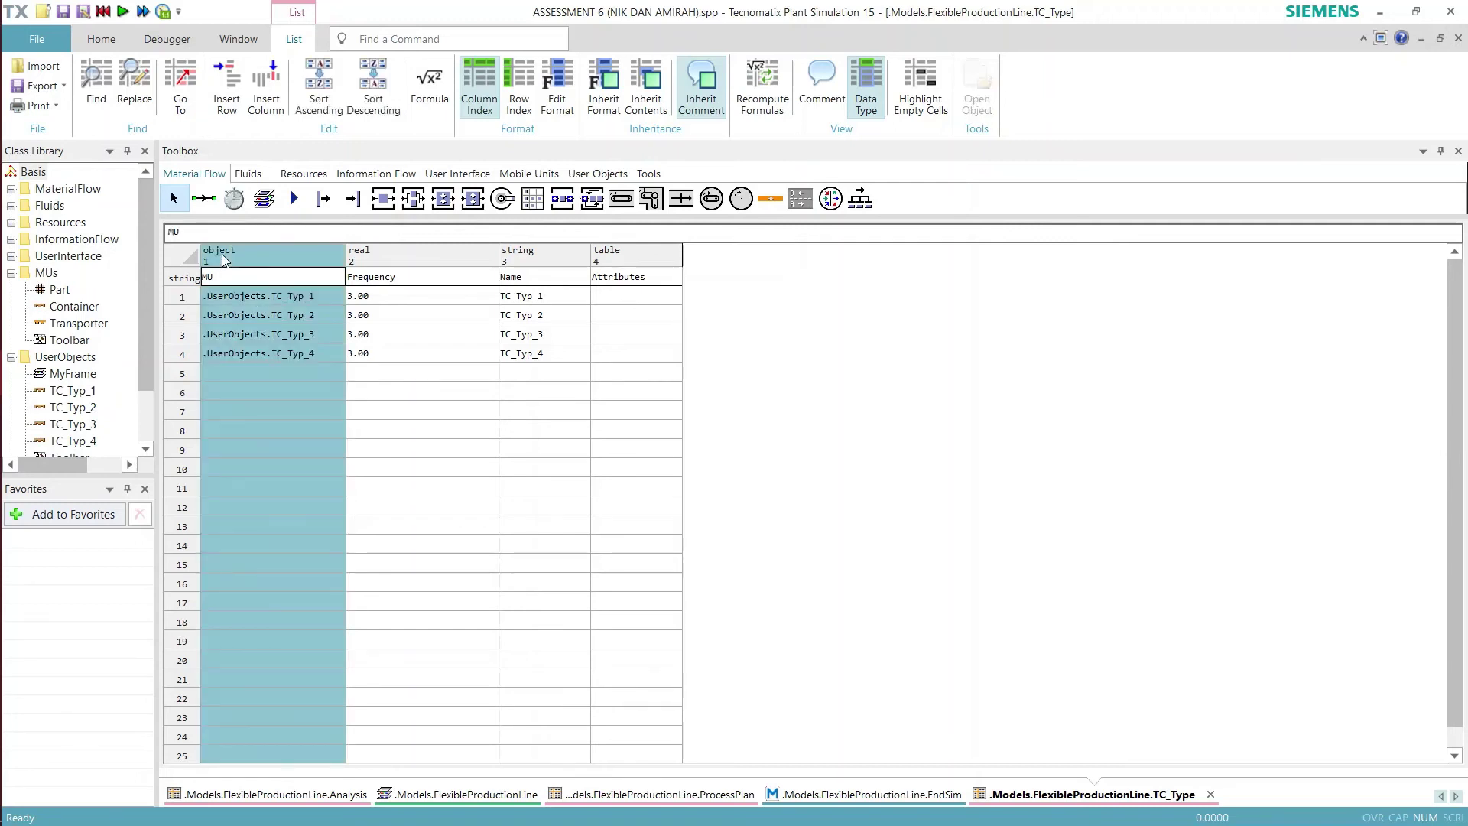
right_click(226, 261)
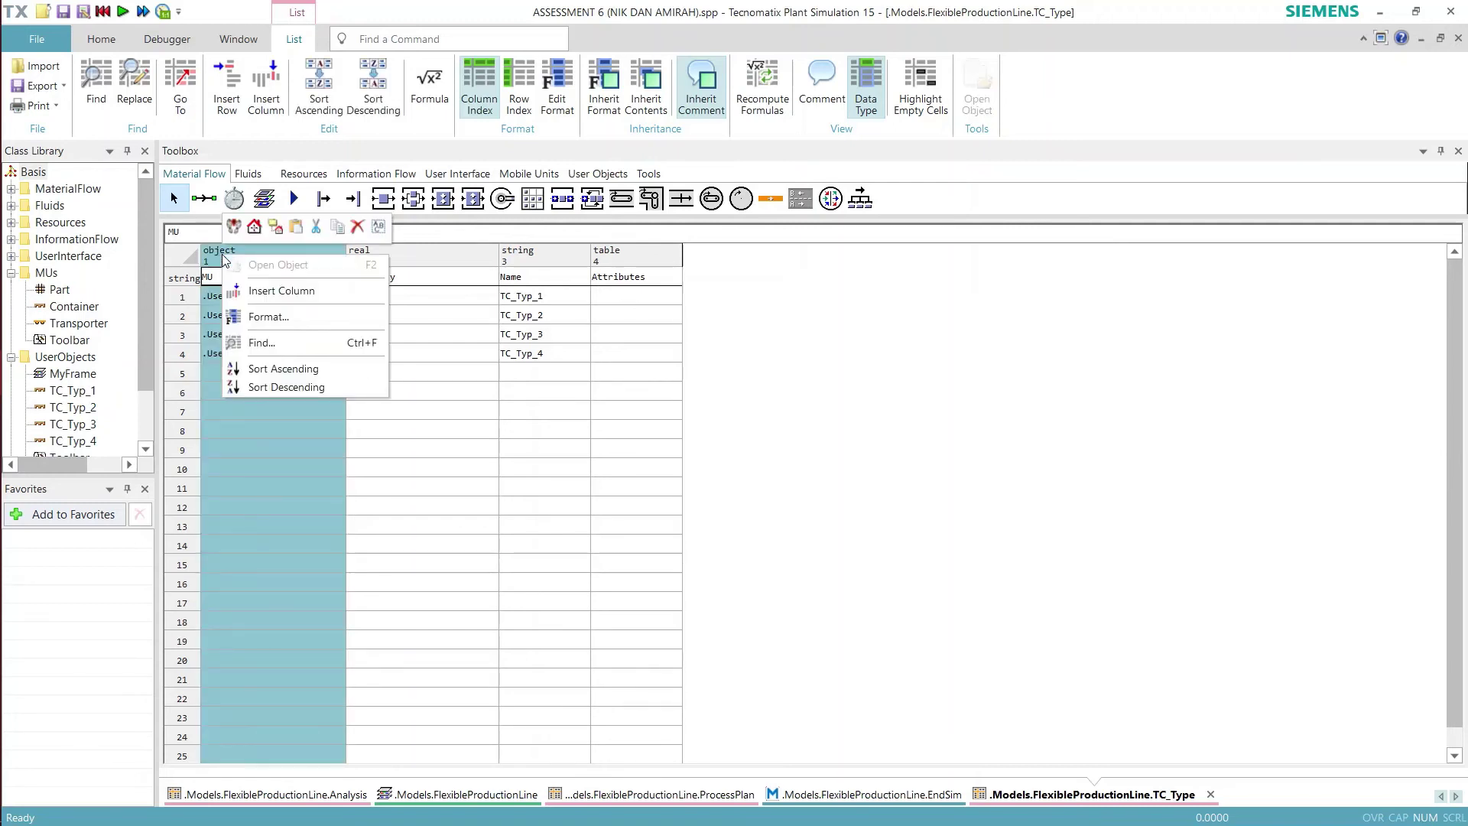
left_click(304, 315)
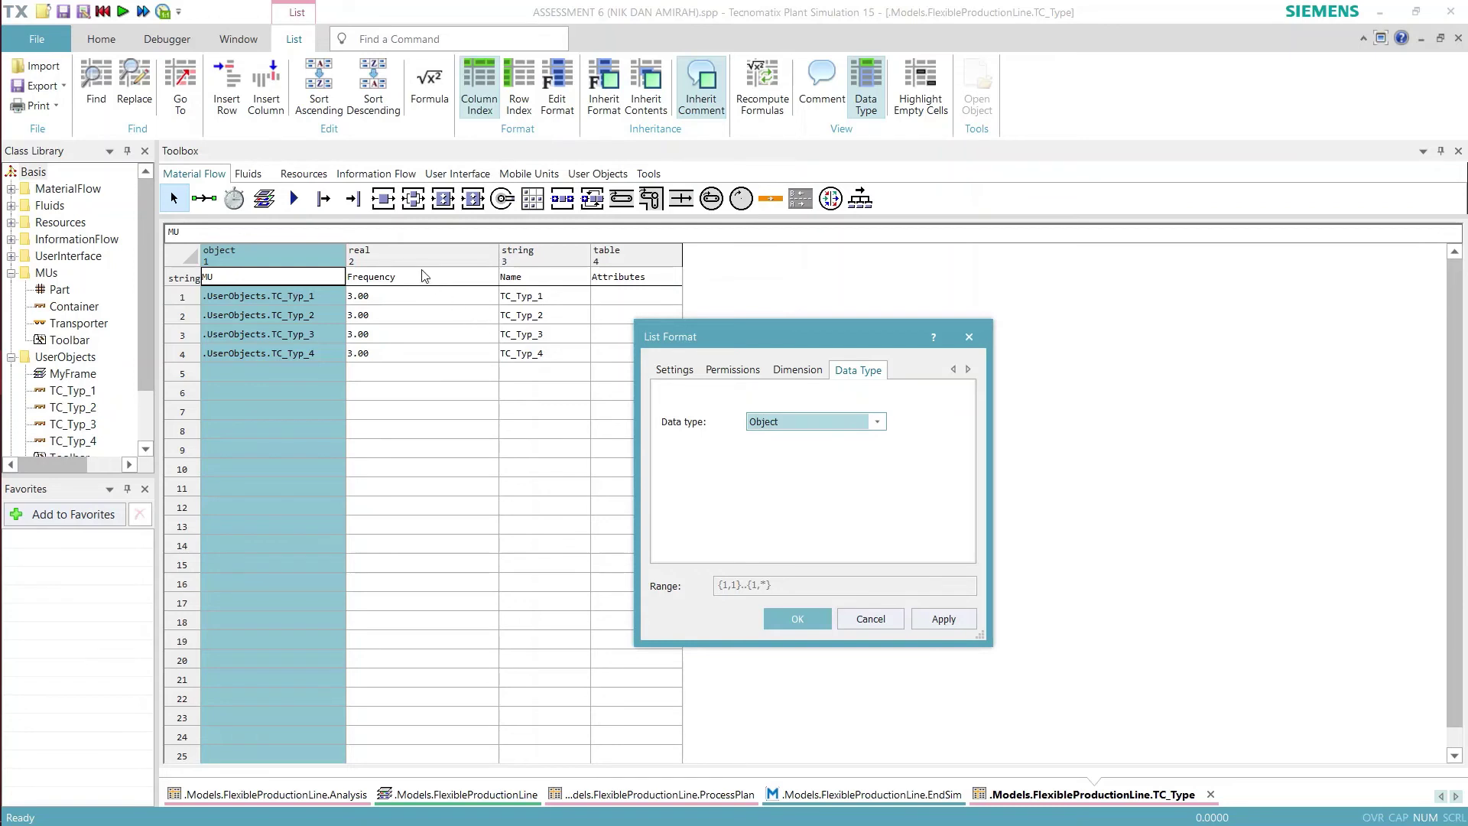
left_click(864, 624)
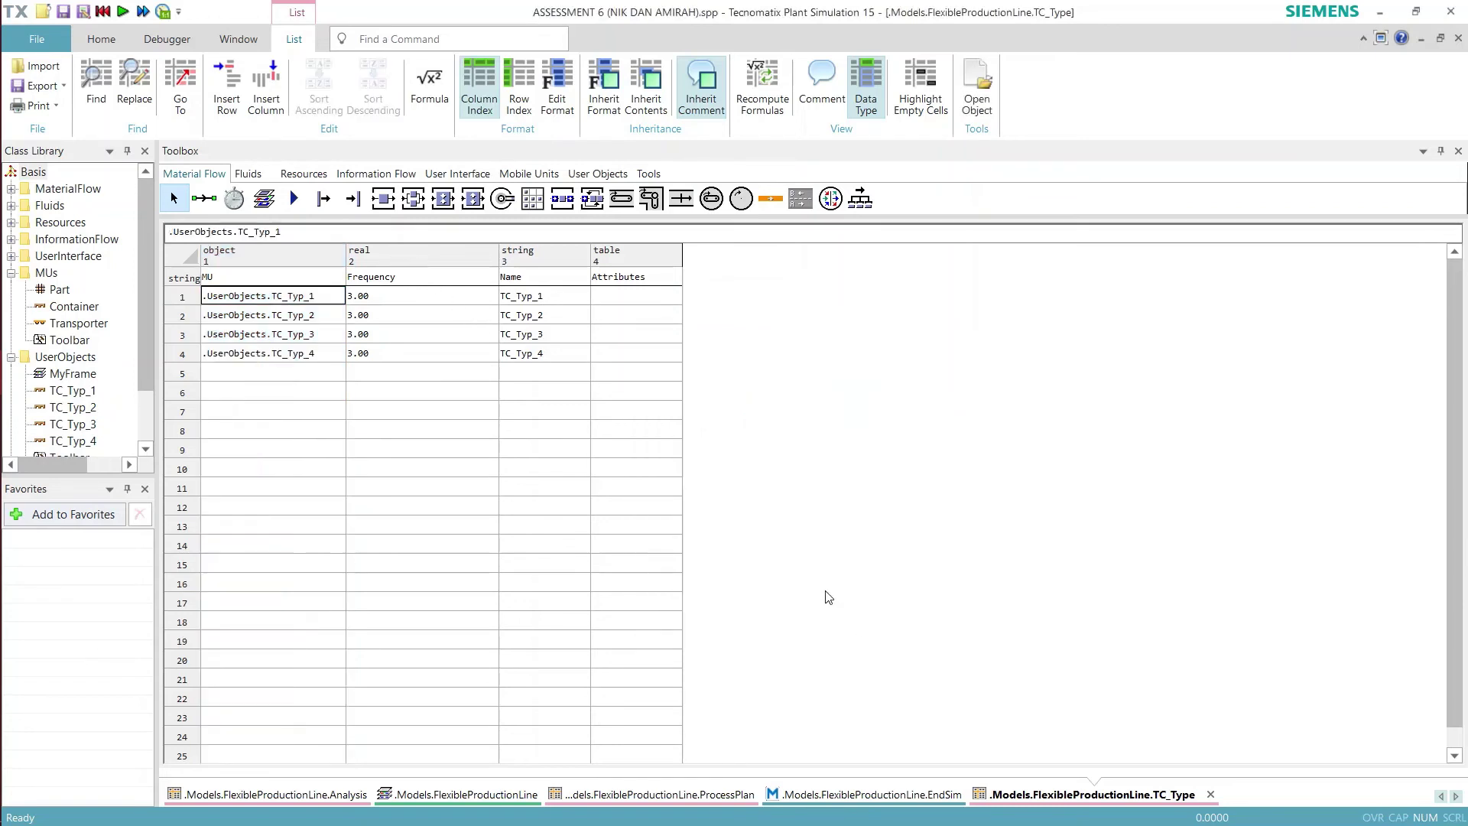
left_click(187, 278)
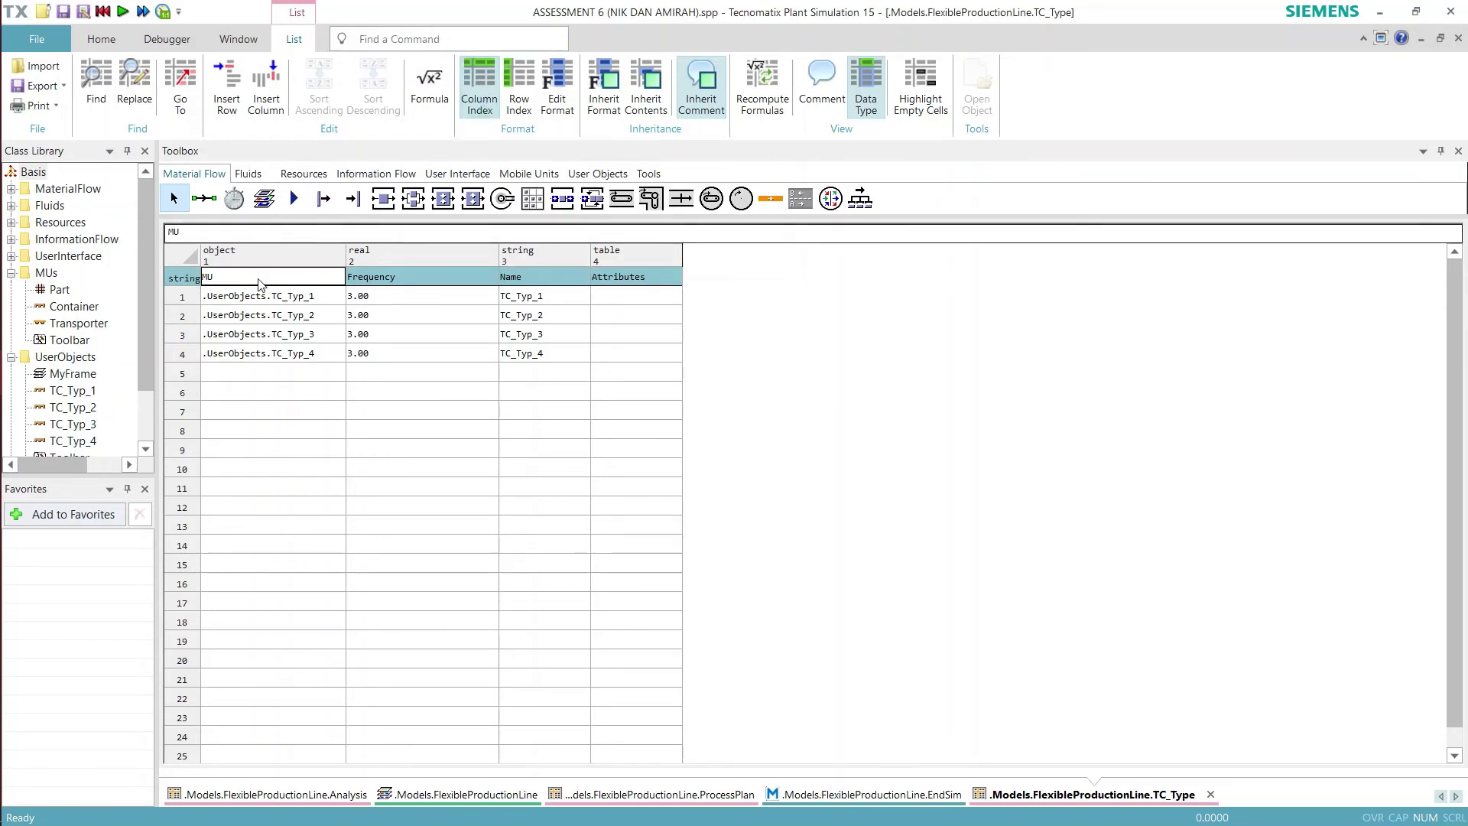
- Locate the Container class and the TC_Typ containers in the Class Library, view Container's available commands including Duplicate, and dismiss them
key("Down")
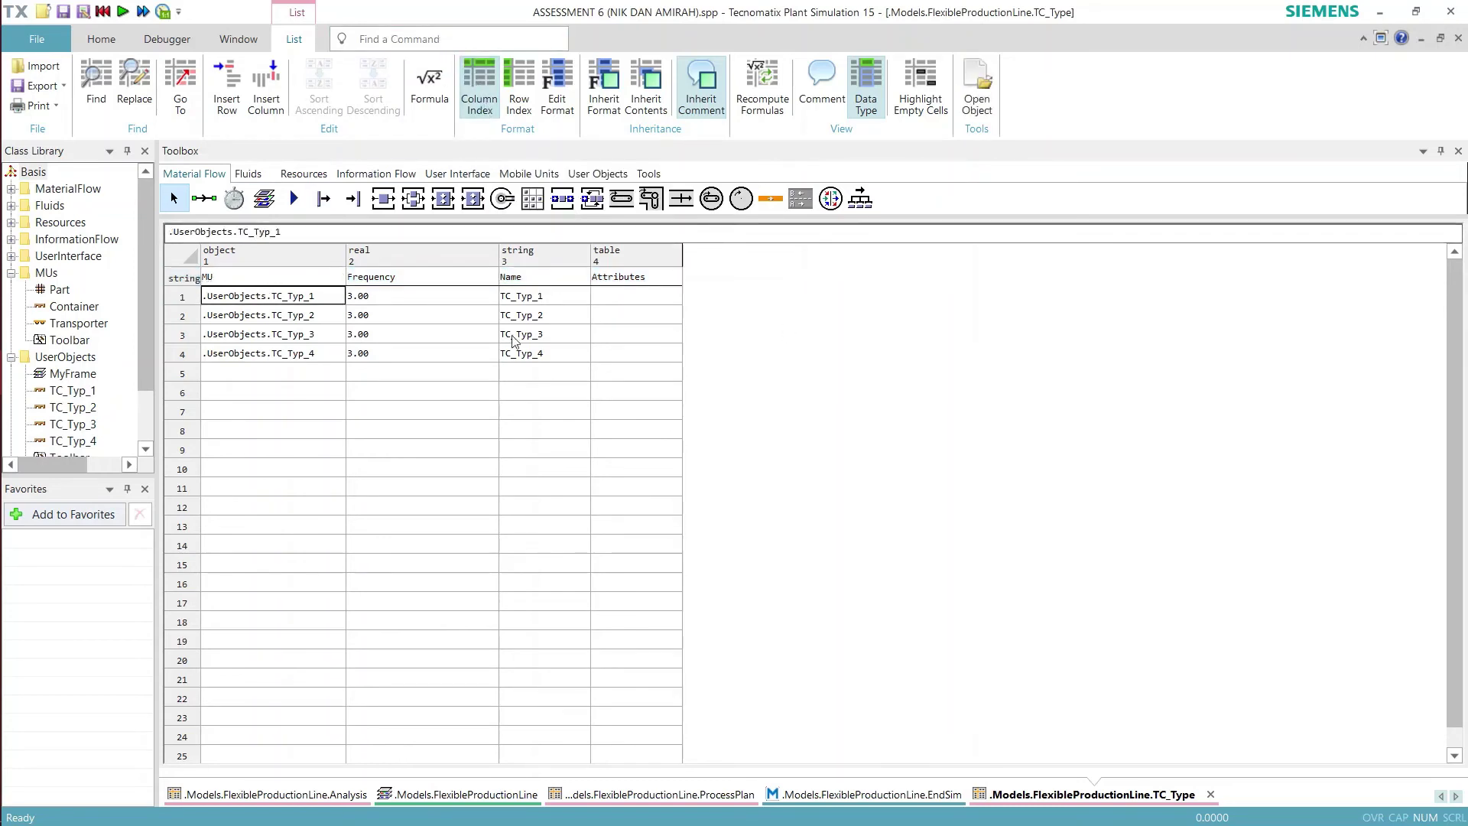
left_click_drag(145, 336, 141, 378)
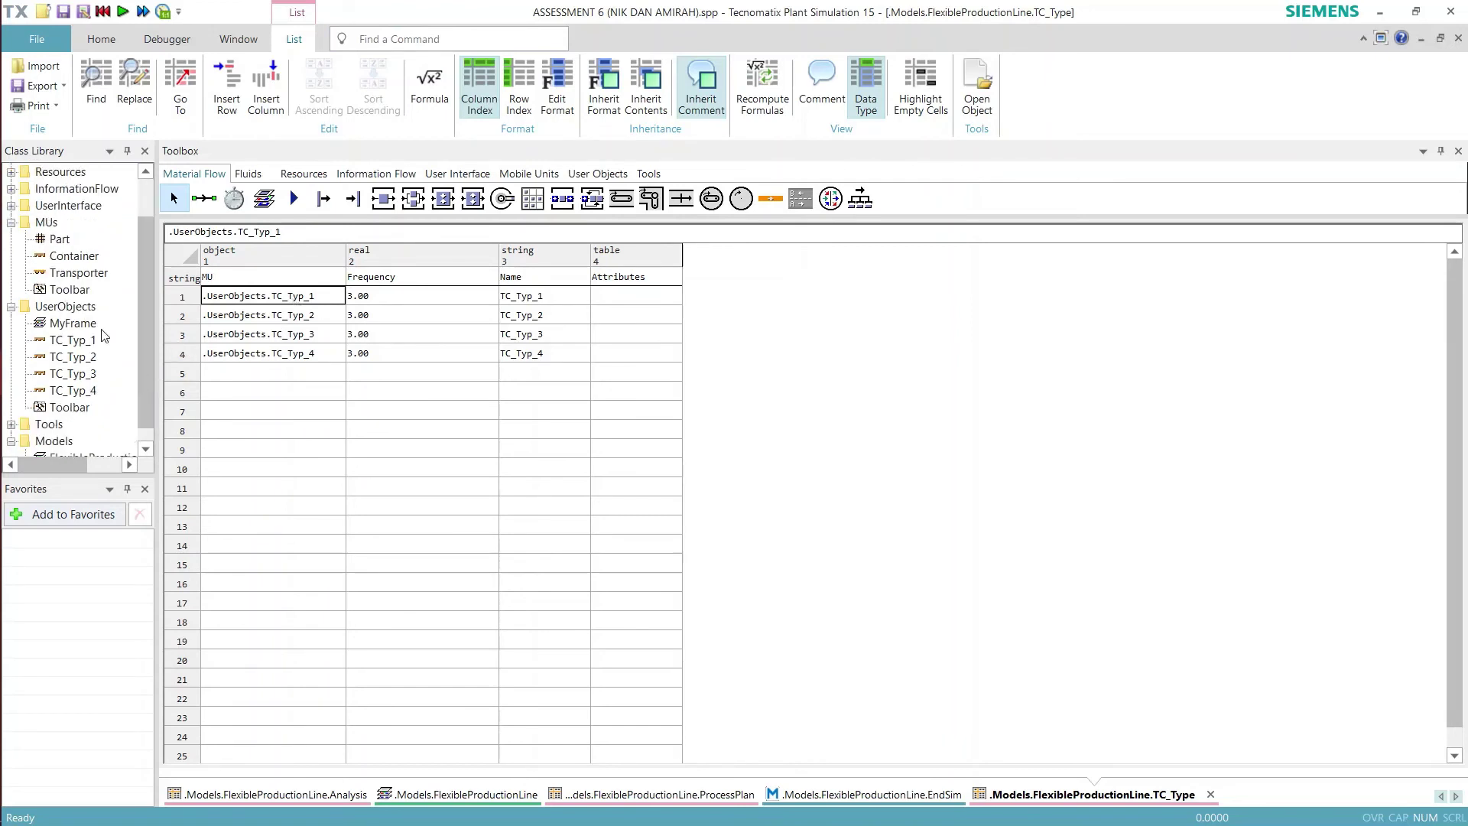
right_click(62, 262)
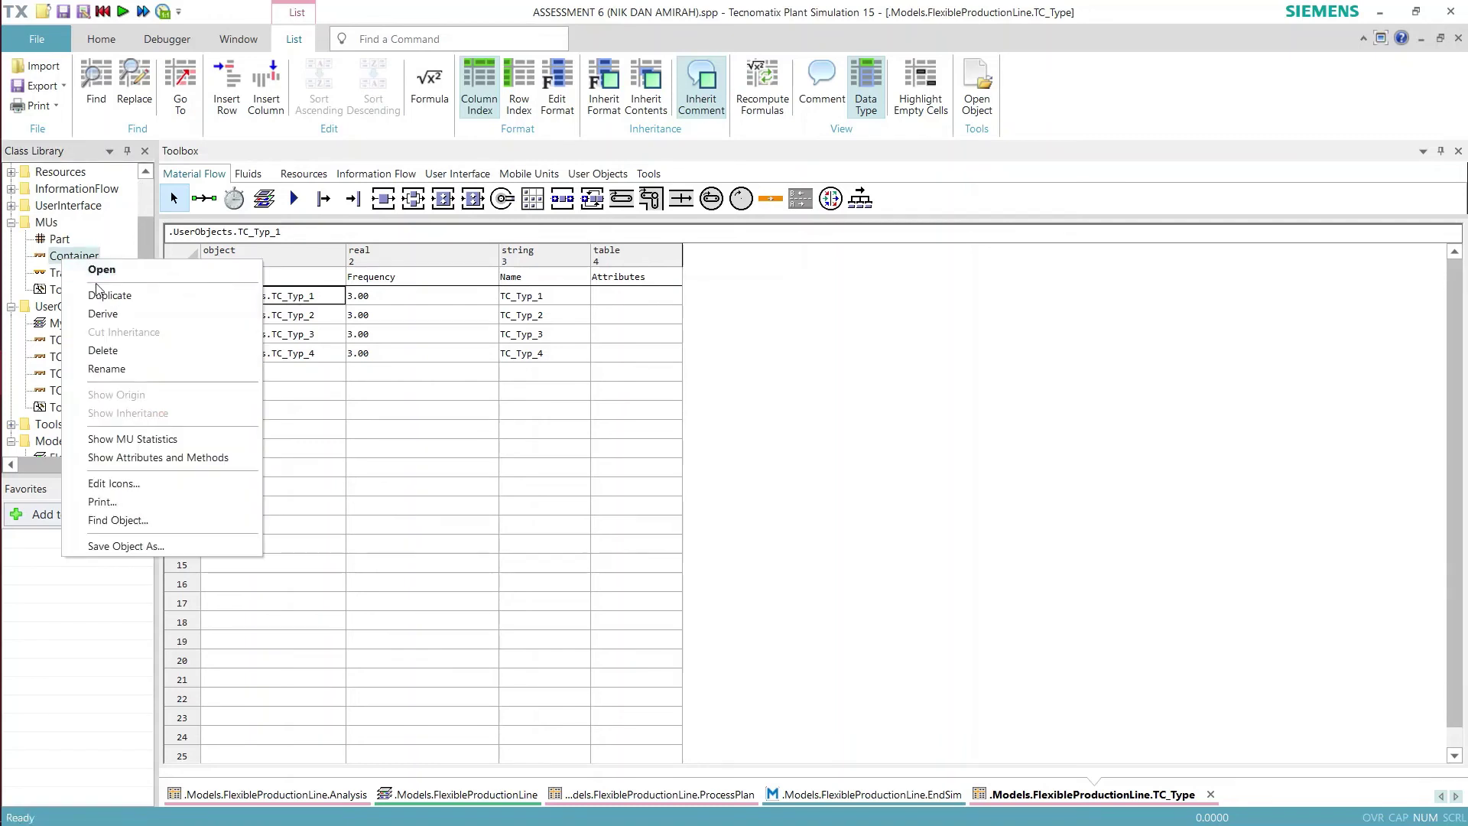
left_click(726, 366)
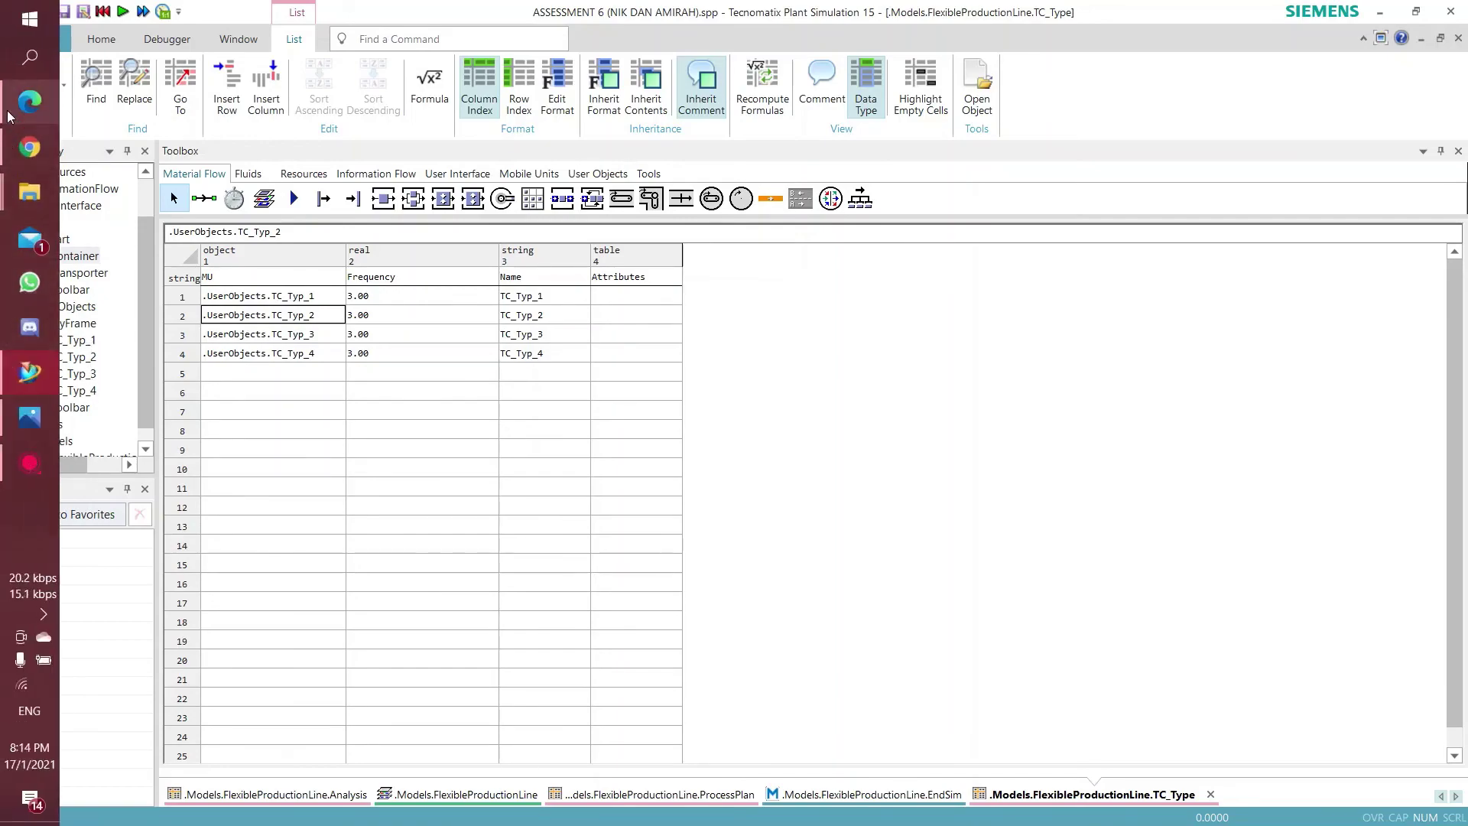
- Switch to Assessment 6.pdf in Edge, review the passage on the Source and the four container types, and return to Plant Simulation
left_click(29, 101)
scroll(726, 459, "up", 8)
scroll(612, 401, "down", 3)
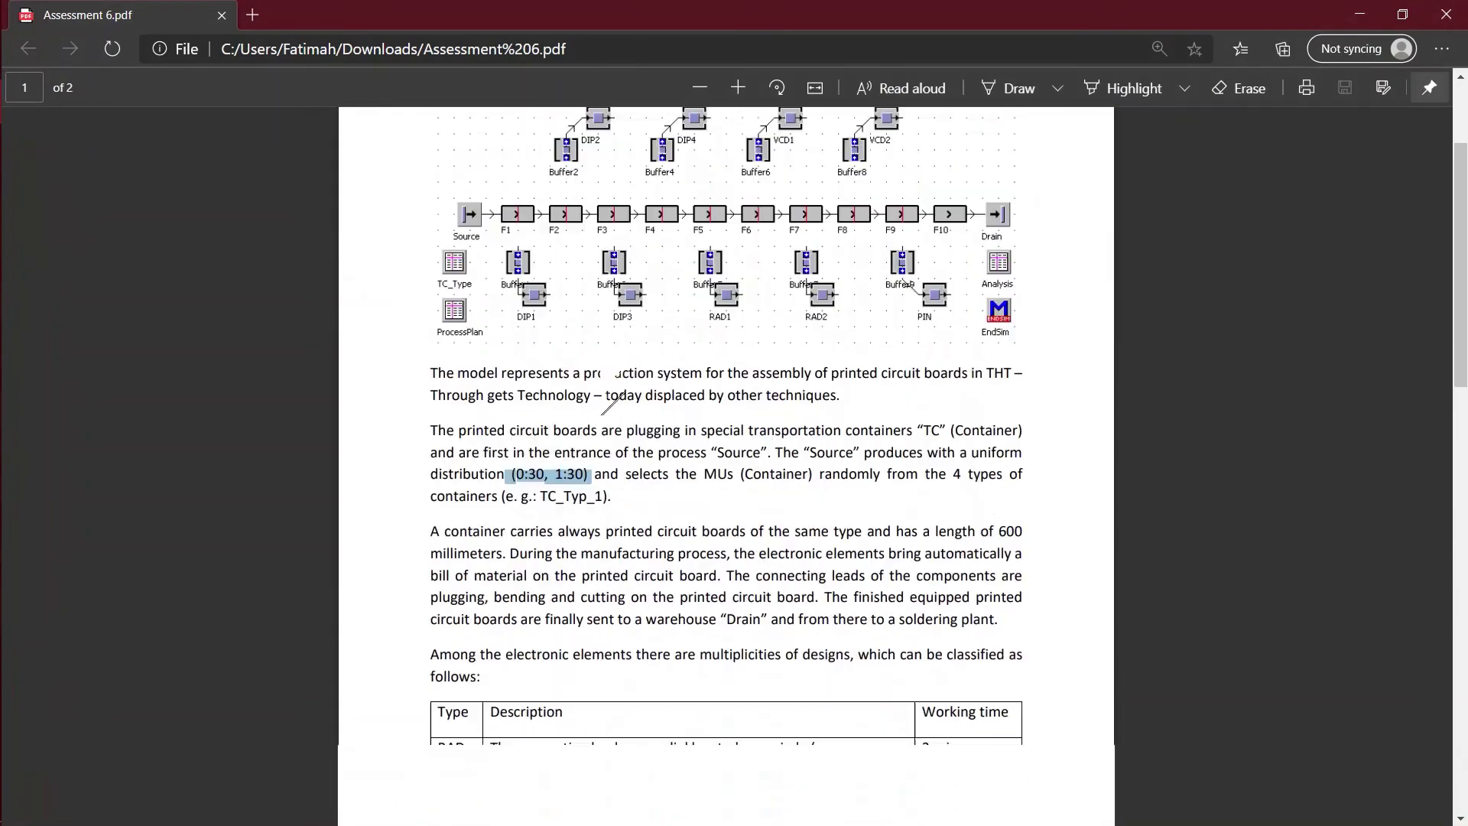
left_click_drag(594, 451, 539, 453)
left_click(10, 121)
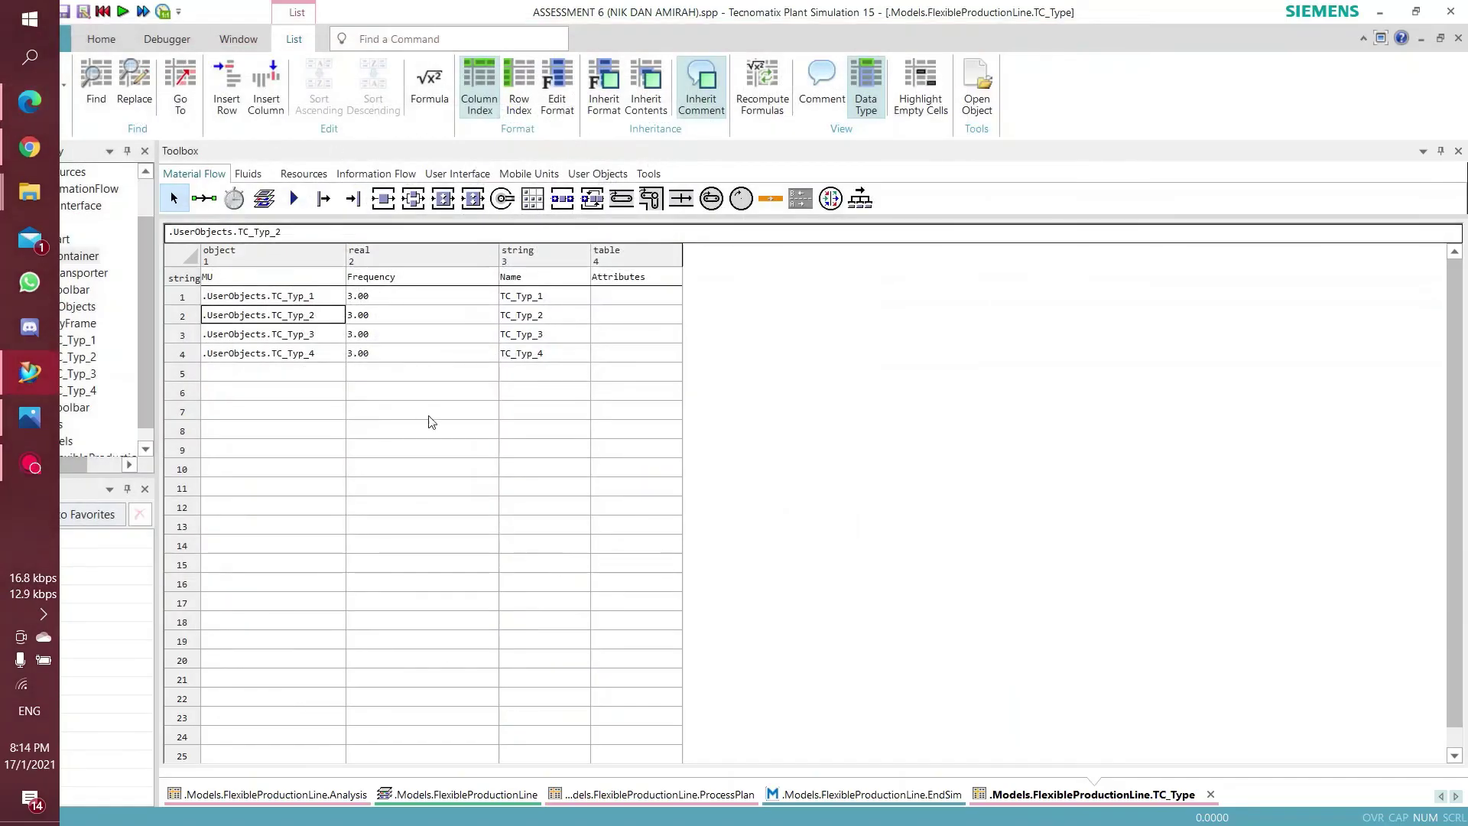
- Return from the TC_Type table to the FlexibleProductionLine frame and start the simulation
key("Down")
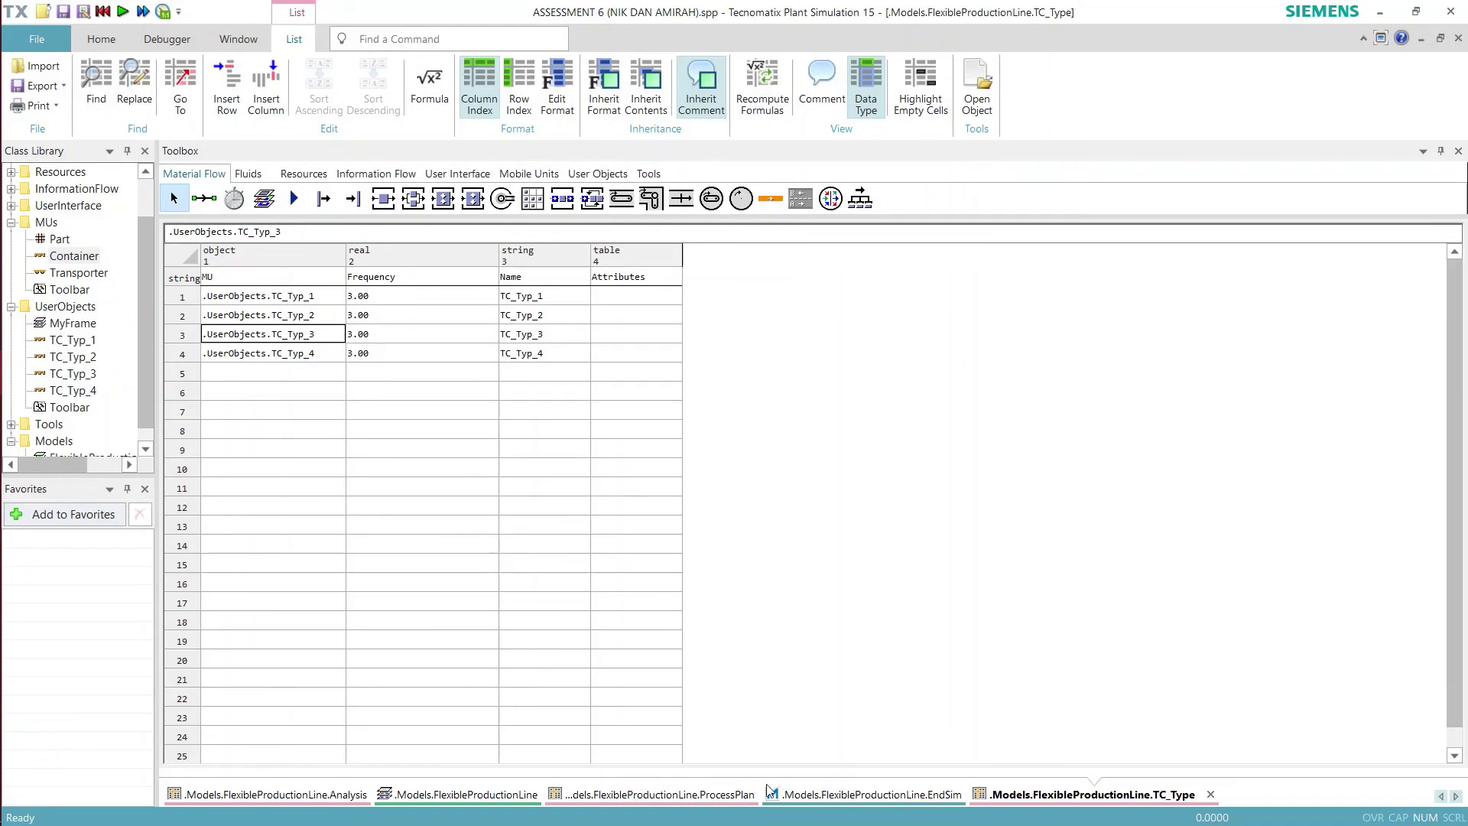
left_click(488, 801)
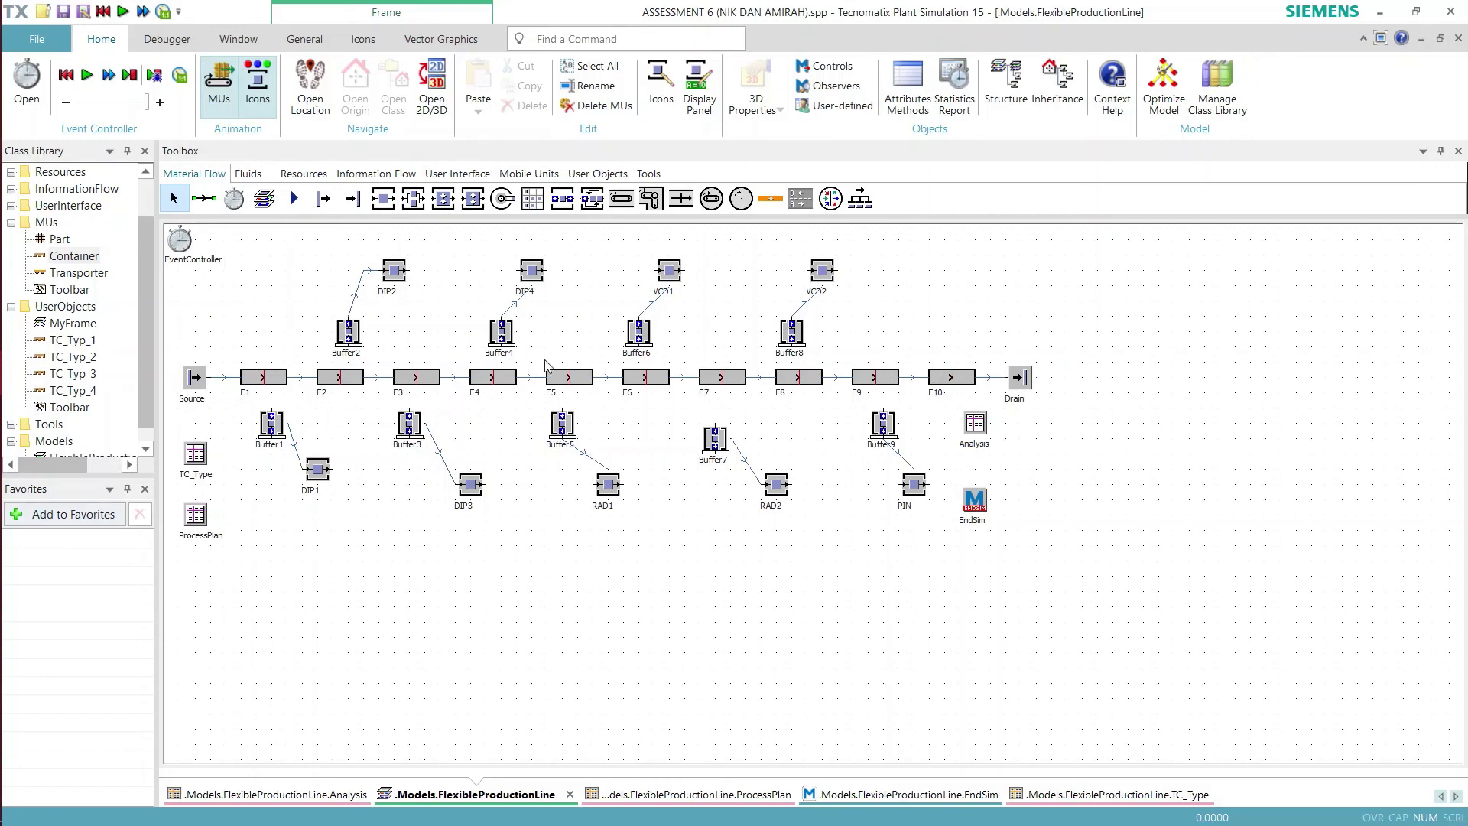
left_click(88, 76)
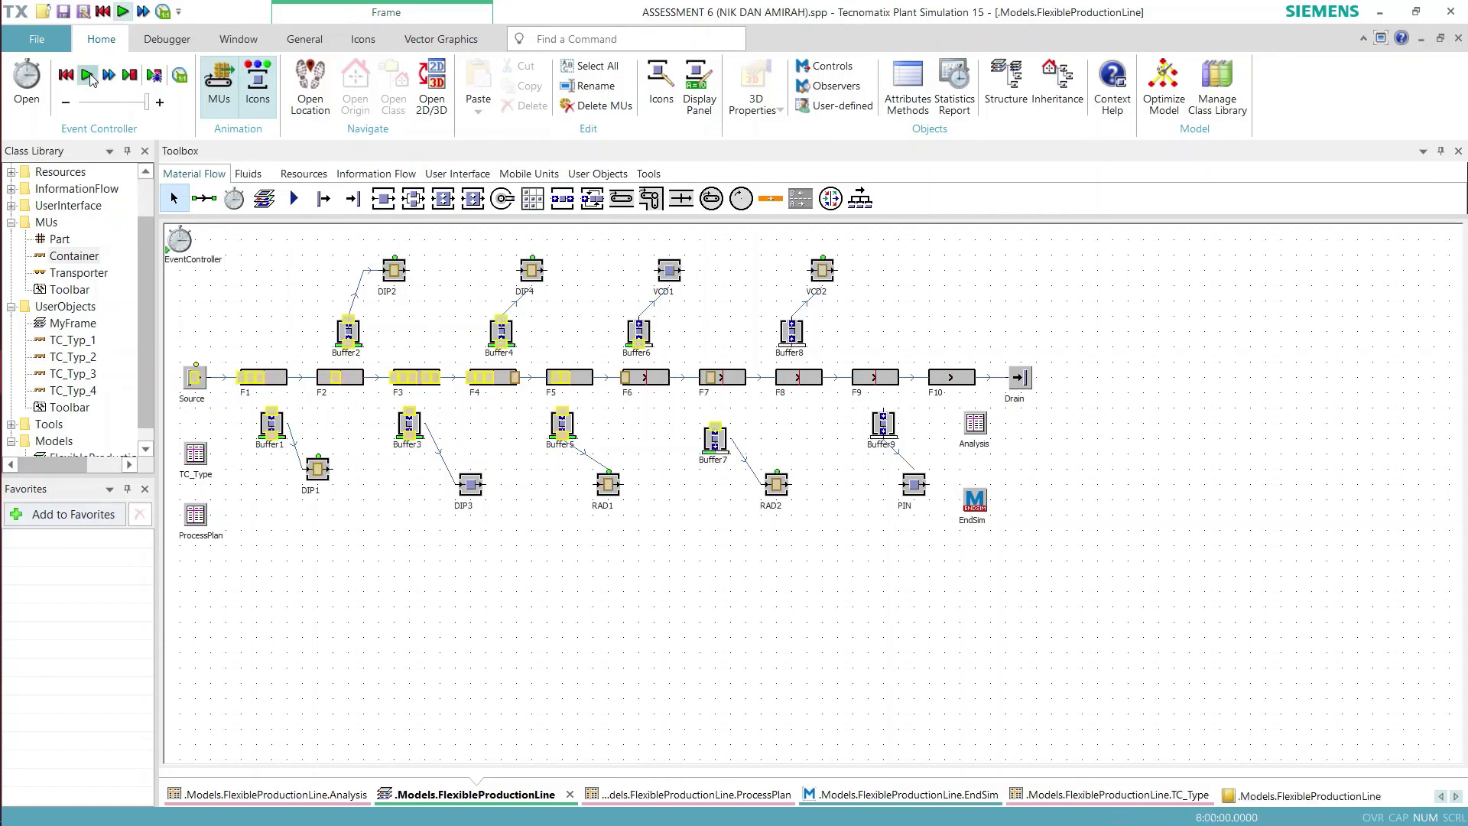